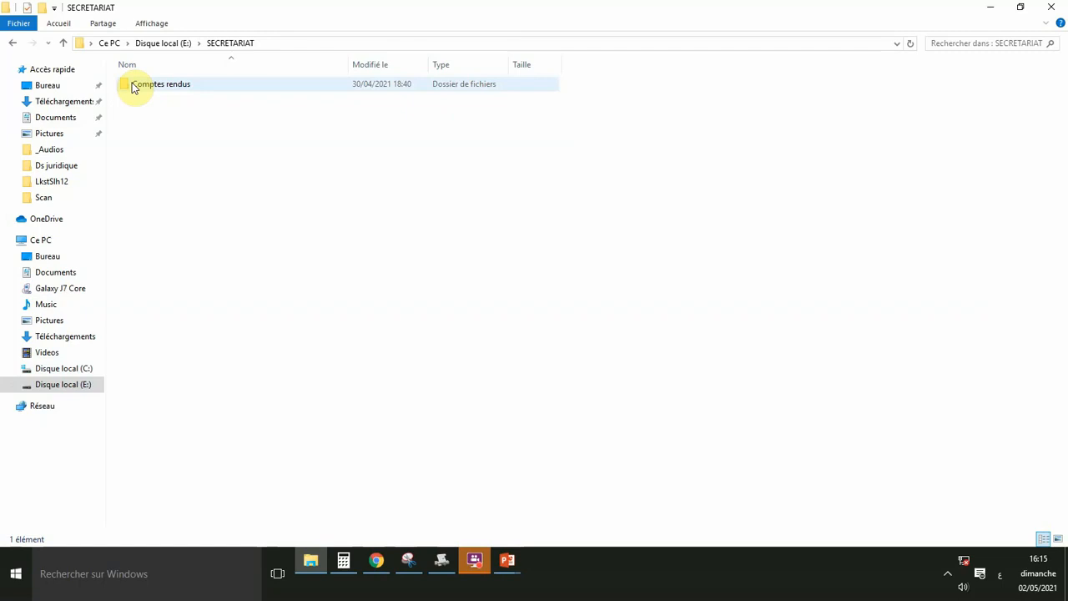
Inside the Comptes rendus folder, create a new Microsoft Word Document from the New menu.
double_click(133, 86)
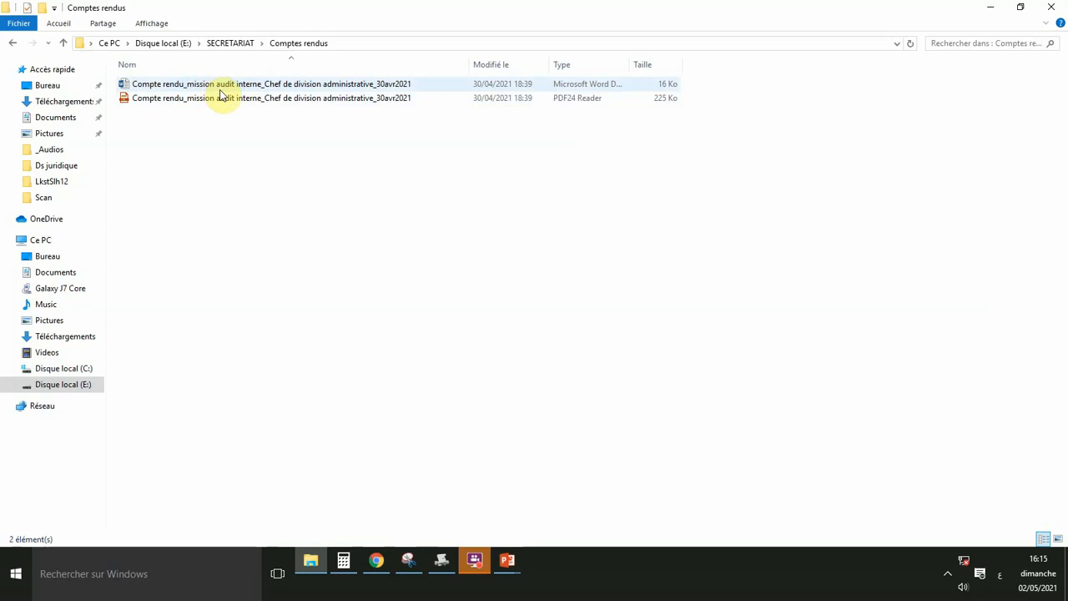
right_click(254, 171)
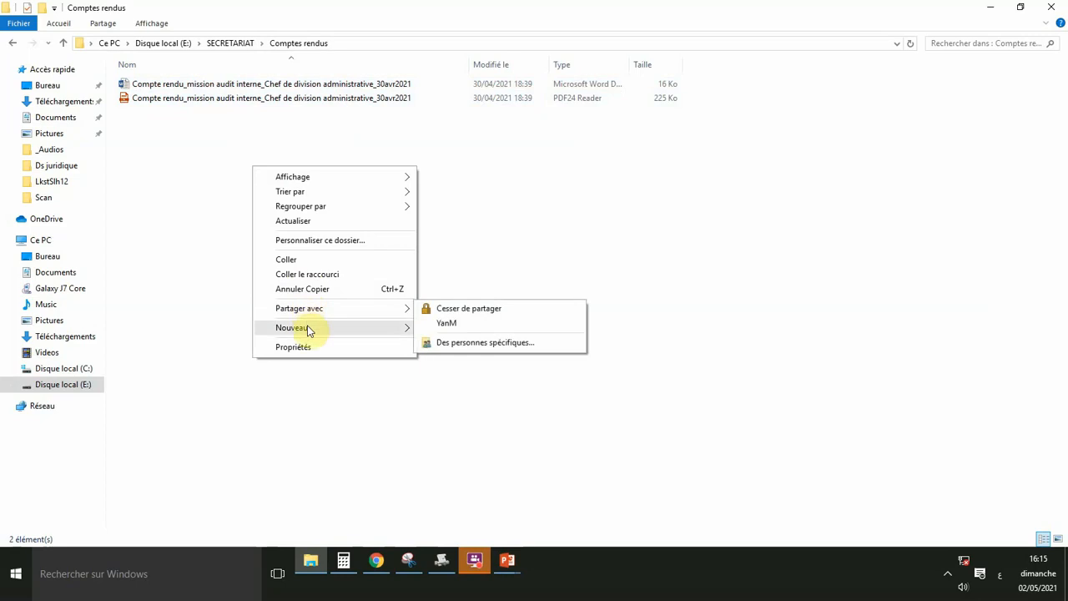
mouse_move(306, 329)
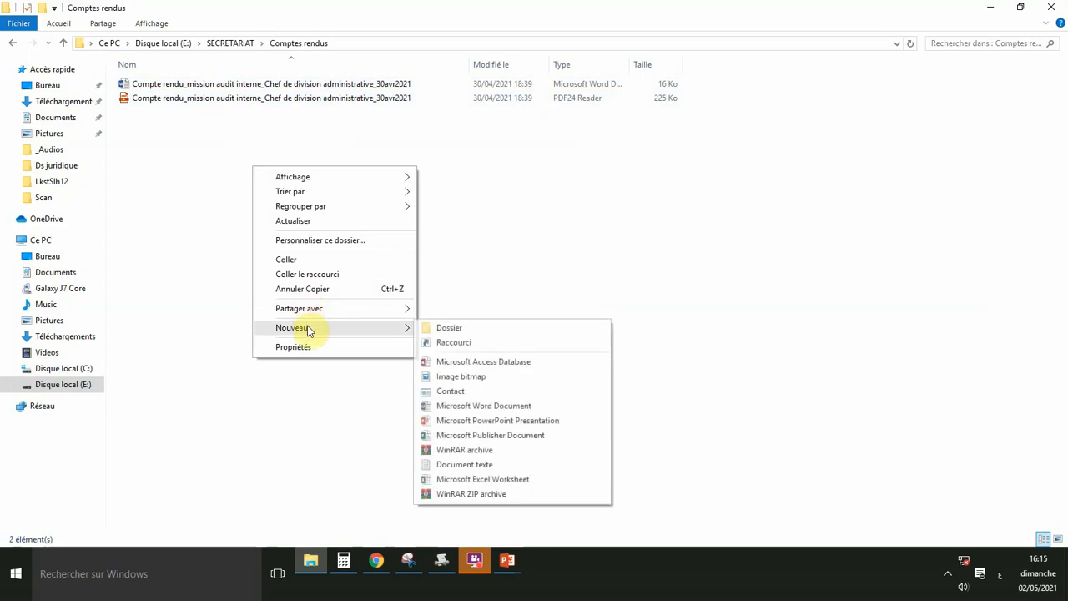
left_click(484, 406)
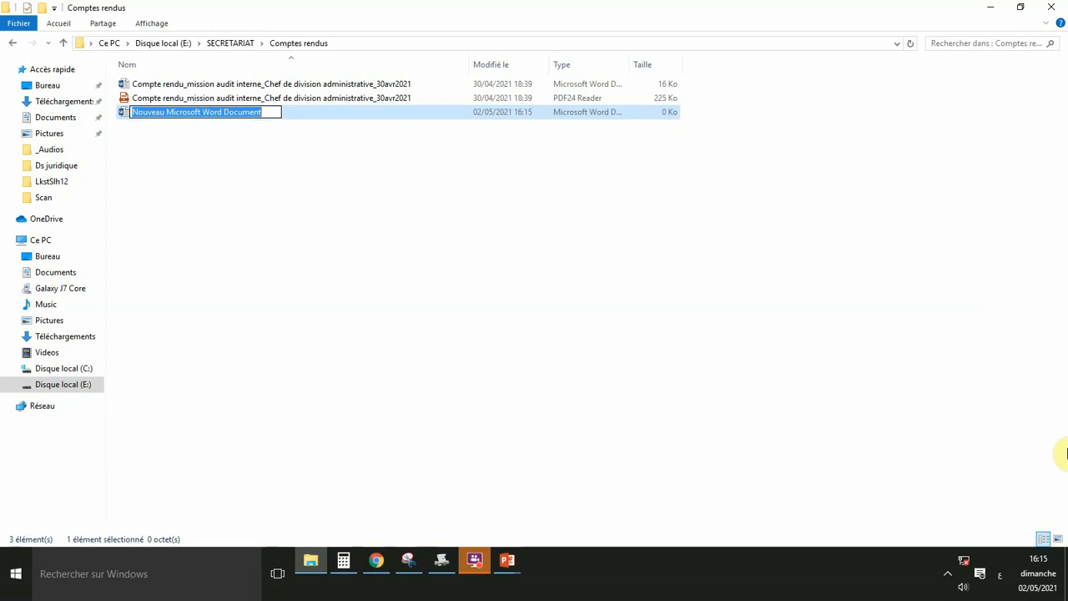
Erase the mistyped Arabic file name and switch the keyboard layout to French (FRA).
type("فحكخ")
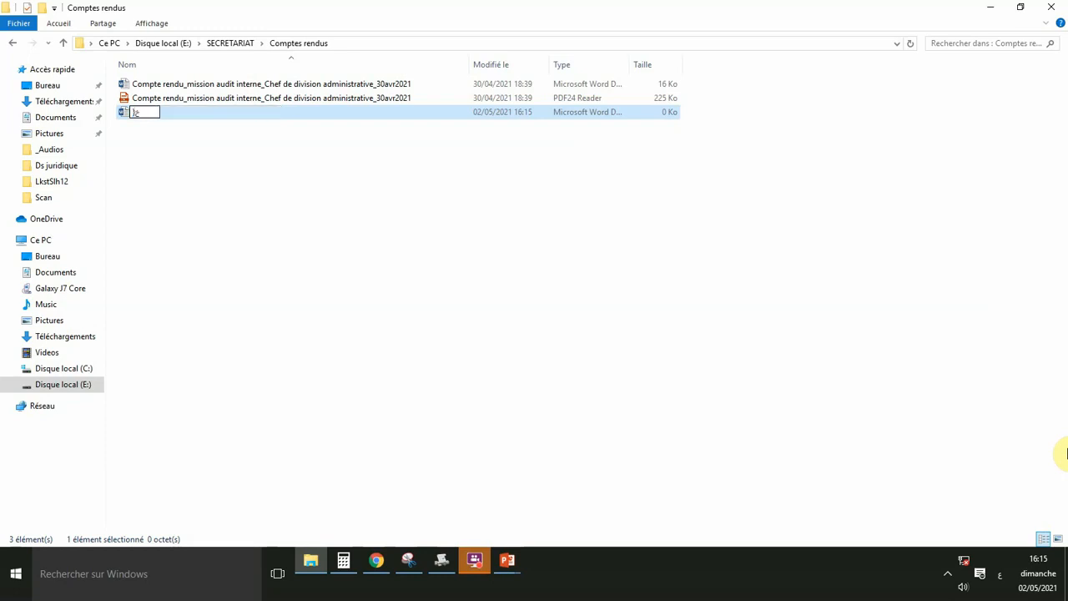
type("ث قثىيع")
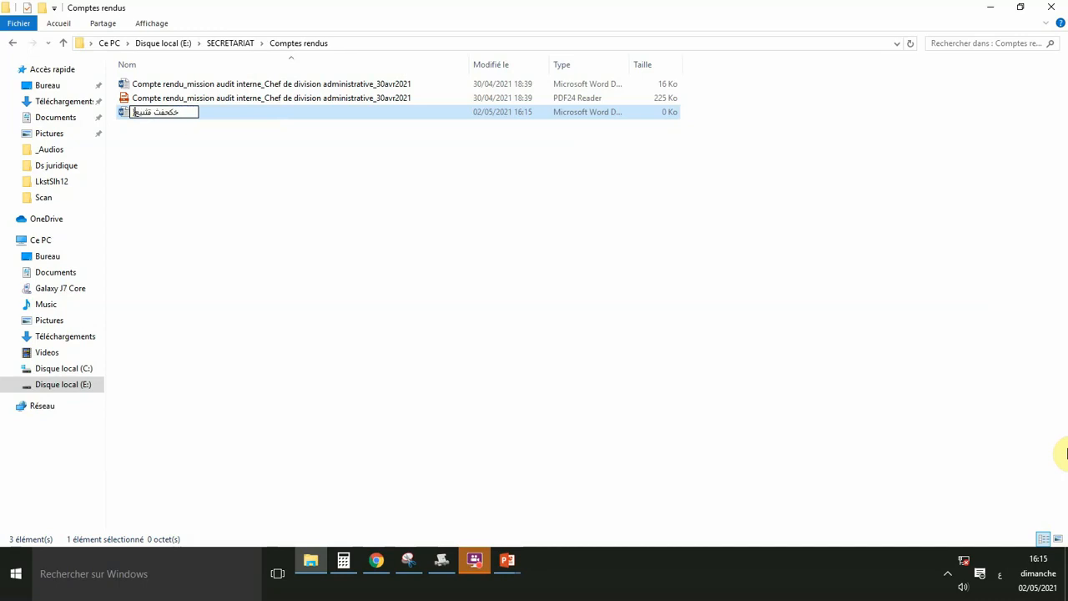
key("BackSpace")
key("BackSpace")
key("BackSpace")
key("BackSpace")
key("BackSpace")
key("BackSpace")
key("BackSpace")
key("BackSpace")
key("BackSpace")
key("BackSpace")
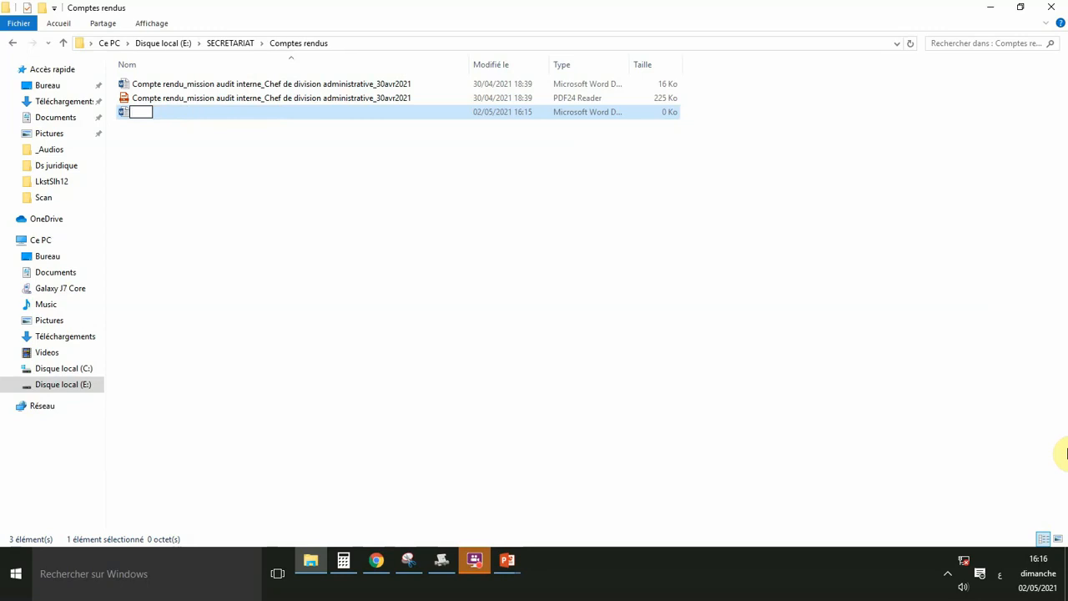
key("alt+shift")
Rename the file 'Compte rendu_réunion évaluation procedure acquisition de matériel de bureau_interne_02mai2021'.
type("Comp")
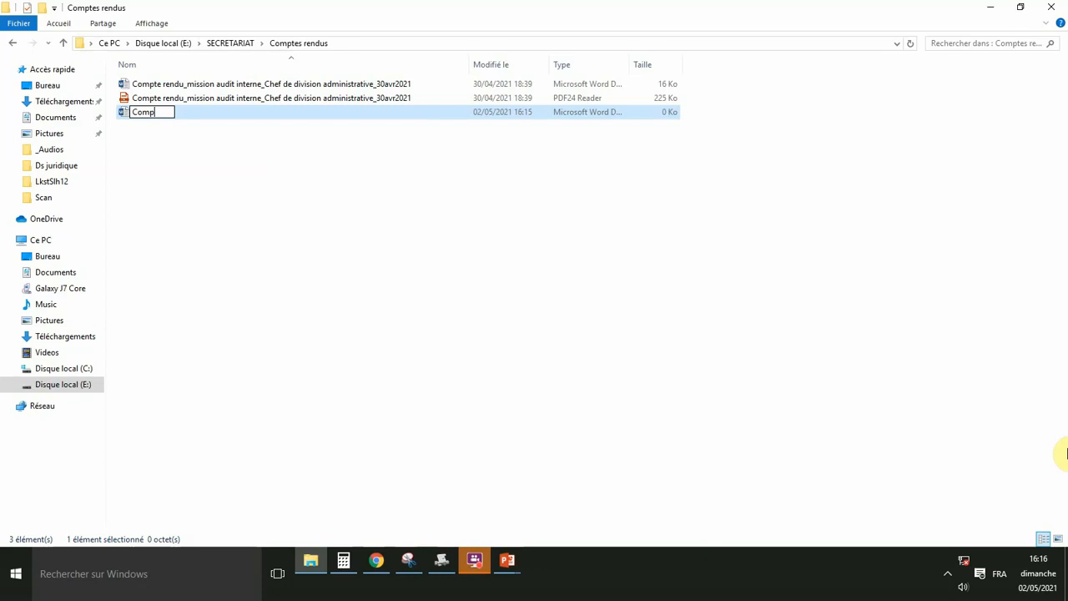
type("te rendu")
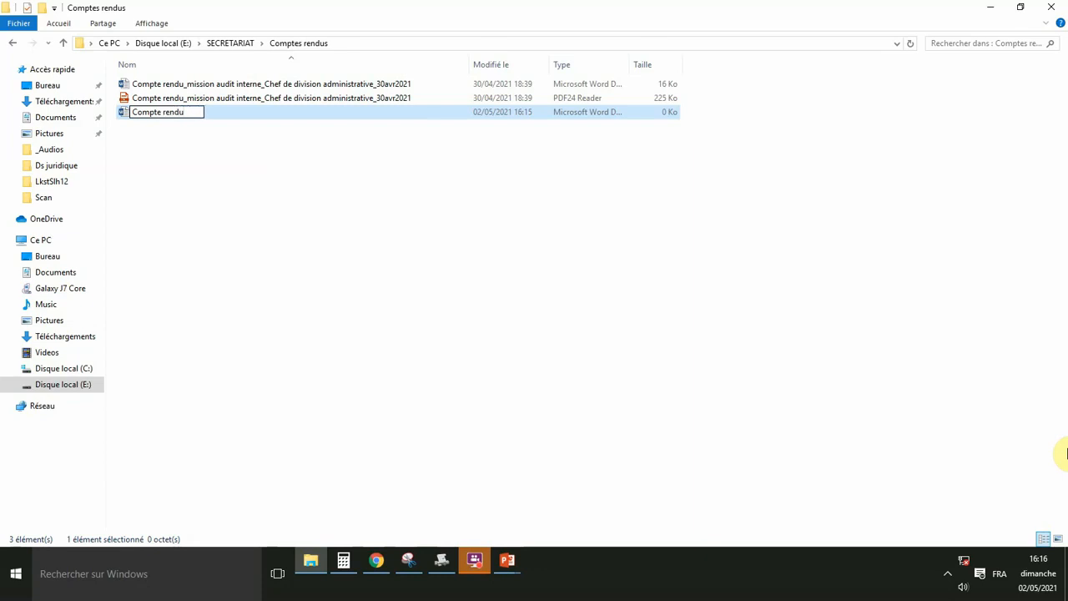
type("_réunio")
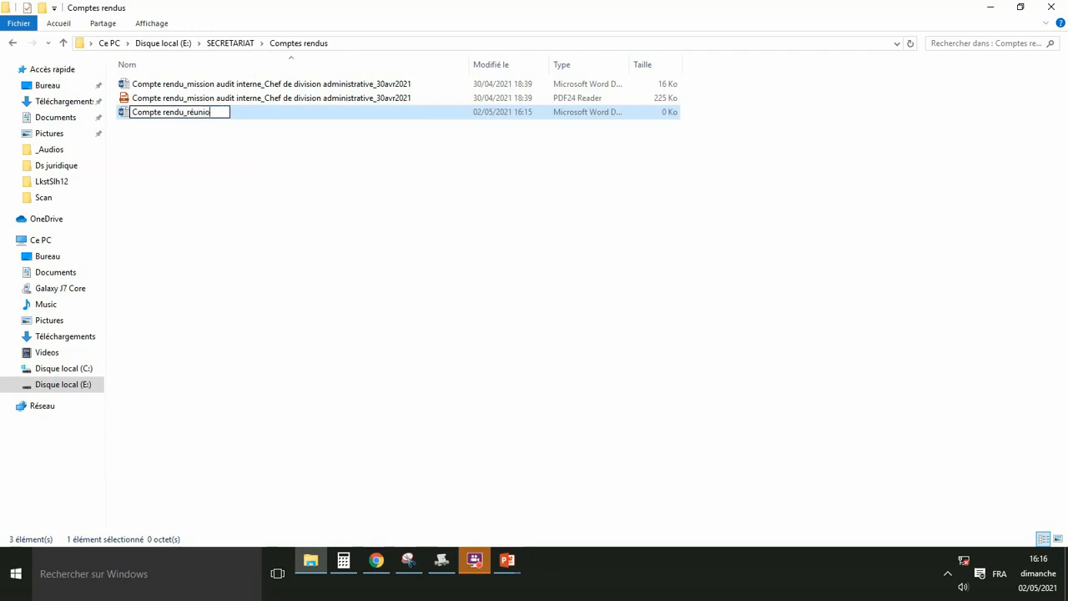
type("n")
type("éva")
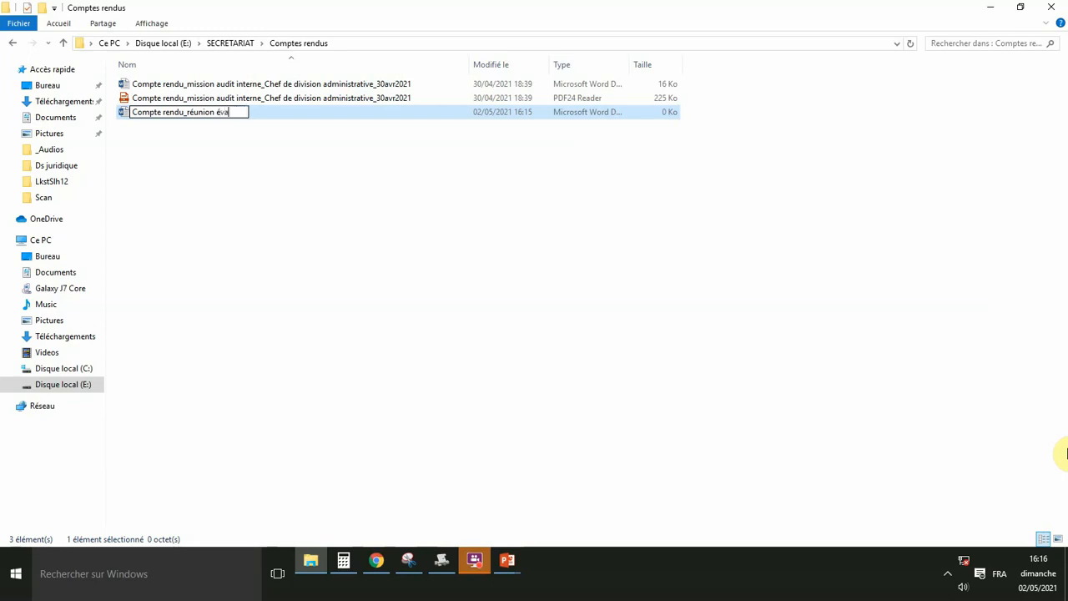
type("luation")
type("pro")
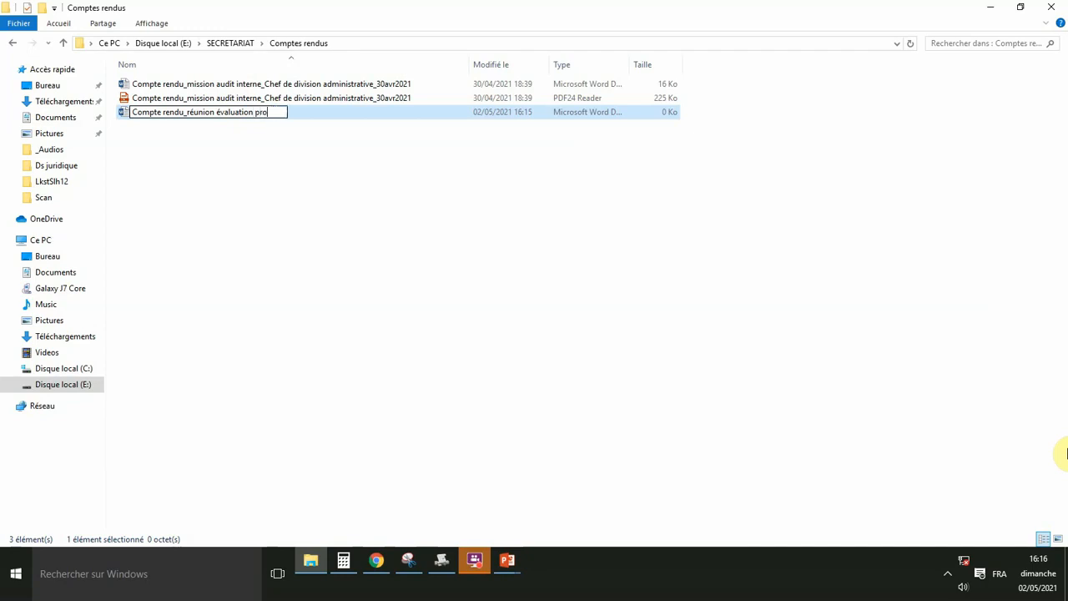
type("cedure")
type("acquisition")
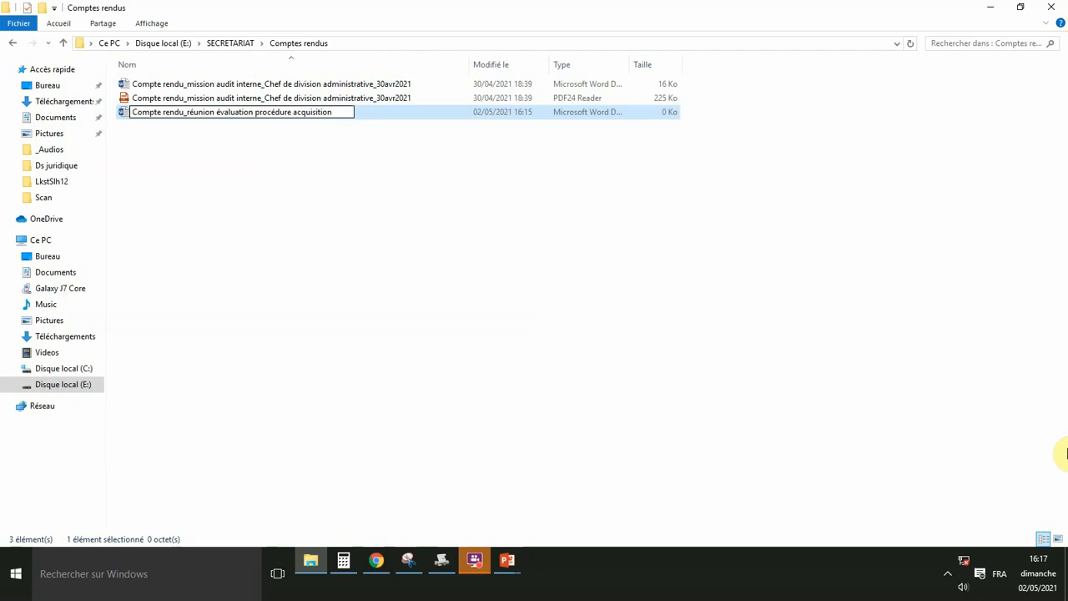
type(" de matériel")
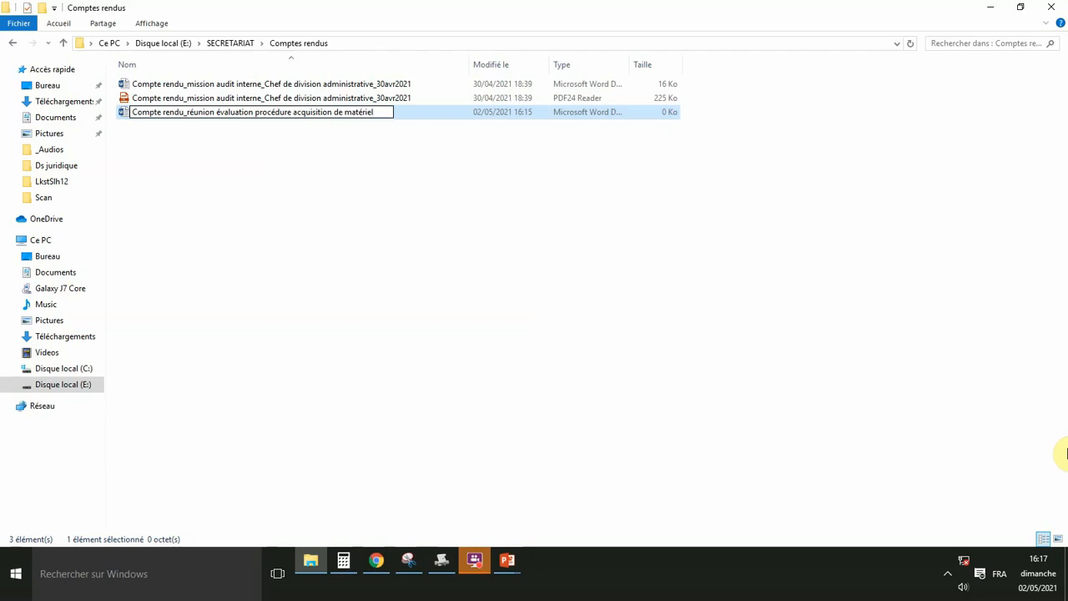
type(" de bureau_")
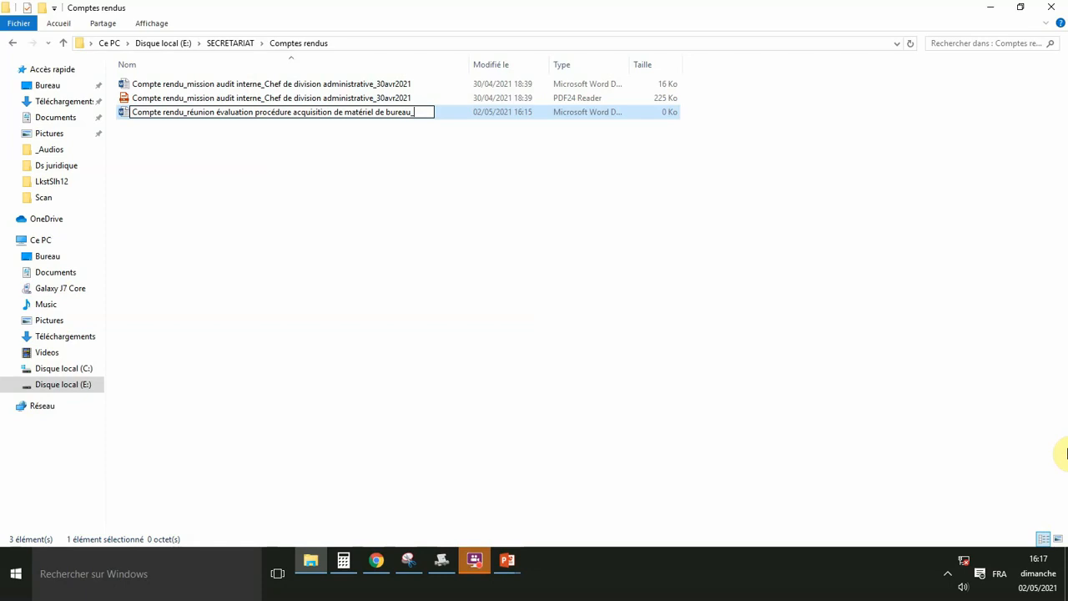
type("interne_")
type("02mai")
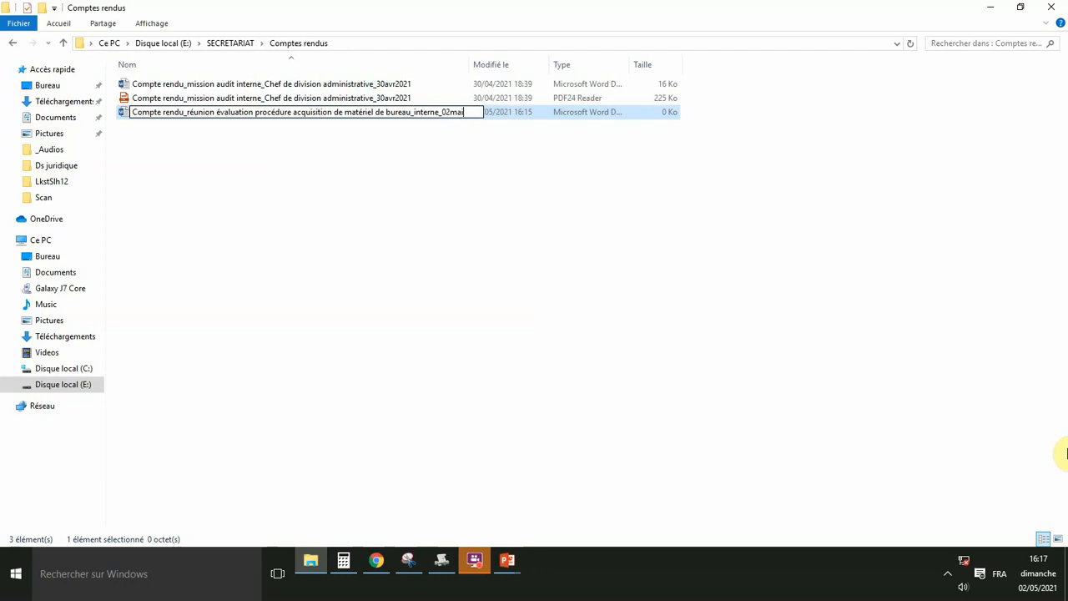
type("2021")
key("Return")
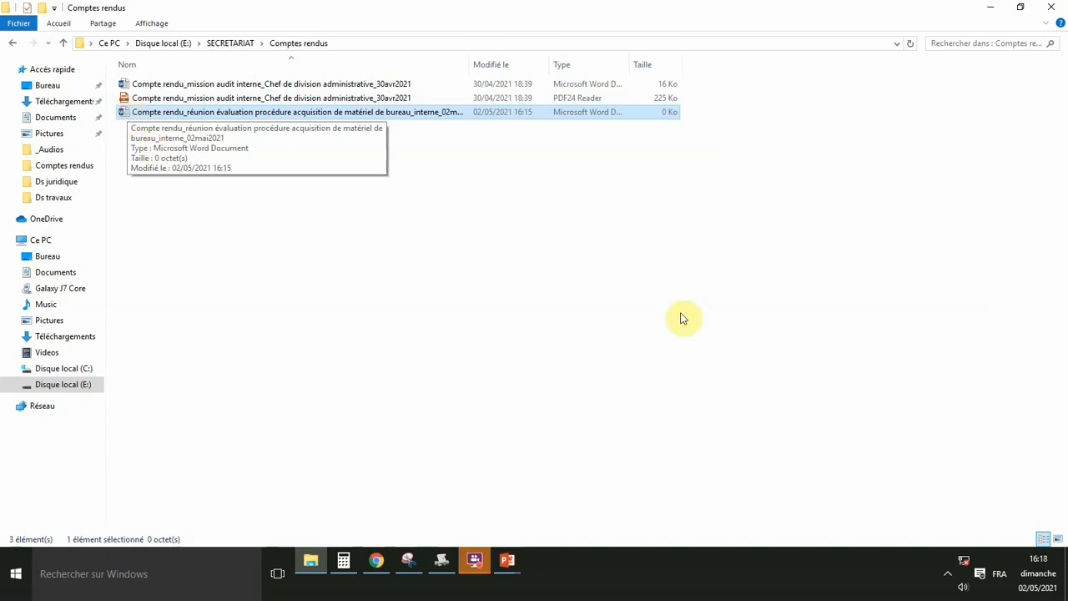
Open the file in Word and type 'Administration de l'Enseignement', correcting the misspelling.
key("Return")
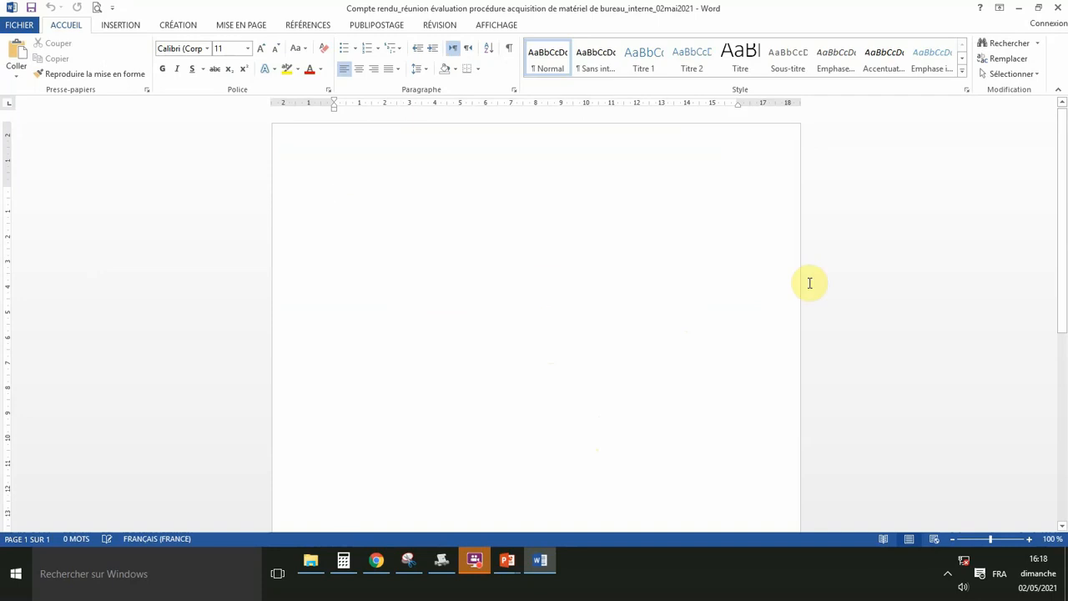
type("Adm")
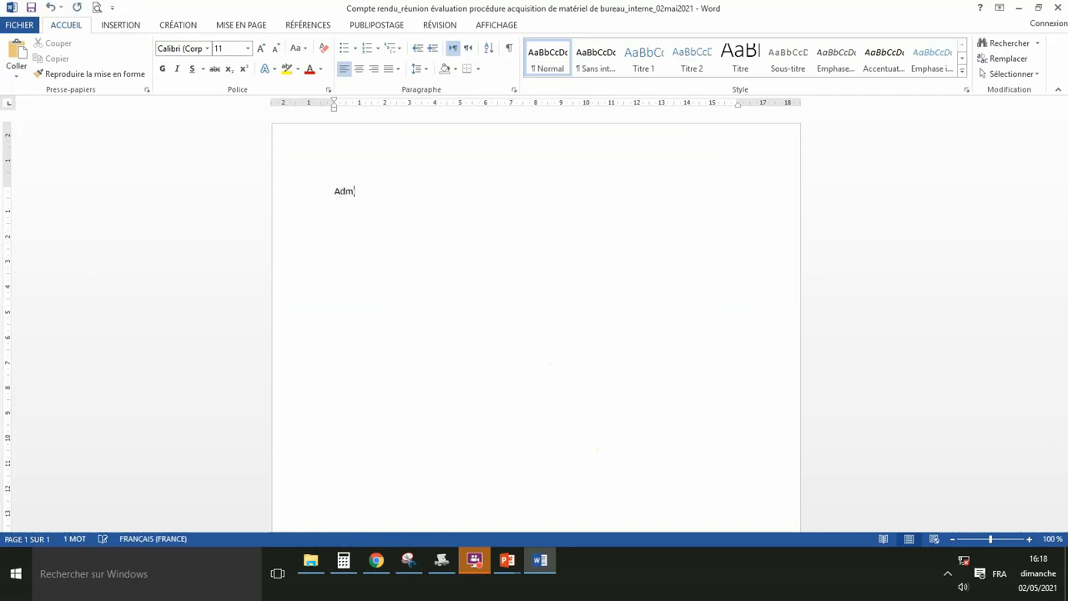
type("inistration")
type("de l")
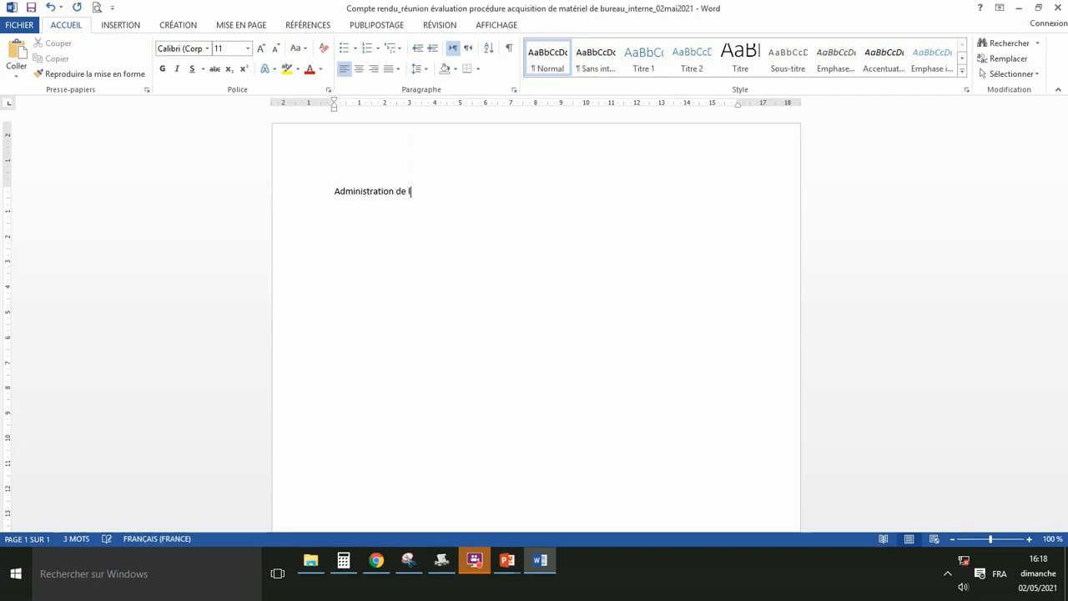
type("'E")
type("nseig")
type("nemnet")
key("BackSpace")
right_click(435, 197)
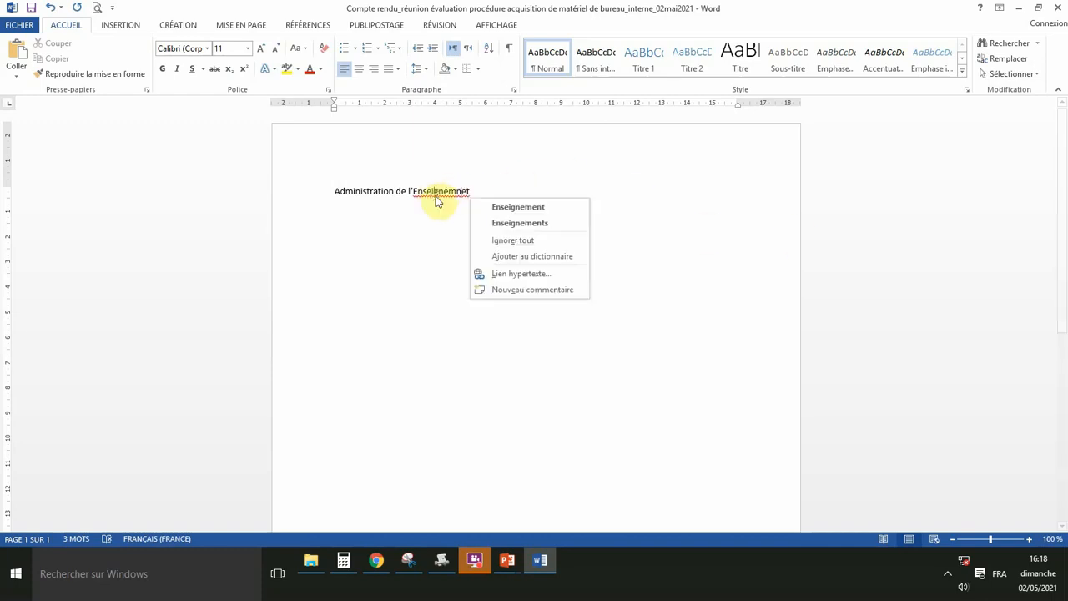
left_click(501, 207)
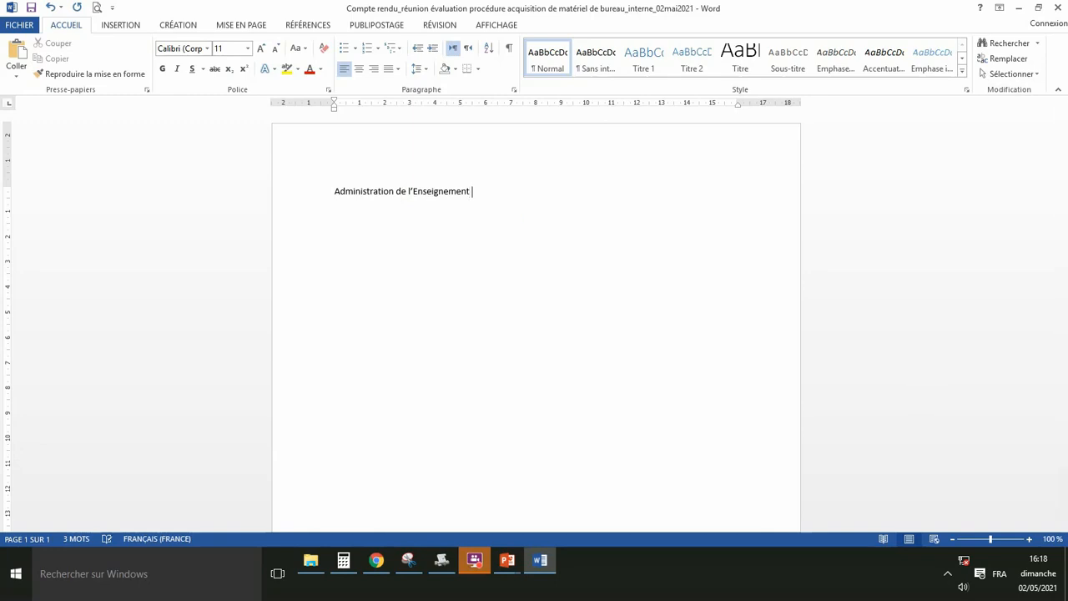
Finish the header line with 'Primaire' and add 'Département' on the next line.
type("Primi")
key("BackSpace")
type("aire")
key("Return")
type("Département")
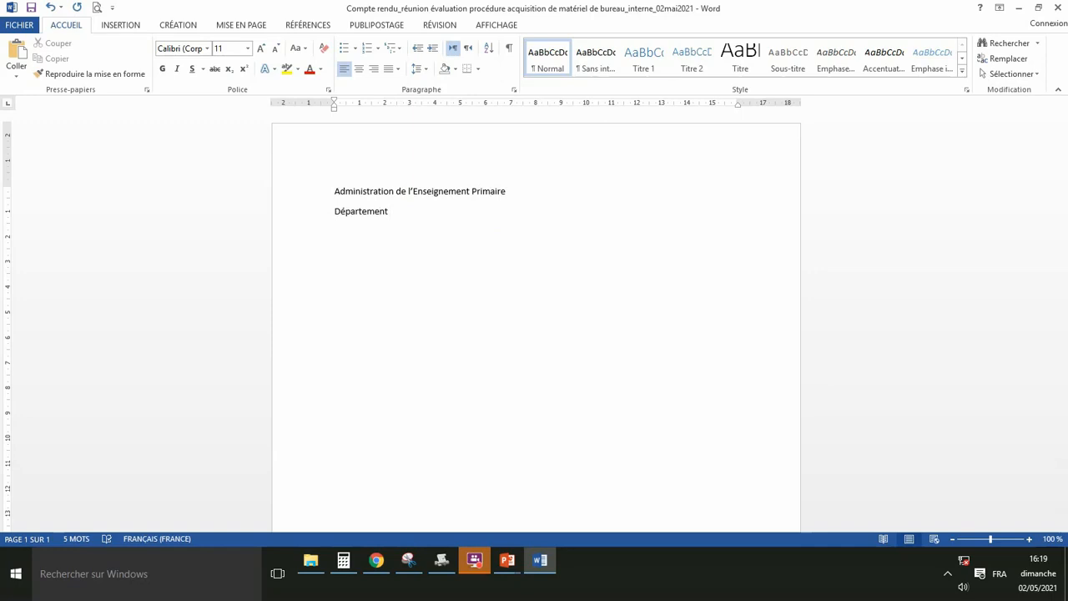
Complete 'Département Logistique' and type the title 'Compte-rendu de réunion' a few lines below.
type("Logis")
type("tique")
type("Comp")
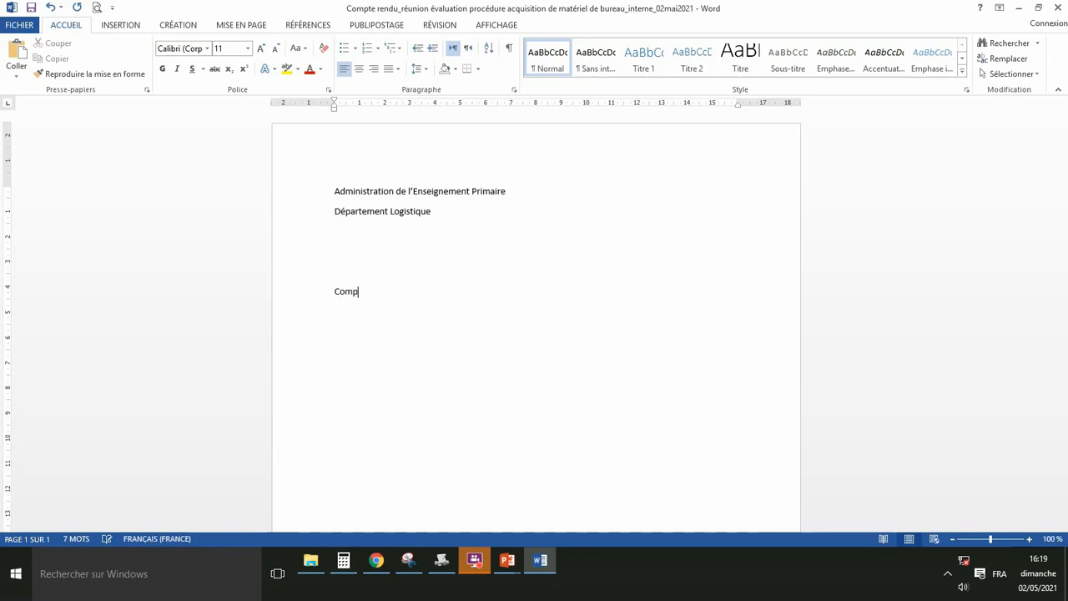
type("te-rendu de réunion")
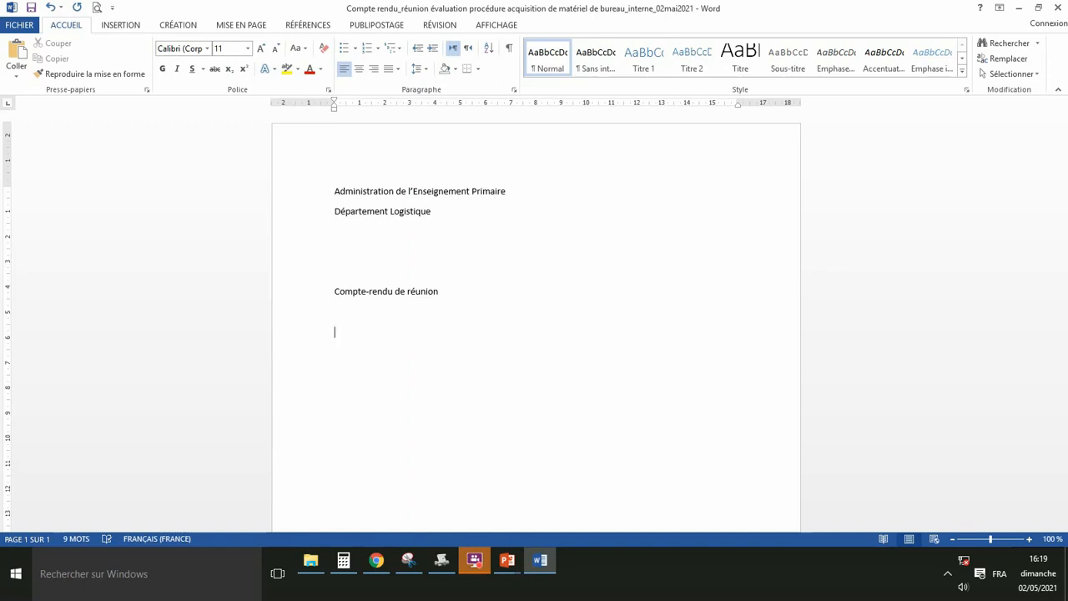
Type the opening phrase 'Lan deux mille vingt-et-un et le deux mai, à 15H30,'.
type("Lan d")
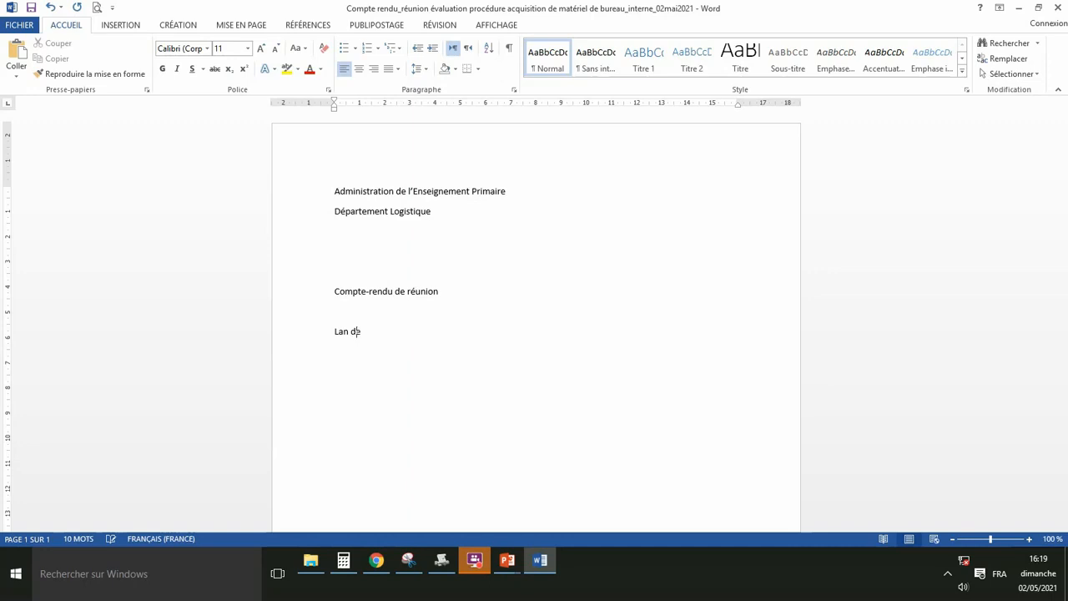
type("eux mille vingt")
type("-et-un")
type("et le ")
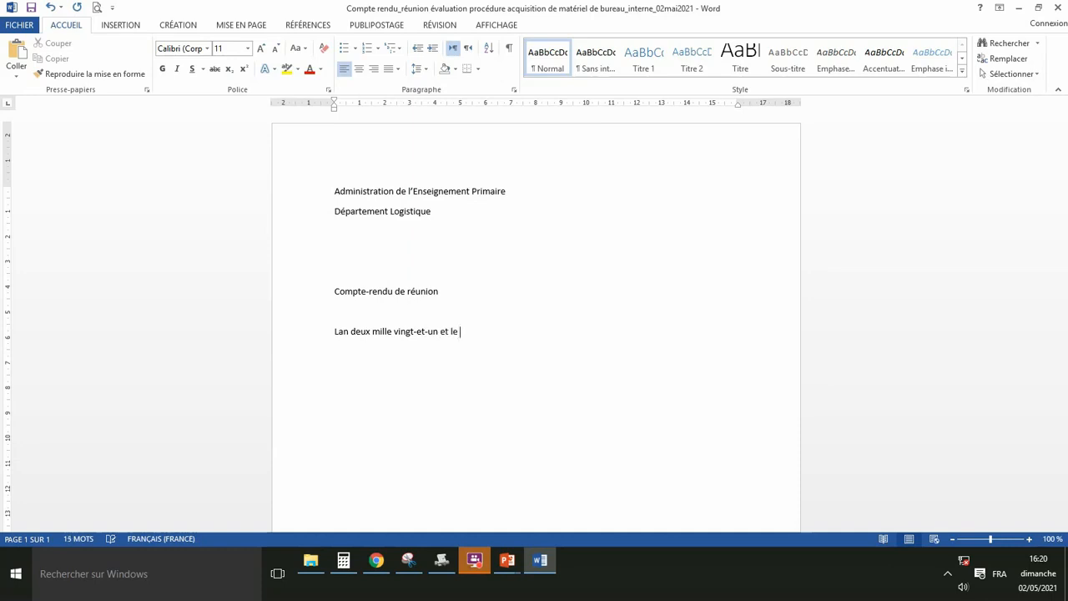
type("deux mai,")
type("à")
type("15H30,")
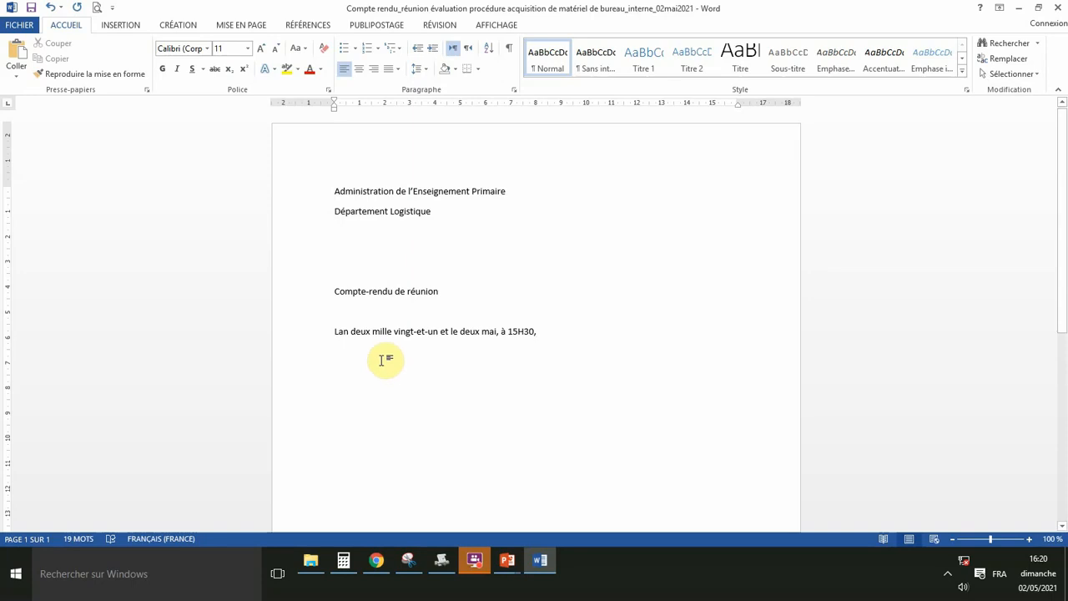
Fix 'Lan' to 'L'an' and continue the sentence about evaluating the new office-equipment acquisition procedure.
left_click(338, 332)
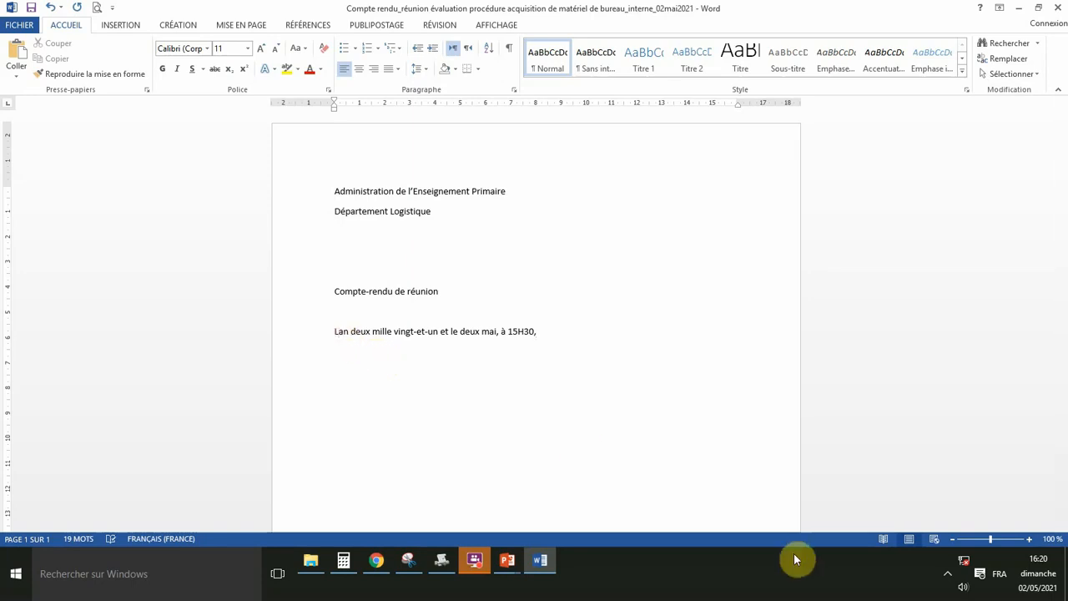
type("'")
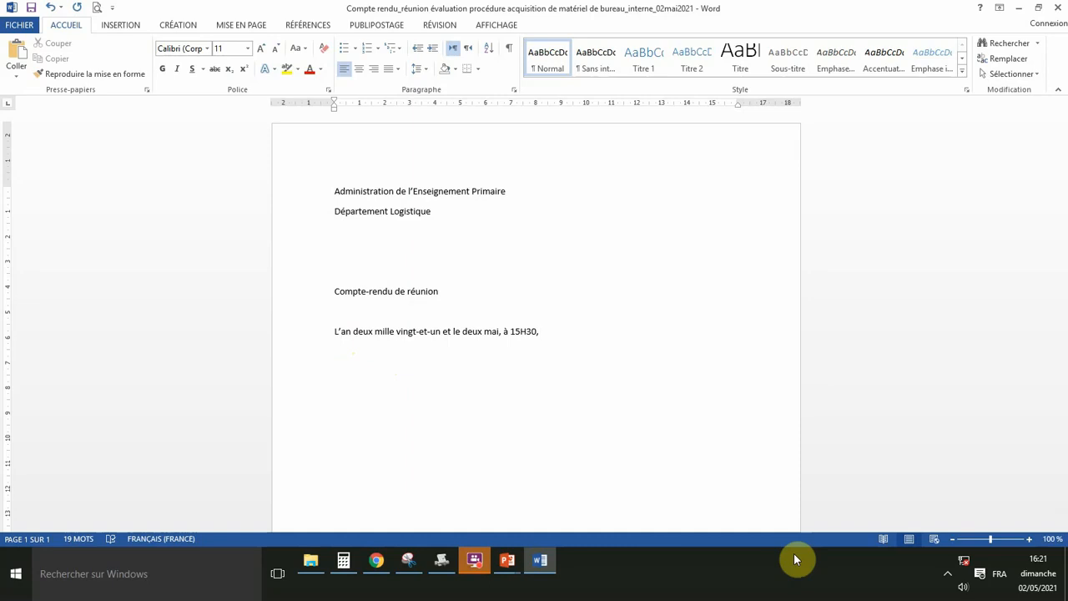
type("est tenue une réunion de ")
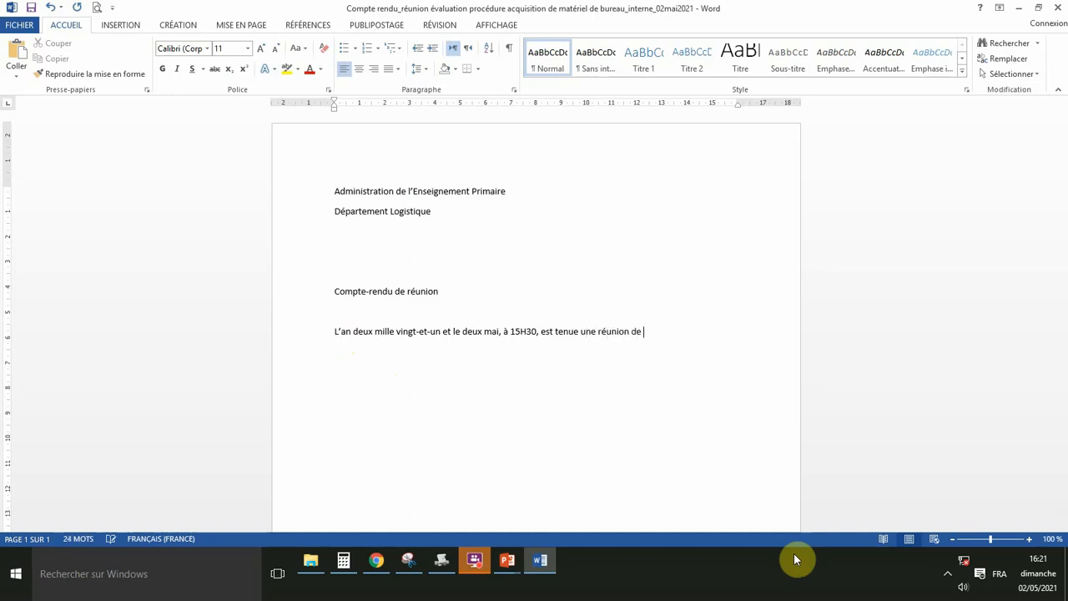
type("travail")
type("l")
type(" pour")
type("procé")
type("der à l")
type("'éva")
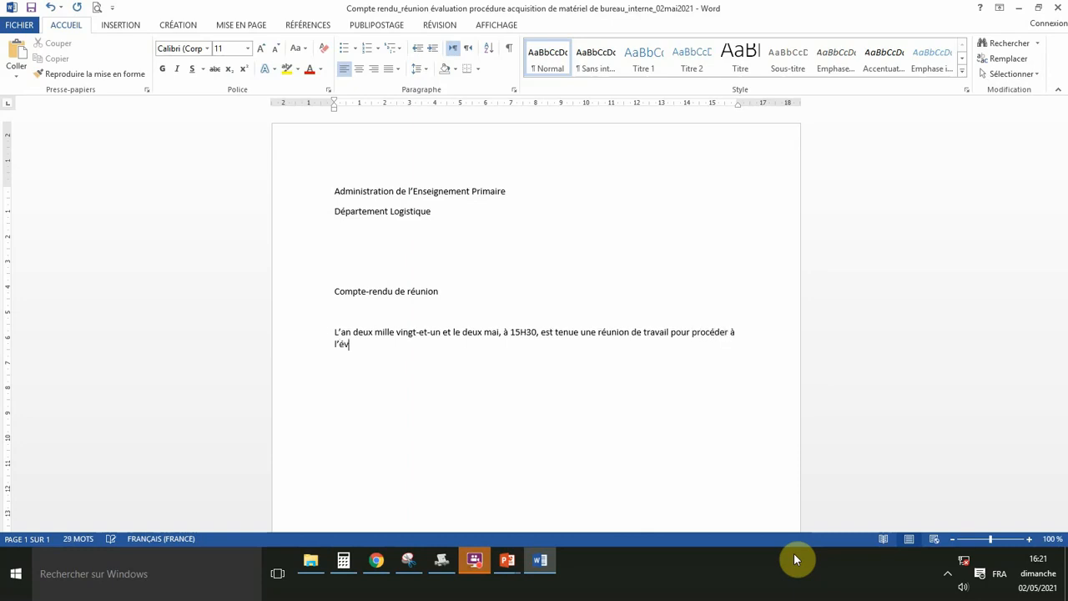
type("luation")
type("la nouvelle procéd")
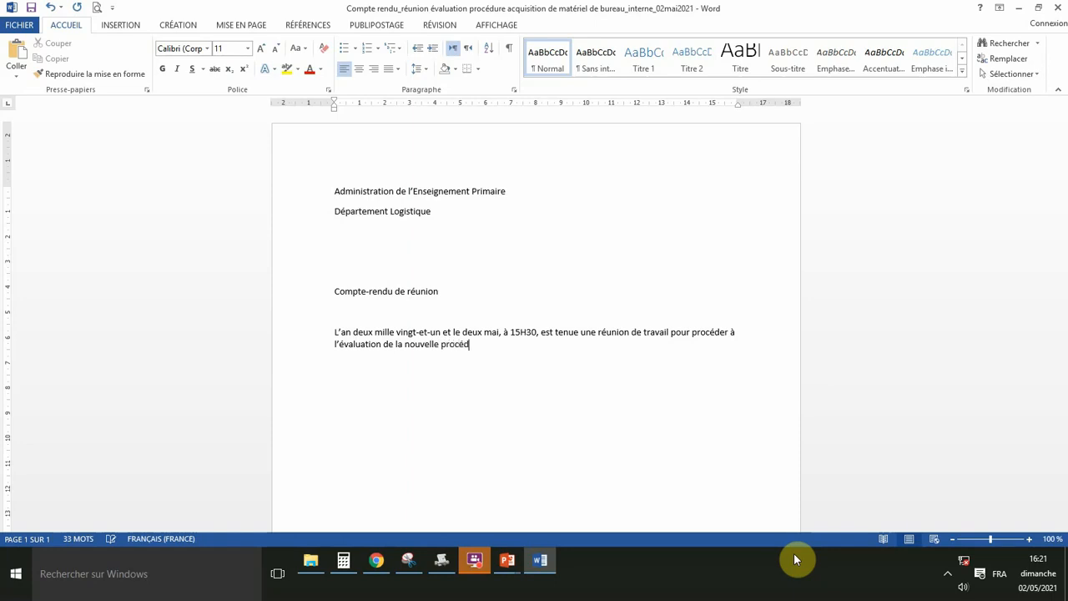
type("ure d'acquisition du matériel de")
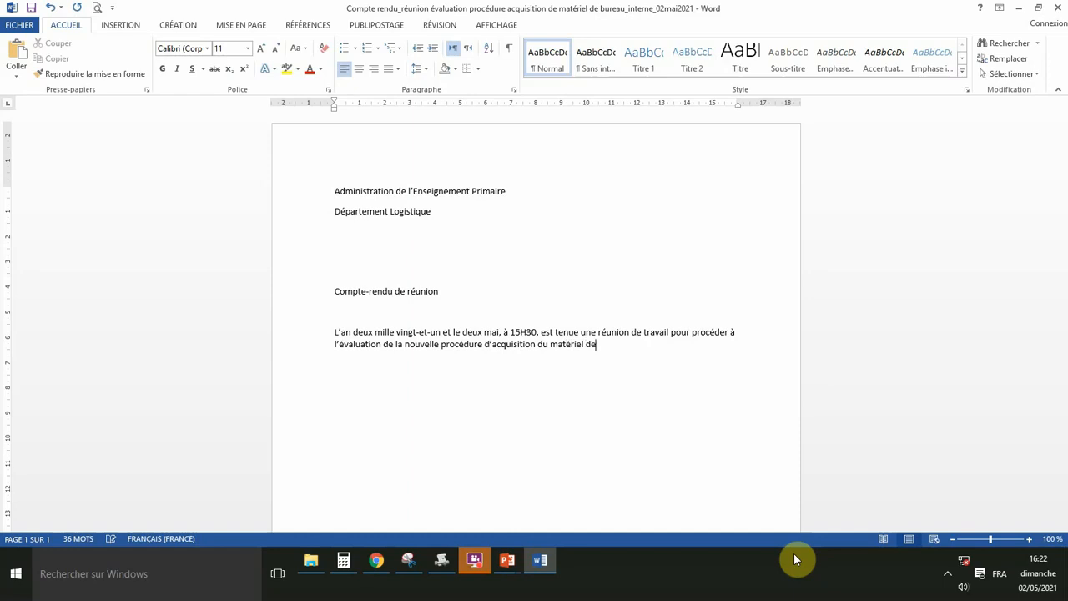
type(" bureau")
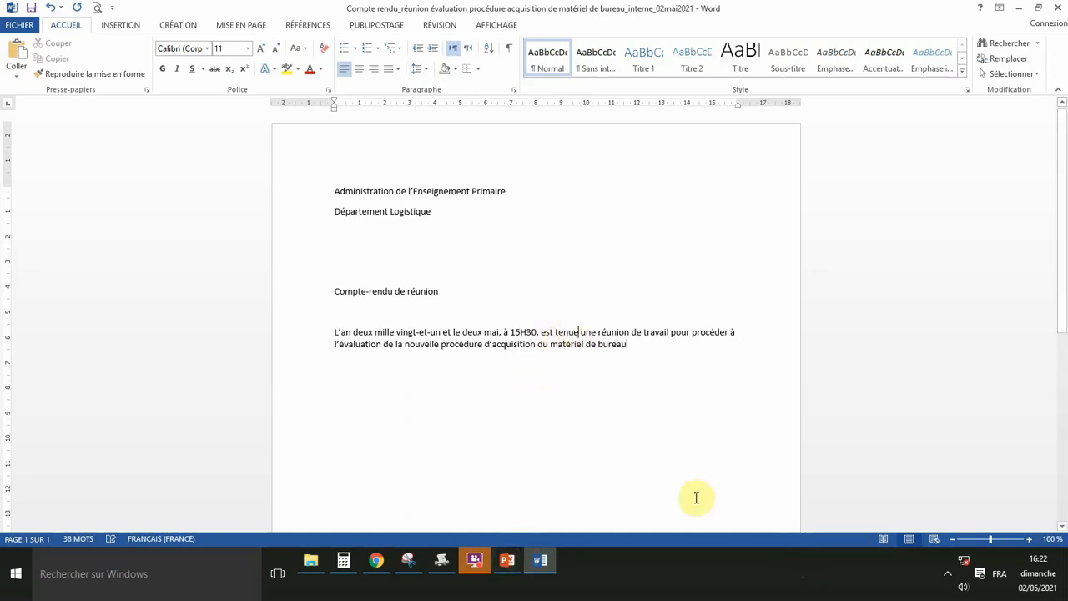
Reword the sentence so the meeting 's'est tenue à la salle de réunion du Département'.
key("BackSpace")
key("BackSpace")
key("BackSpace")
key("BackSpace")
key("BackSpace")
key("BackSpace")
key("BackSpace")
key("BackSpace")
key("BackSpace")
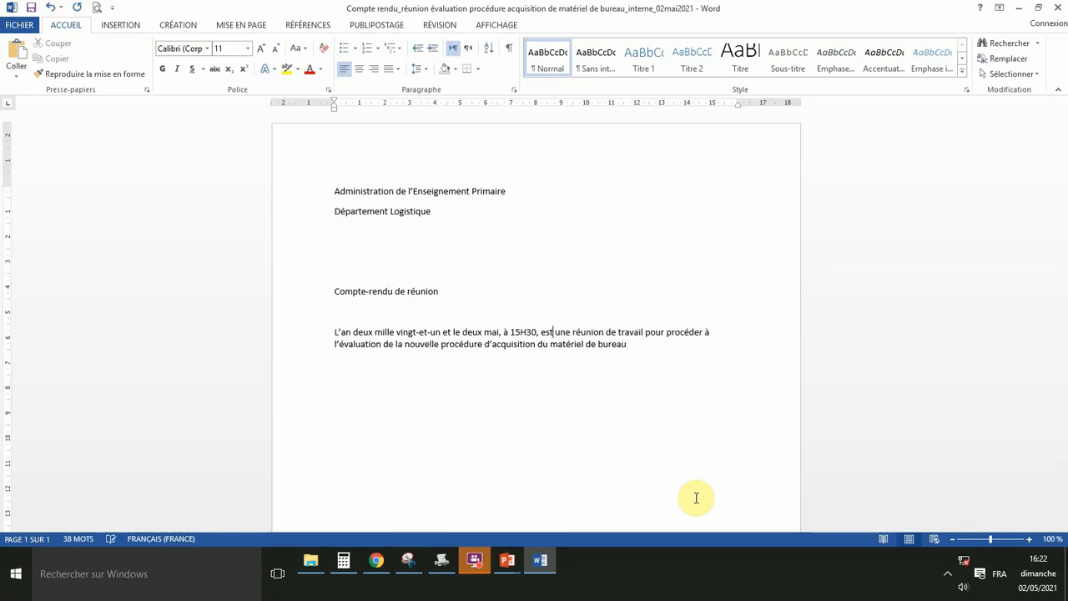
key("BackSpace")
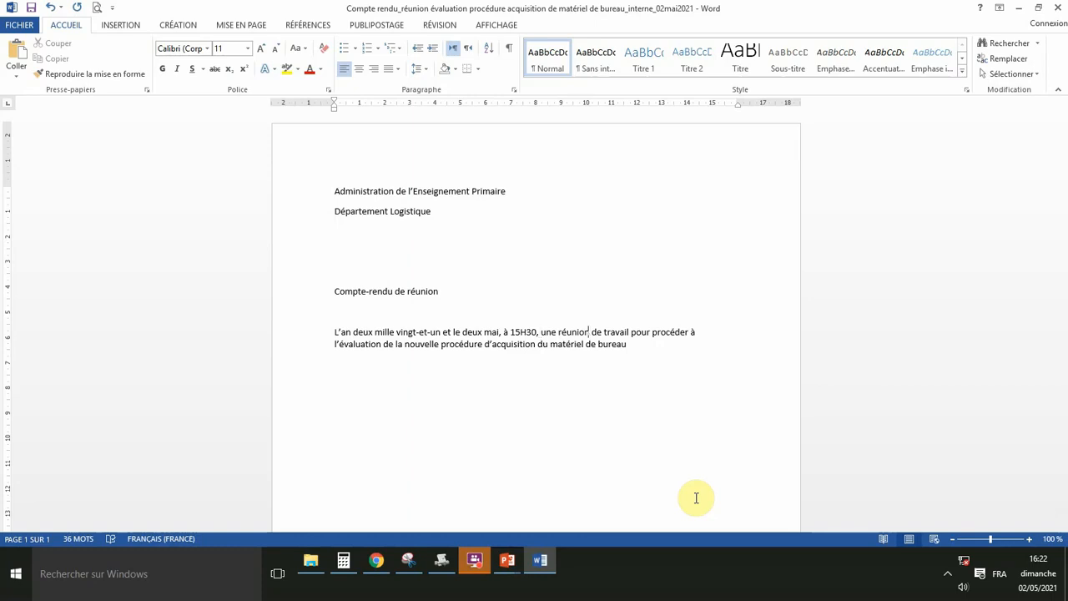
key("Right")
key("Right")
key("Right")
key("Right")
key("Right")
key("Right")
key("Right")
key("Right")
key("Right")
key("Right")
type("s'e")
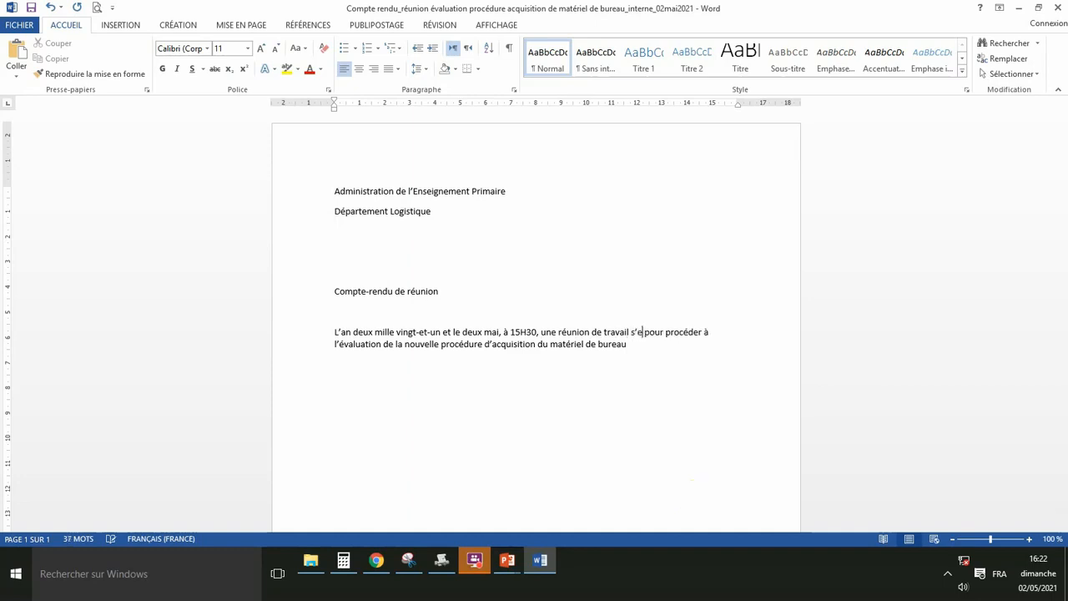
type("st tenue")
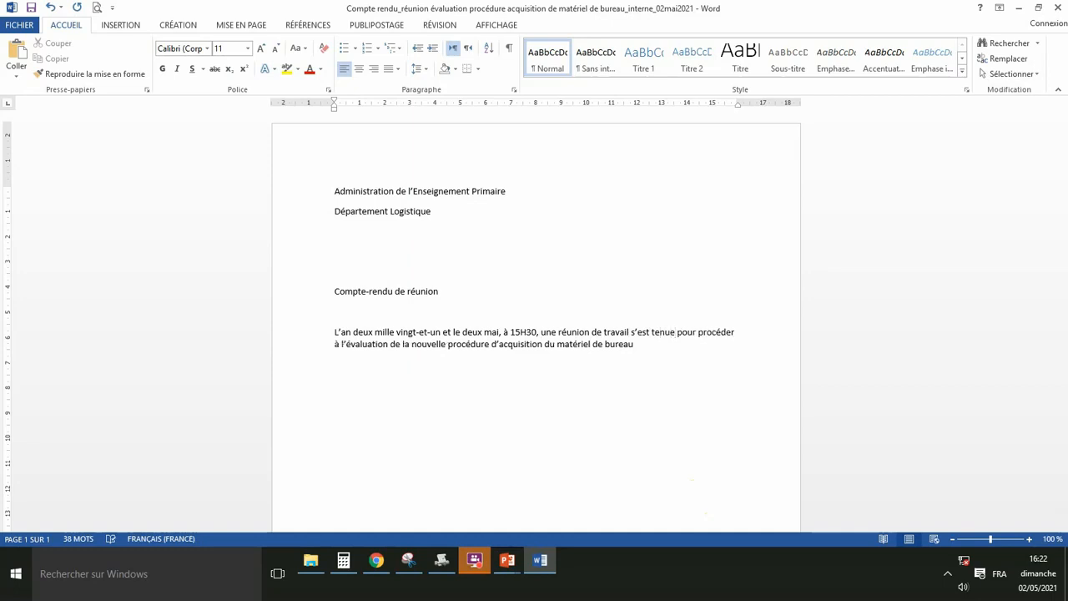
type(" à la s")
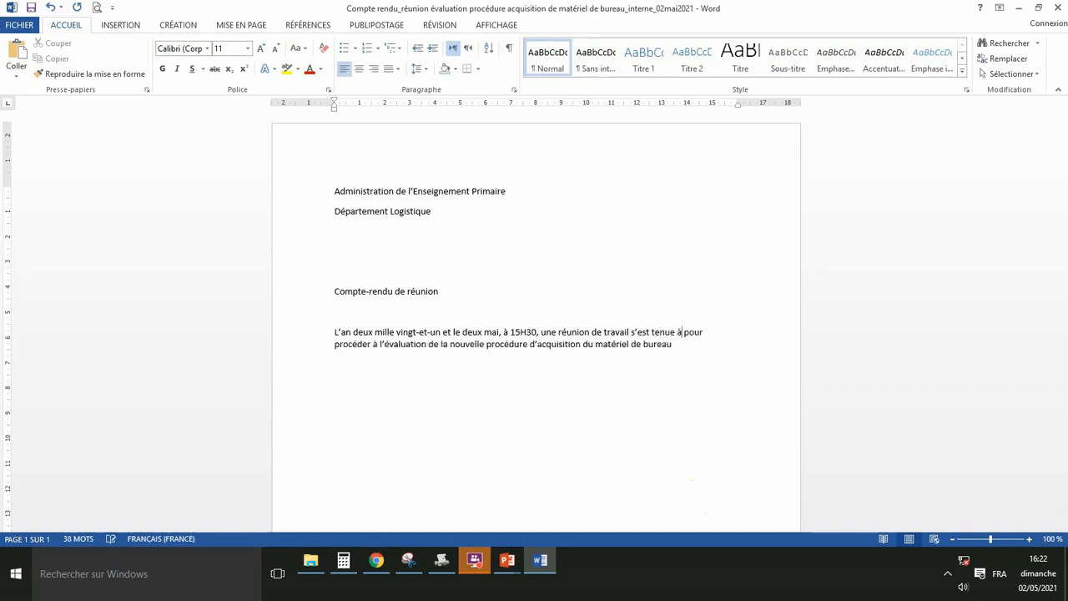
type("alle de")
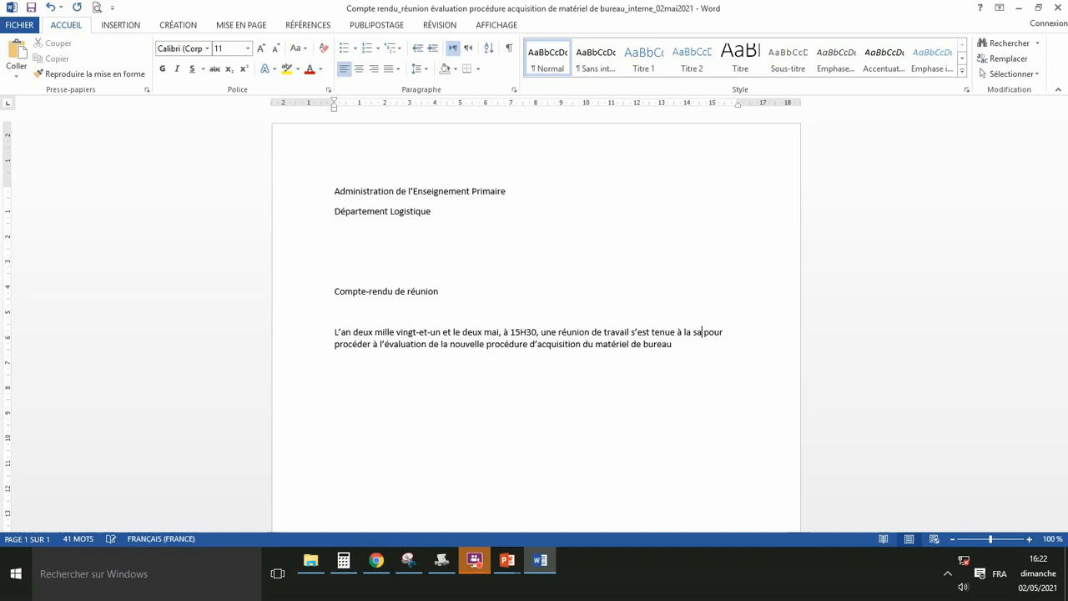
type(" réunio")
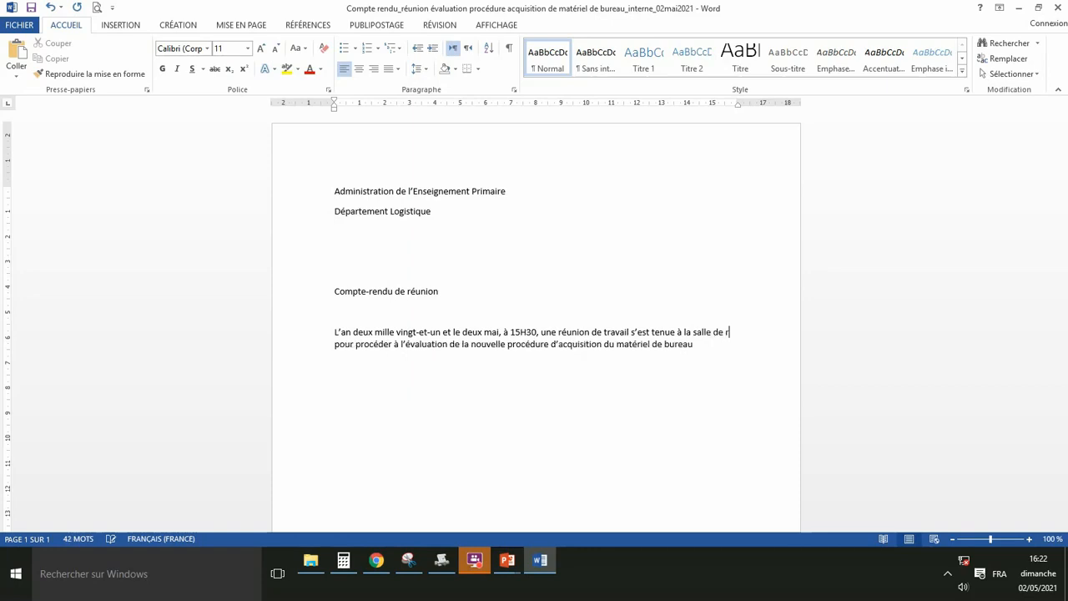
type("n de la")
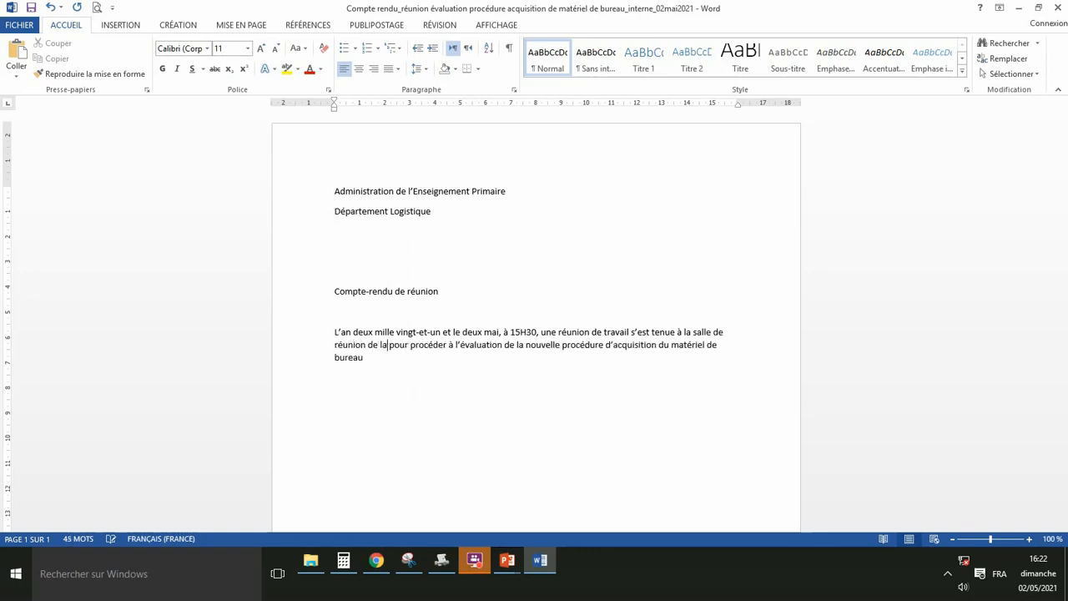
key("BackSpace")
key("BackSpace")
key("BackSpace")
key("BackSpace")
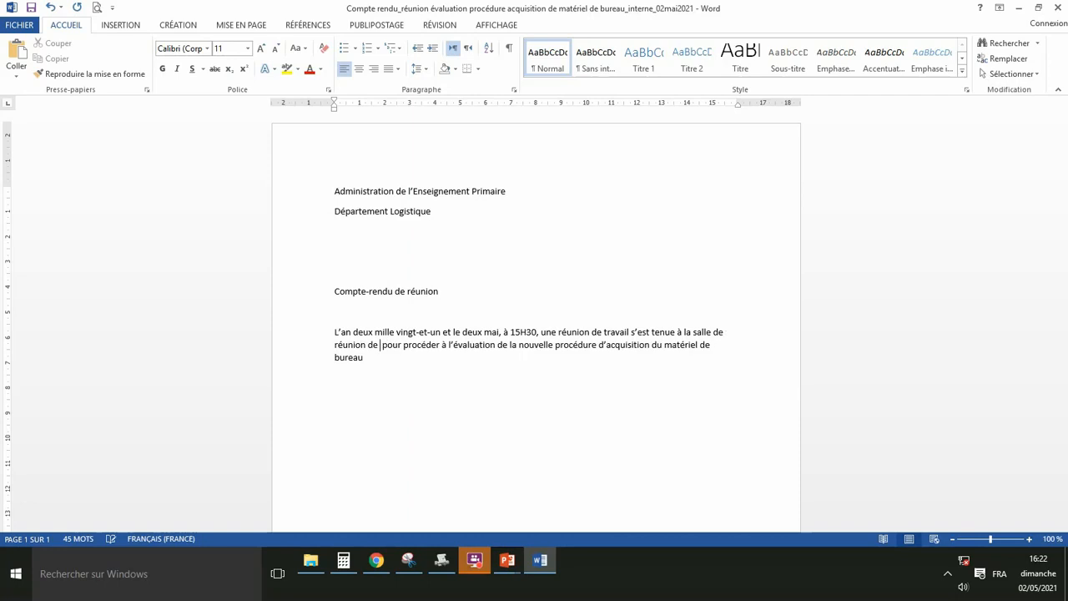
type("u")
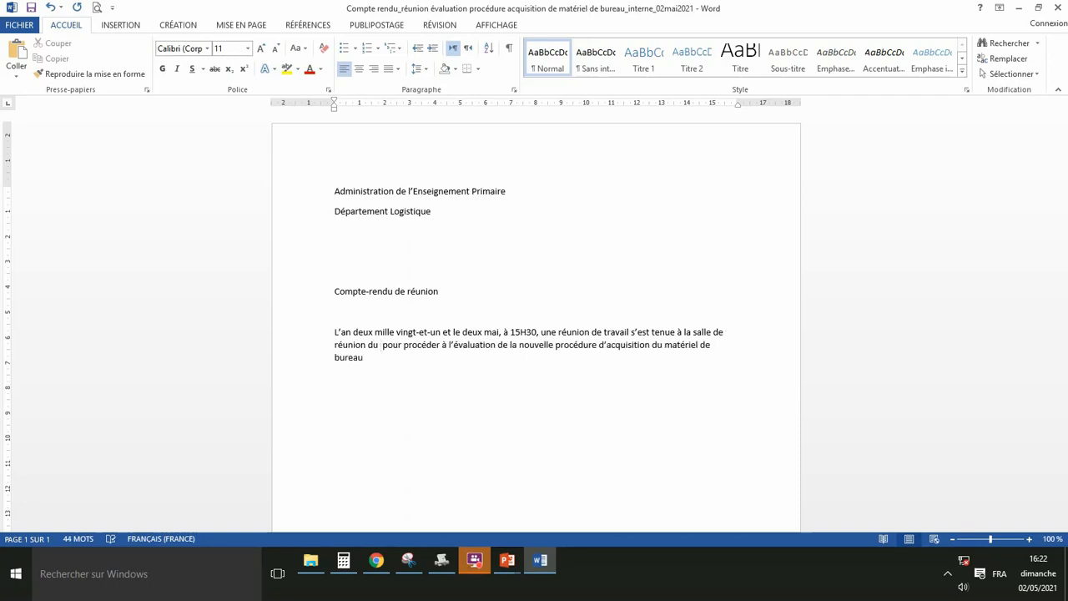
type(" Dé")
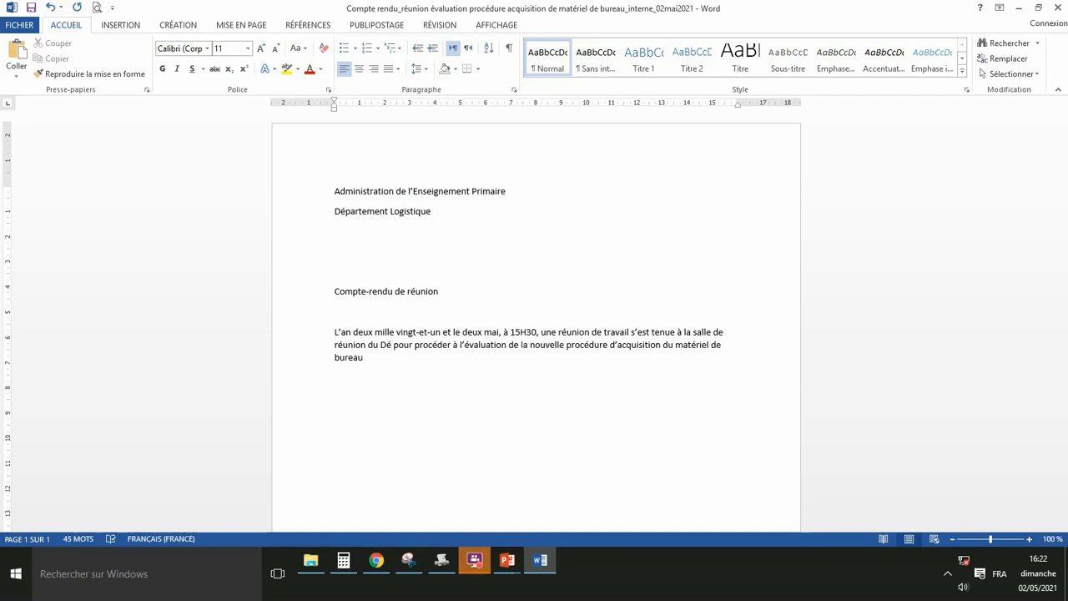
type("partem")
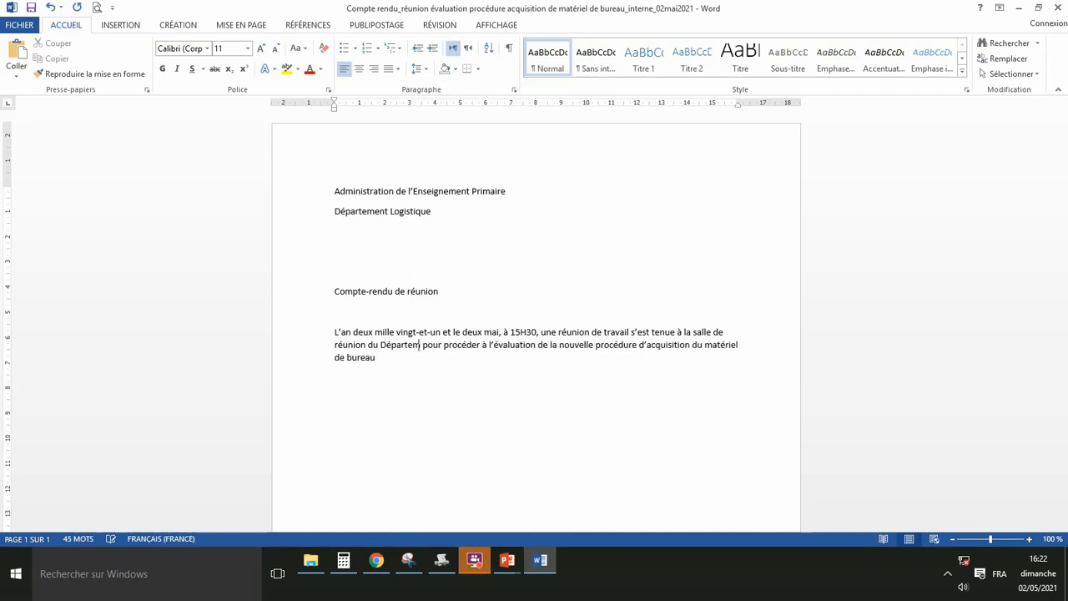
type("ent")
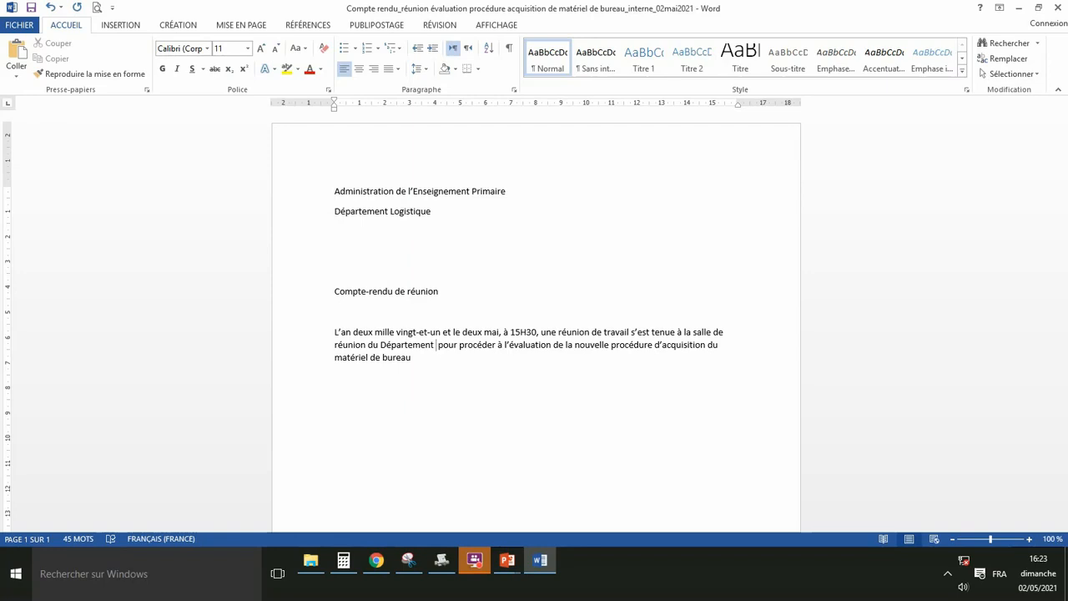
Add 'Logistique', end the opening paragraph with a period, and start a new line.
type("Logi")
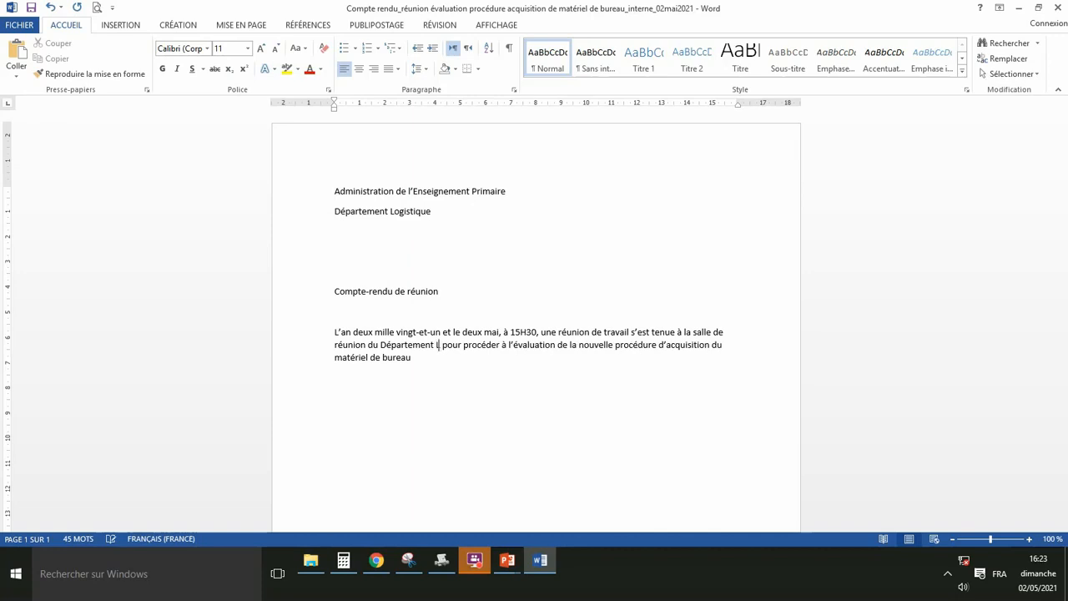
type("sti")
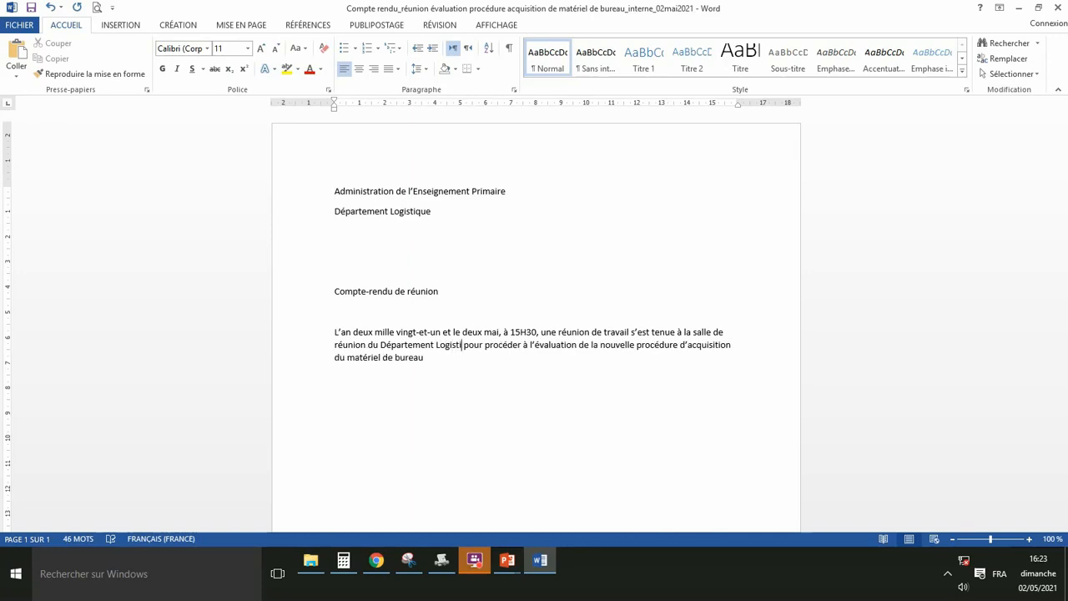
type("que")
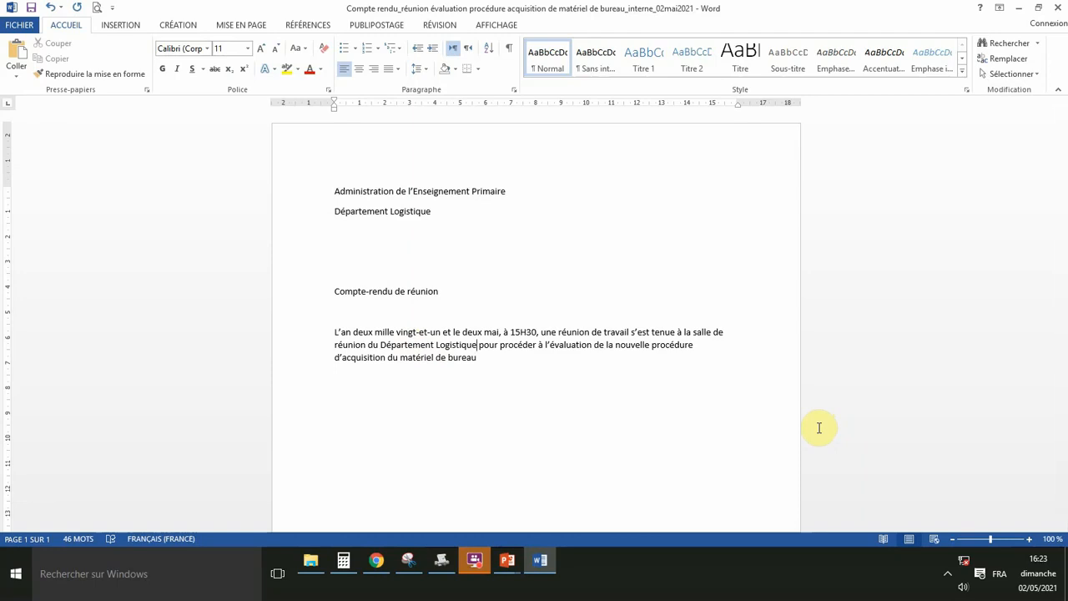
left_click(478, 358)
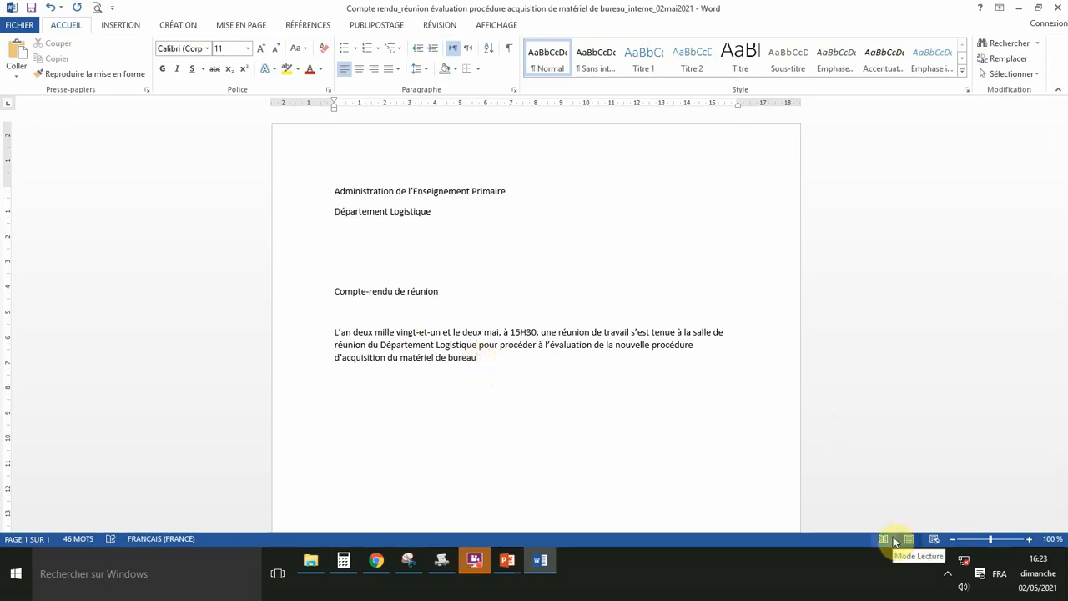
type(".")
key("Return")
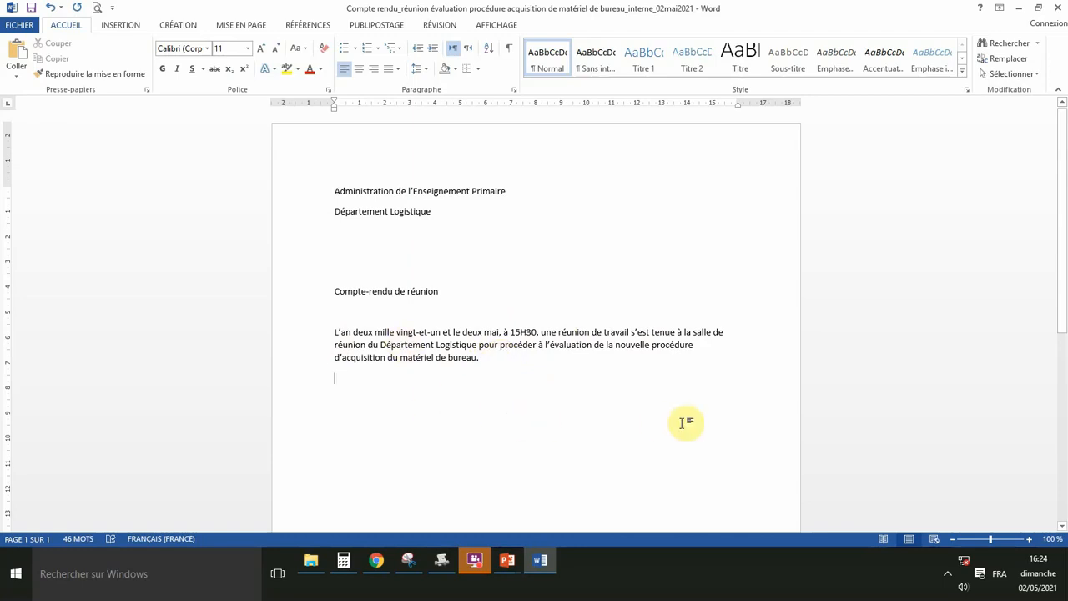
Type 'Etaient présents à cette réunion :' and start a dash-bulleted attendee list.
type("etaie")
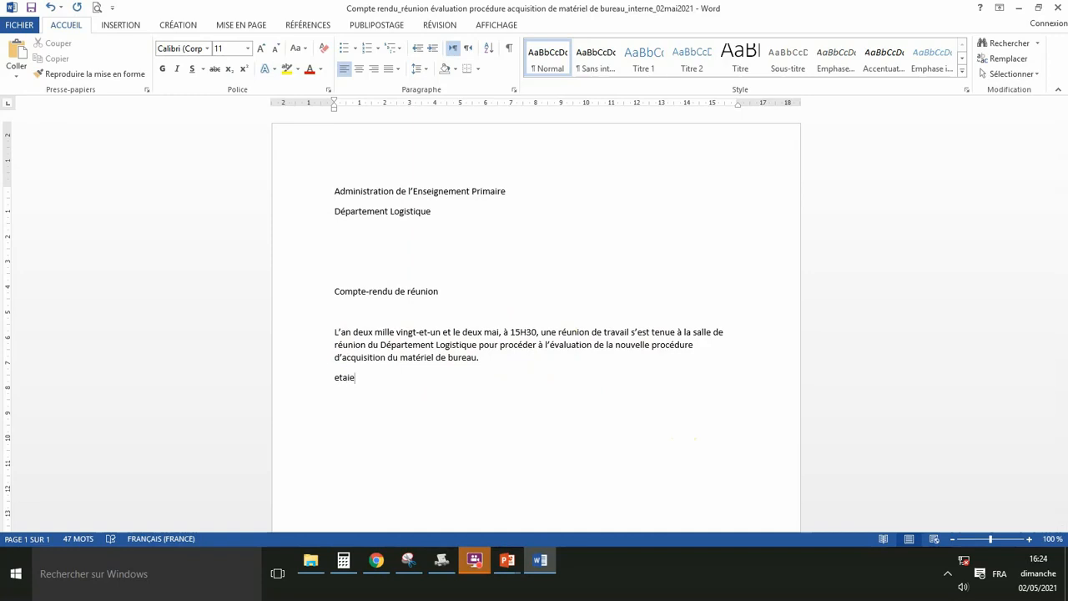
type("nt présents à cette réunion :")
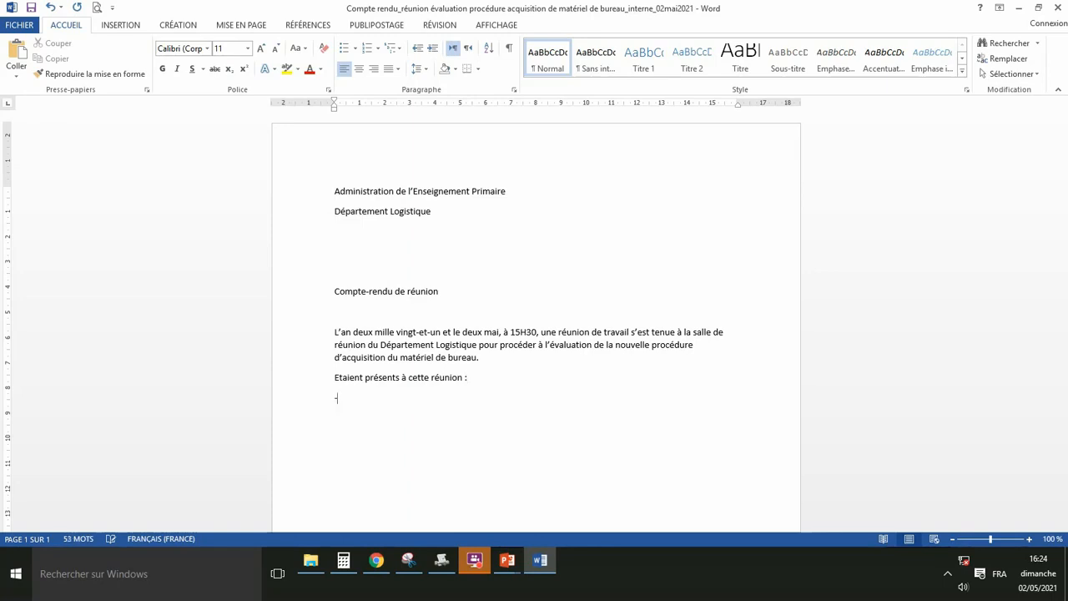
key("space")
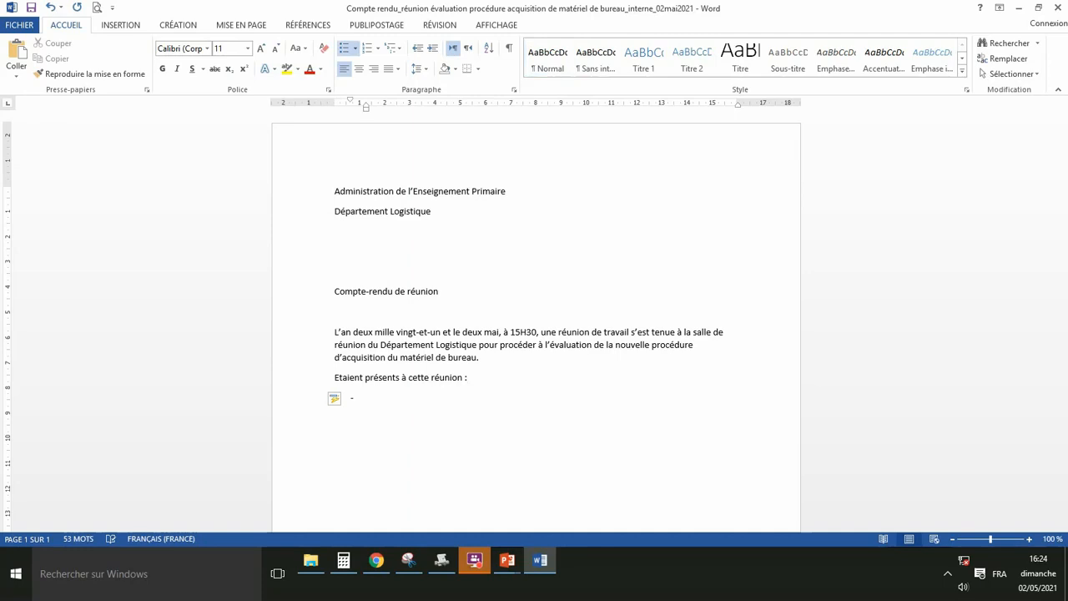
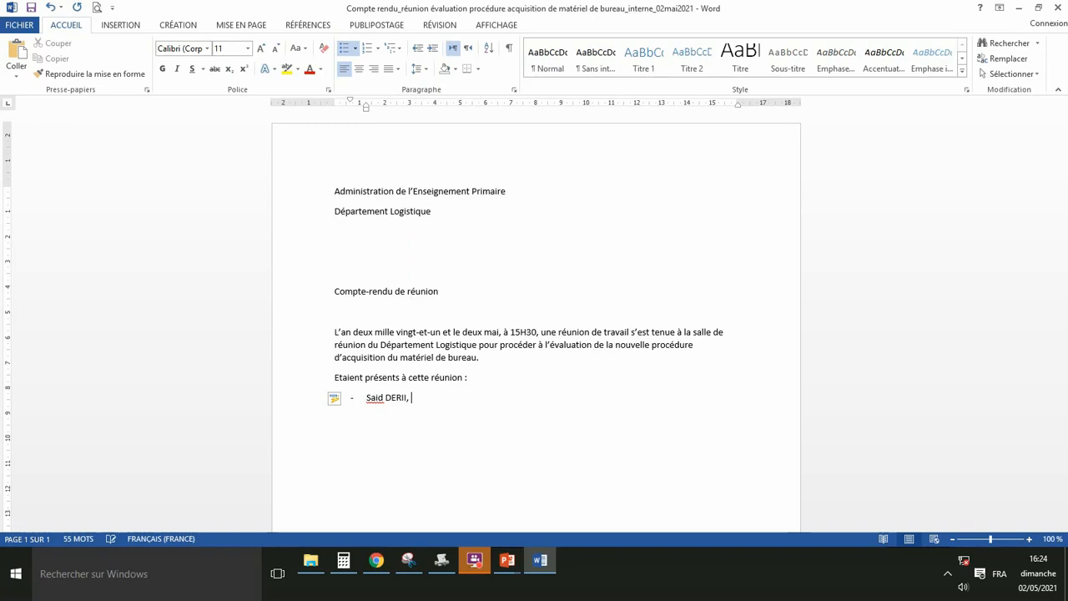
List the Département's director and the Director's deputy as the first two attendees, capitalising 'Adjointe'.
type("Directeur du ")
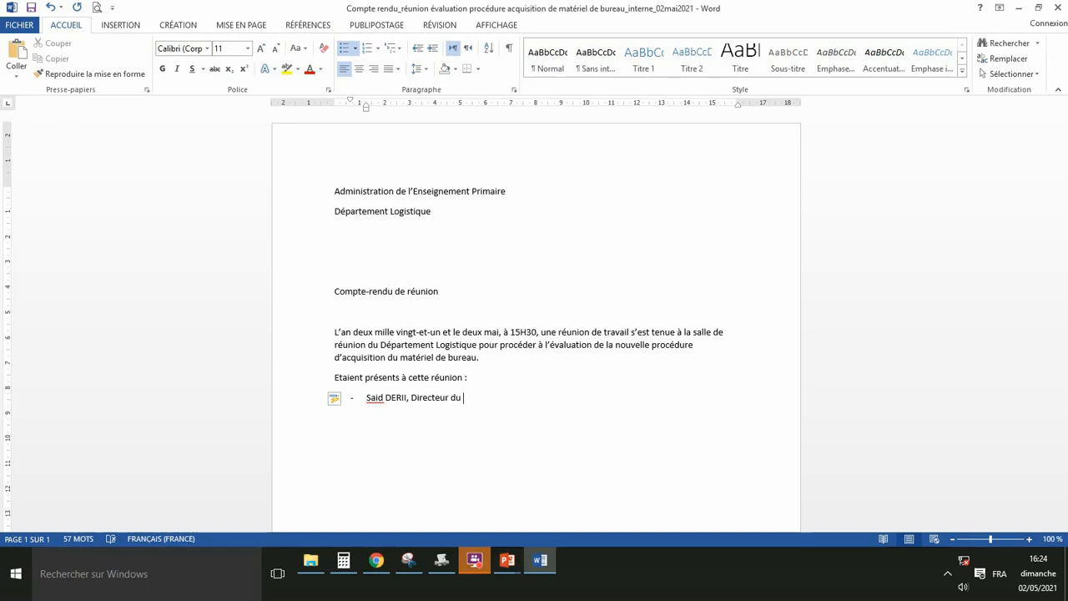
type("Département ;")
key("Return")
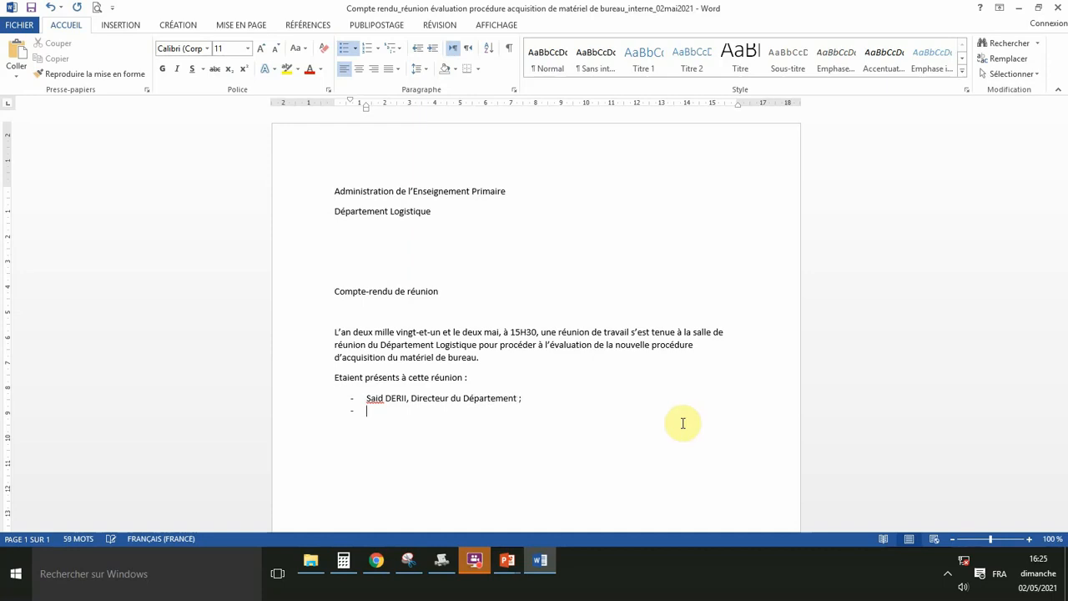
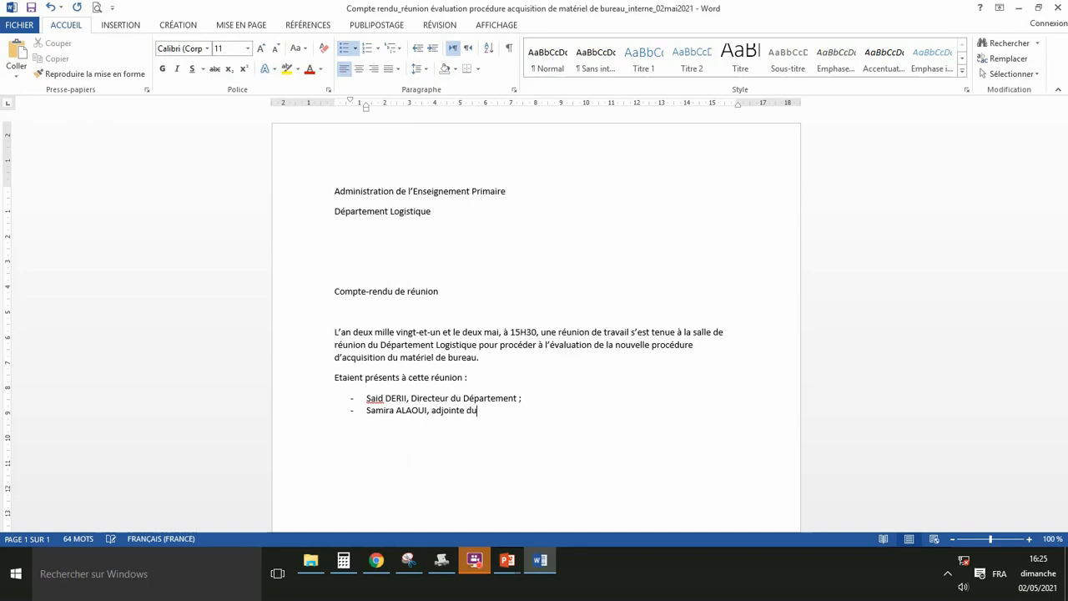
type(" Directeur")
left_click(430, 412)
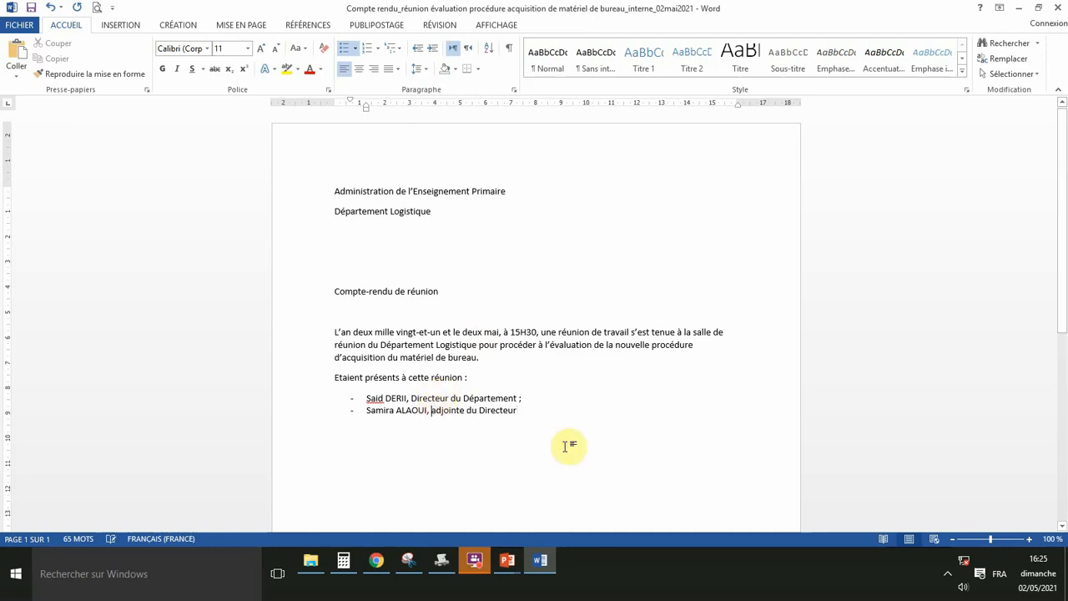
key("Delete")
type("A")
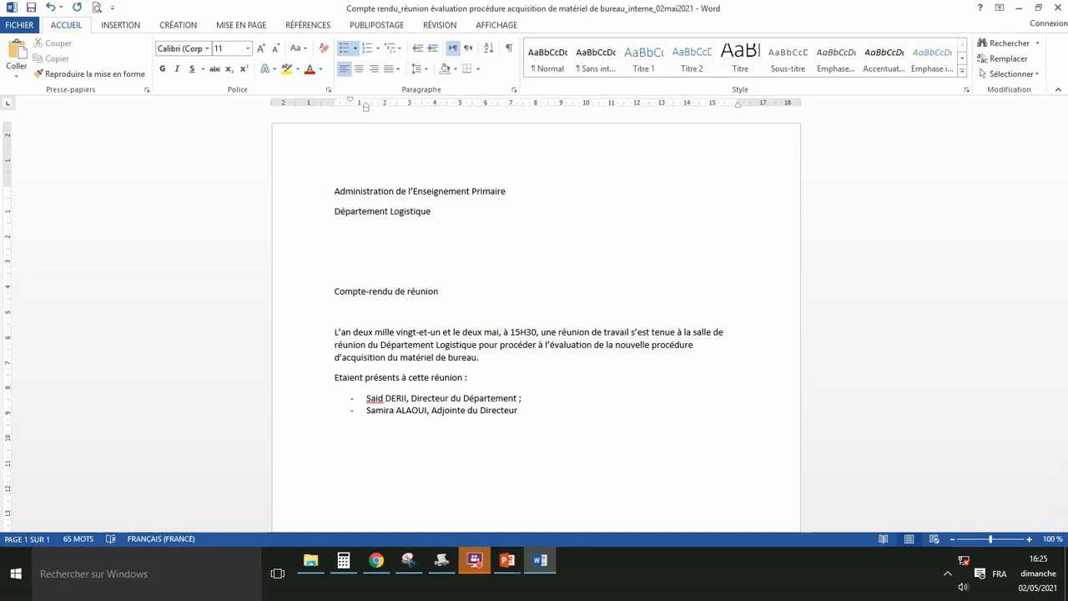
type(" ;")
Add the purchasing officer ('chargé des achats') and the department secretary ('secrétaire au Département') as attendees.
key("Return")
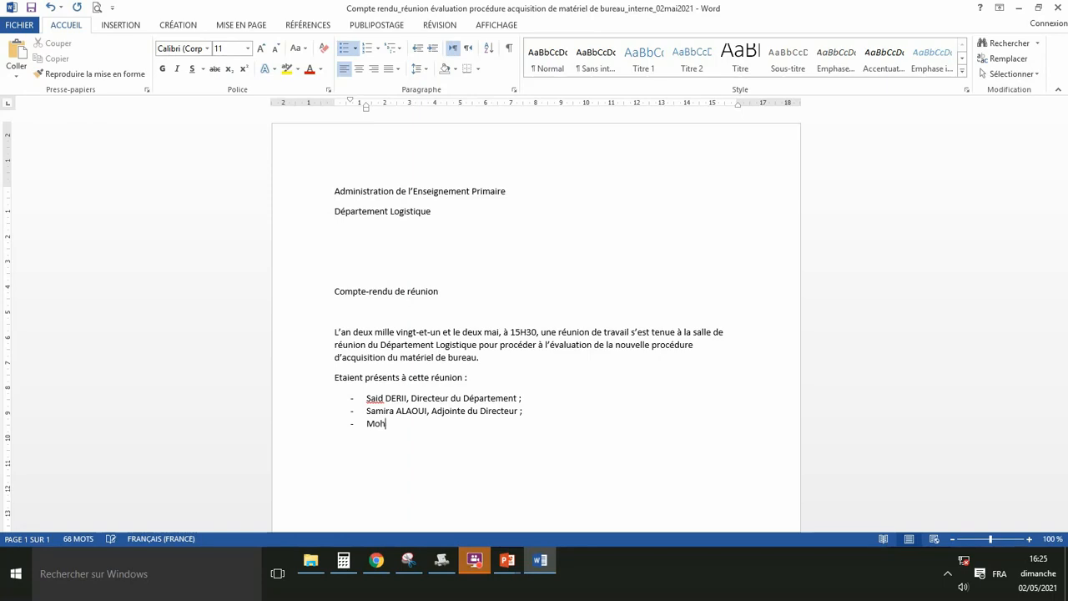
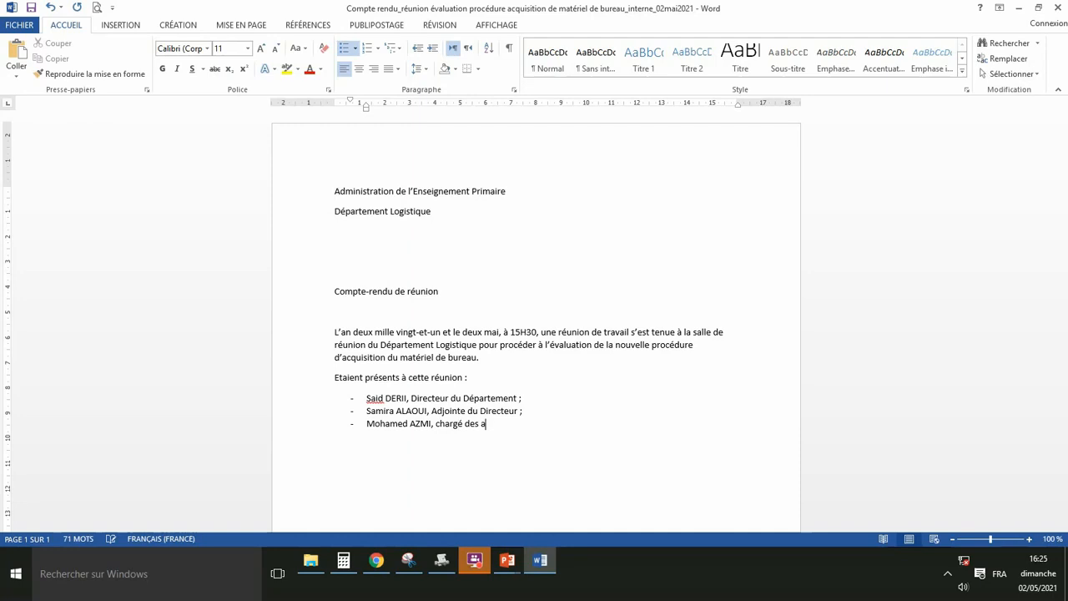
type("chats ;")
key("Return")
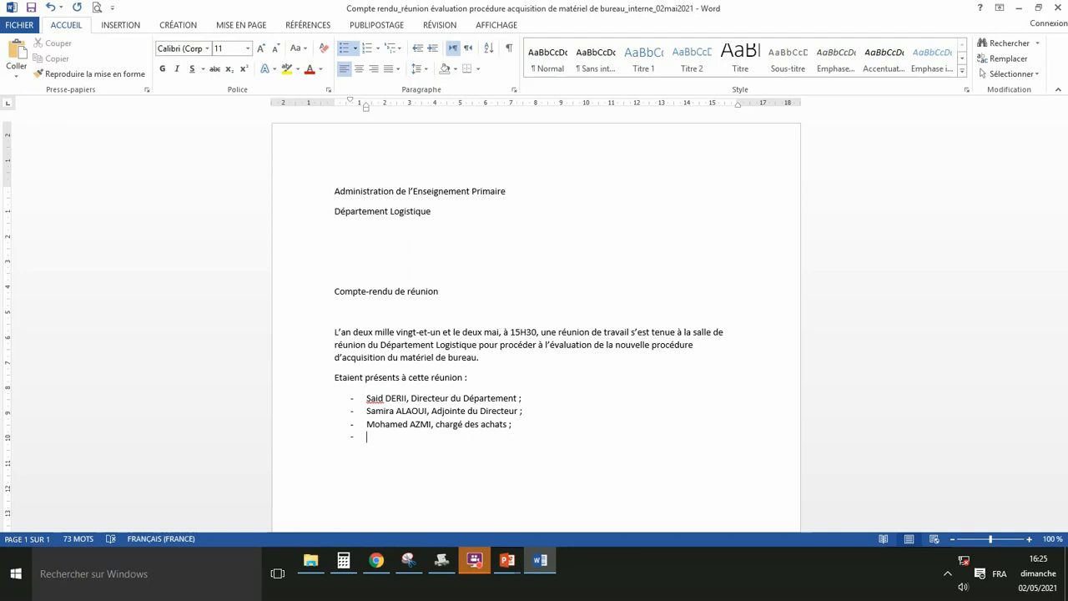
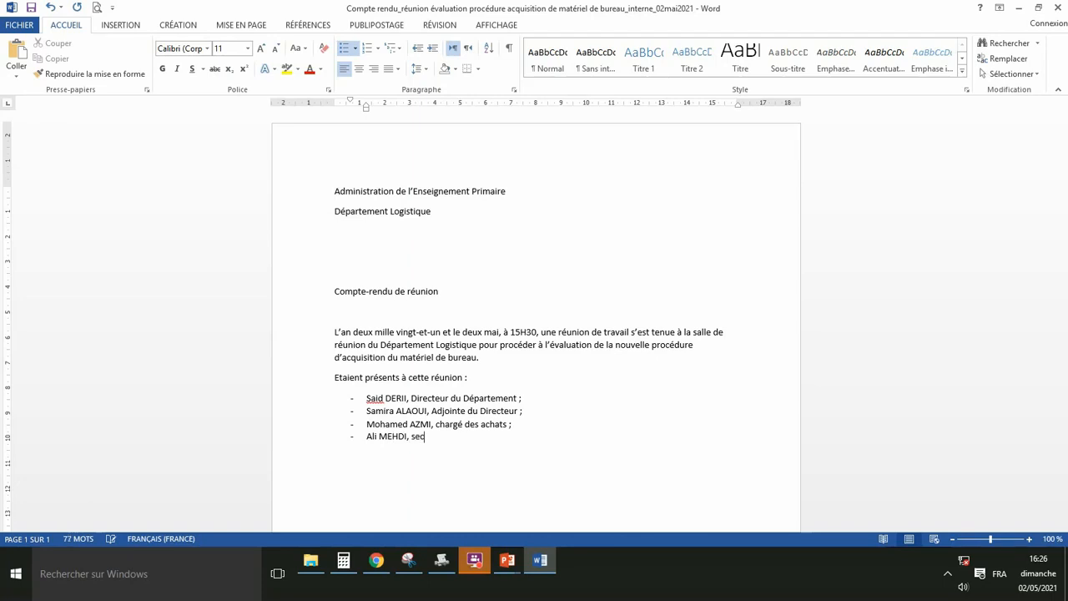
type("rétaire")
type("au Département.")
End the attendee list with a blank line at the left margin and save the report.
key("Return")
key("BackSpace")
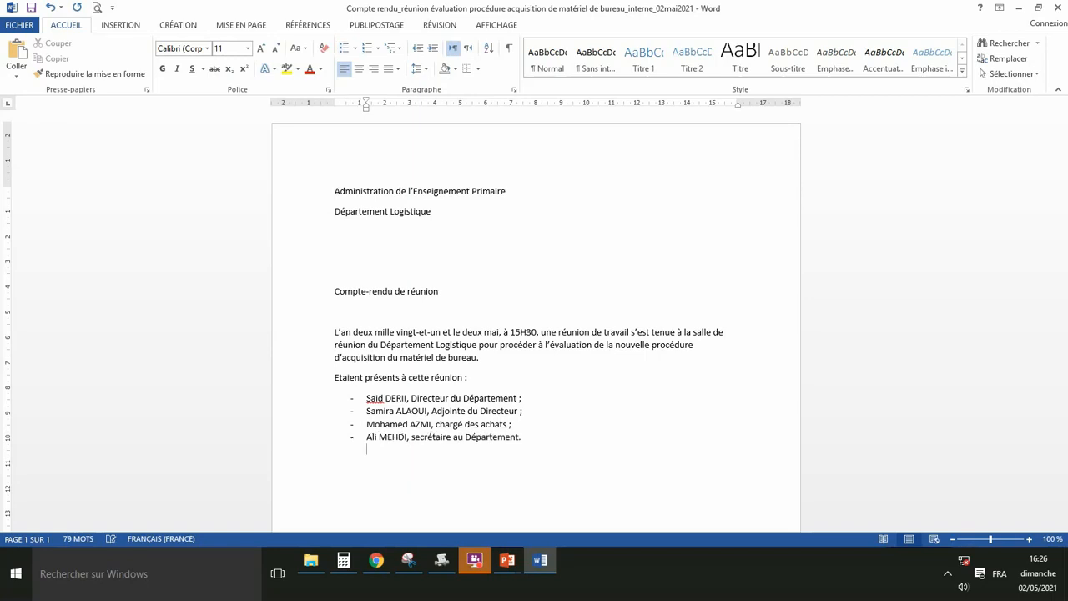
key("BackSpace")
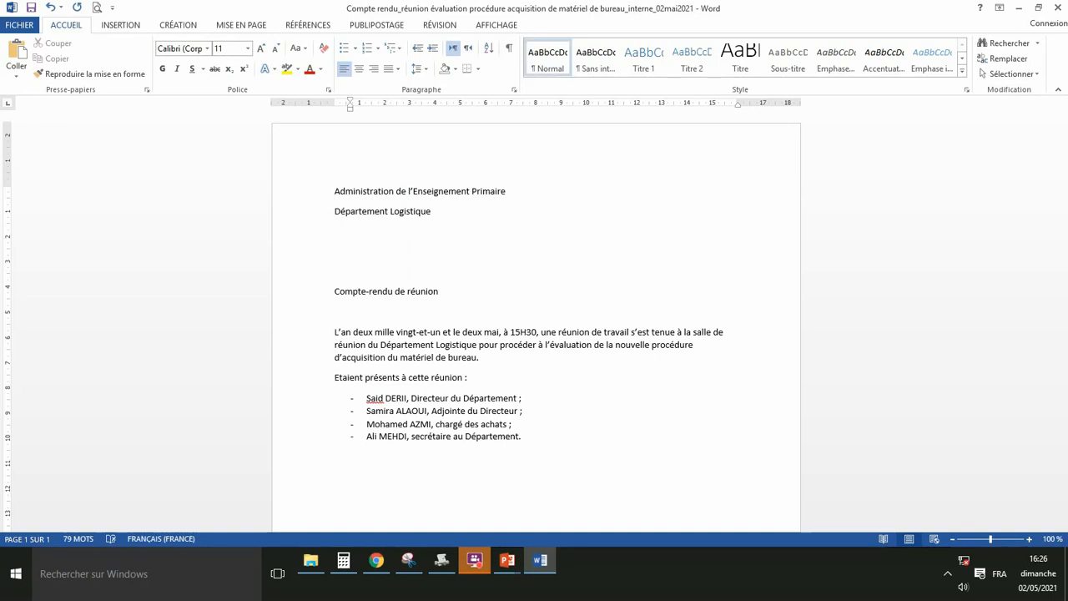
key("BackSpace")
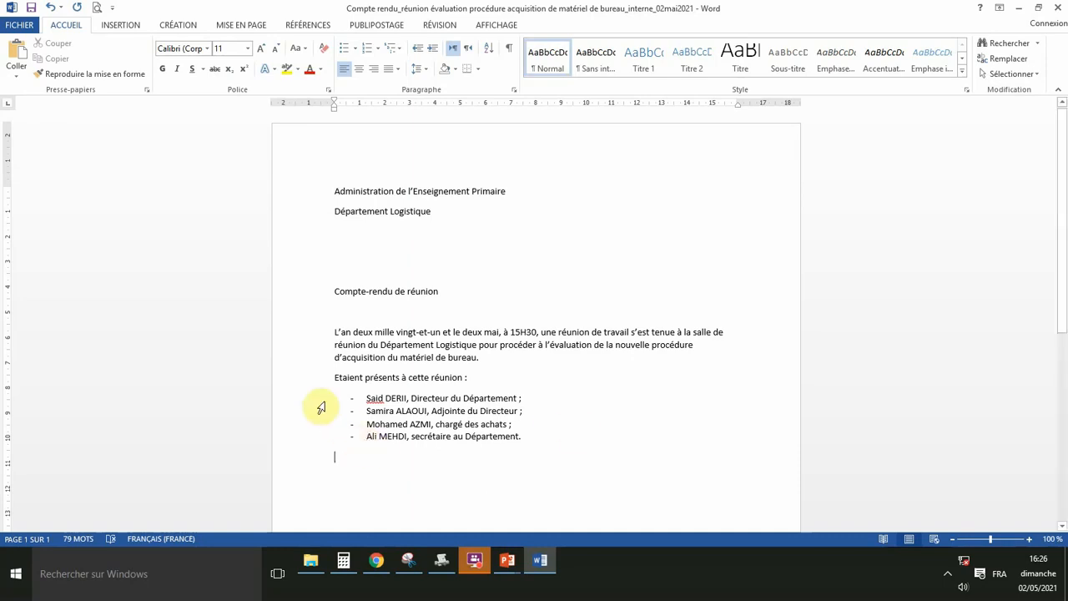
left_click(31, 10)
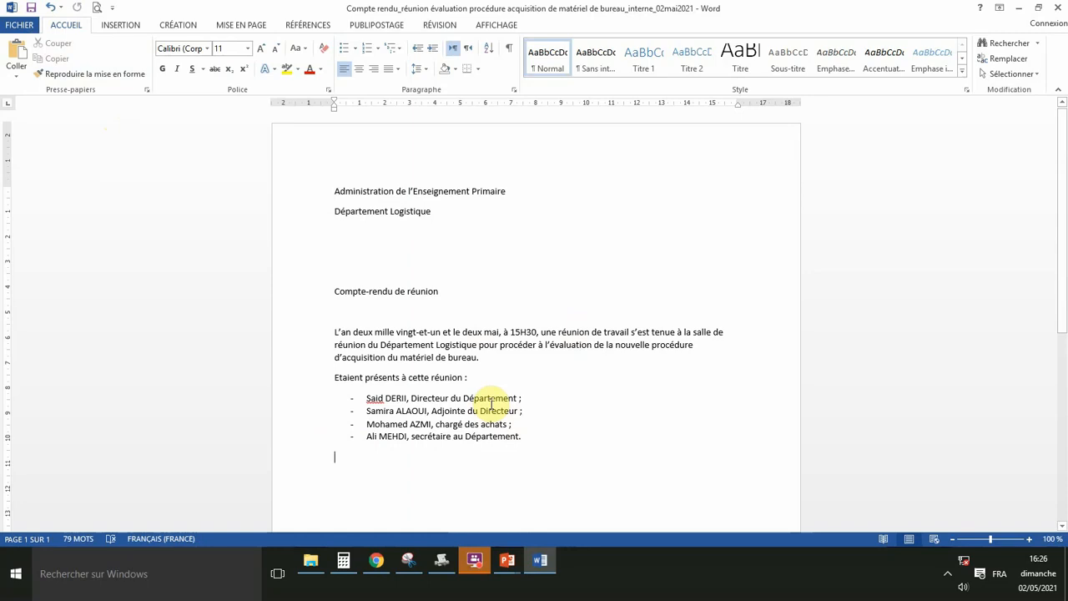
scroll(488, 404, "down", 1)
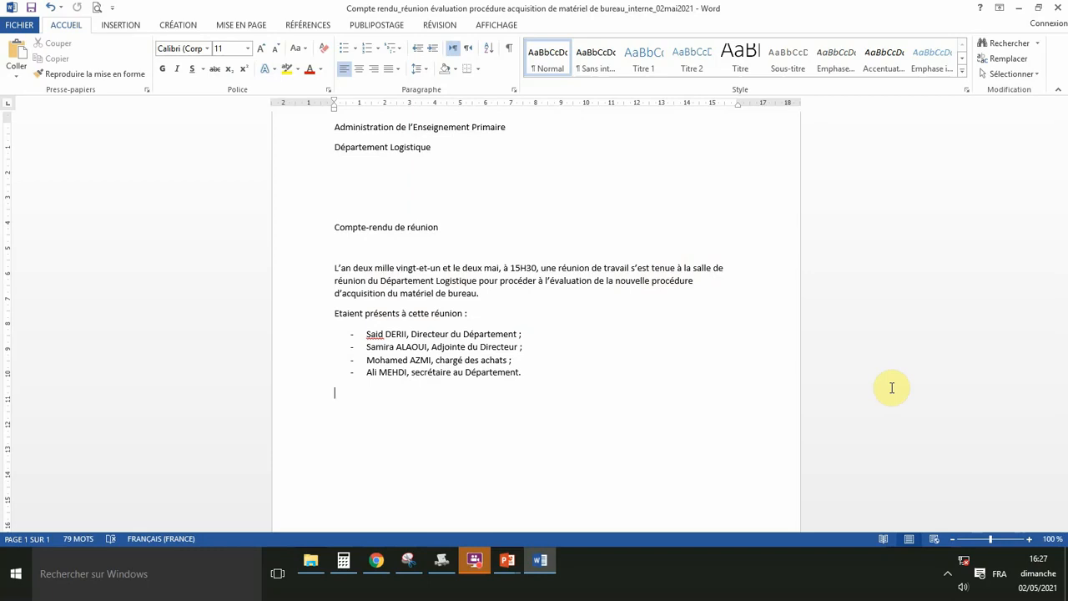
Write the paragraph on the Chargé des Achats' exposé of office-equipment purchases, then begin 'L'adjointe du Directeur a'.
type("Apr")
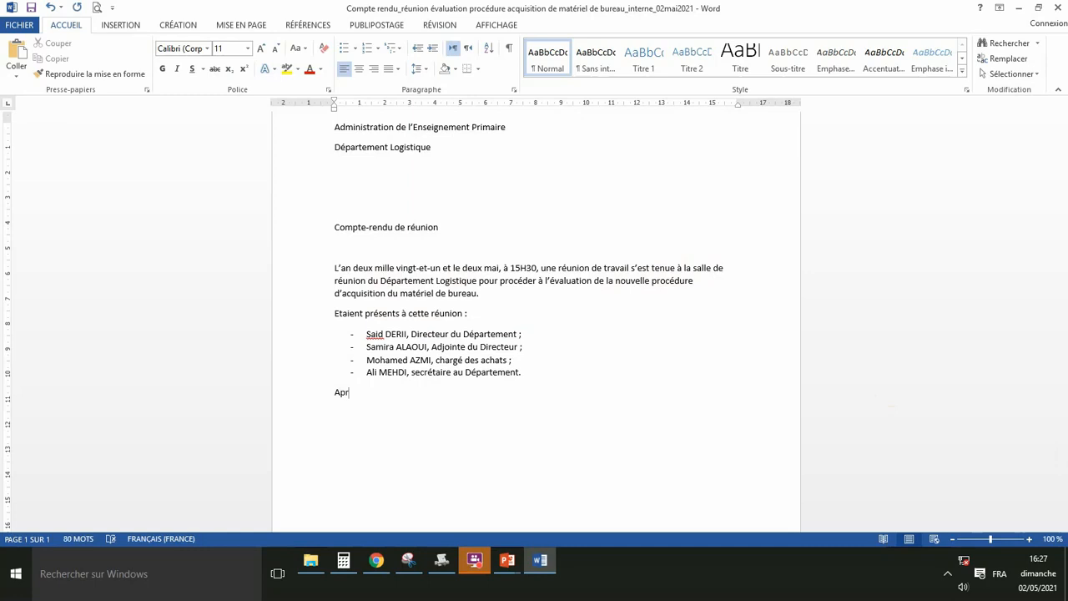
type("ès le mot d'ouverture du Directeur du D")
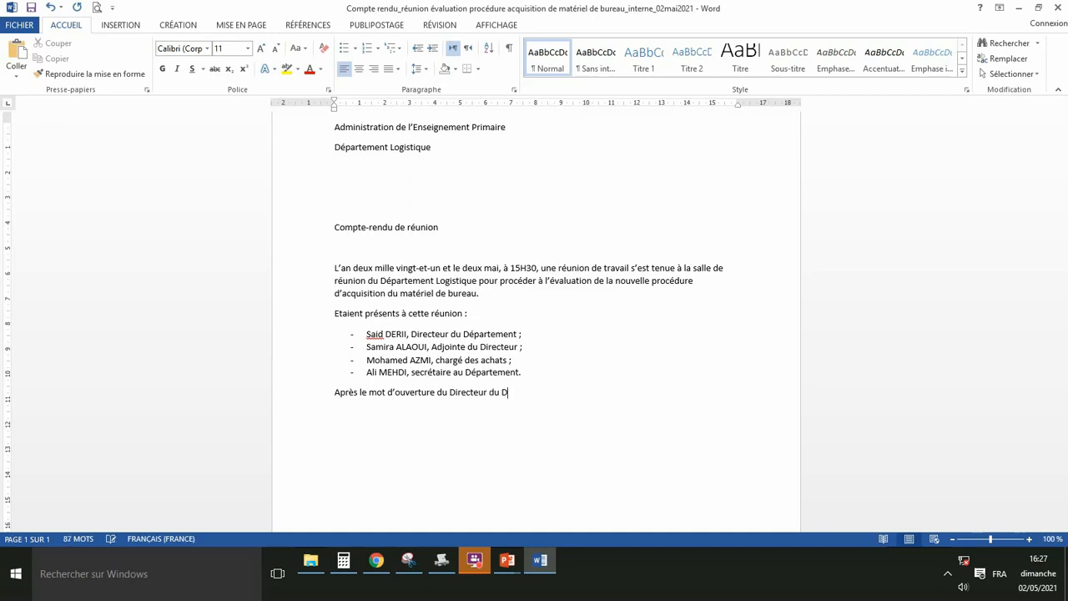
type("épartement, le Chargé des Ac")
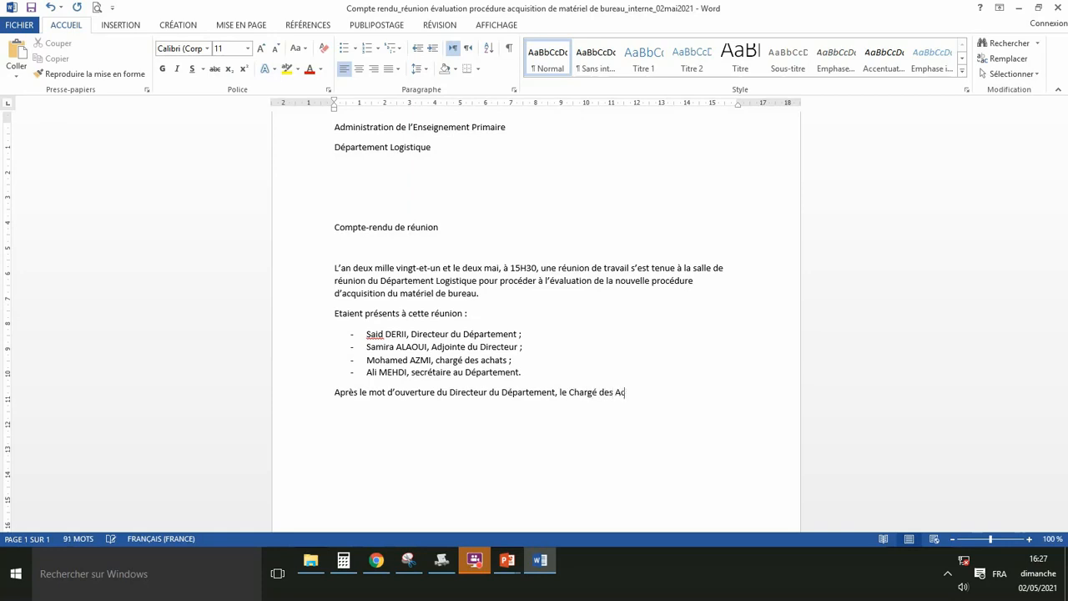
type("hats a présenté unexposé conce")
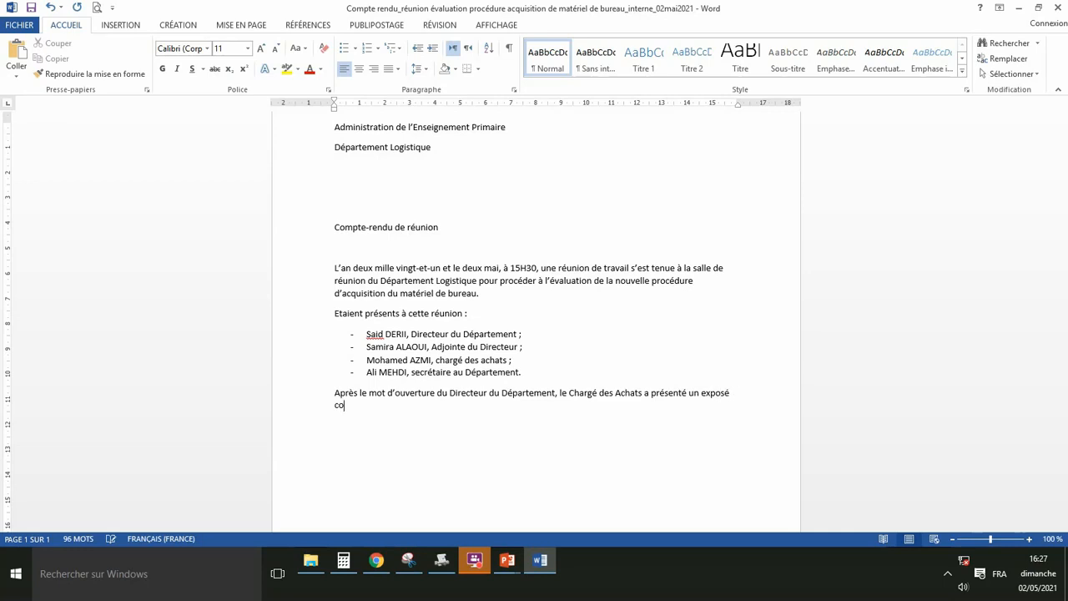
type("rna")
type("nt")
type(" l'é")
type("tat de")
type("s lieu")
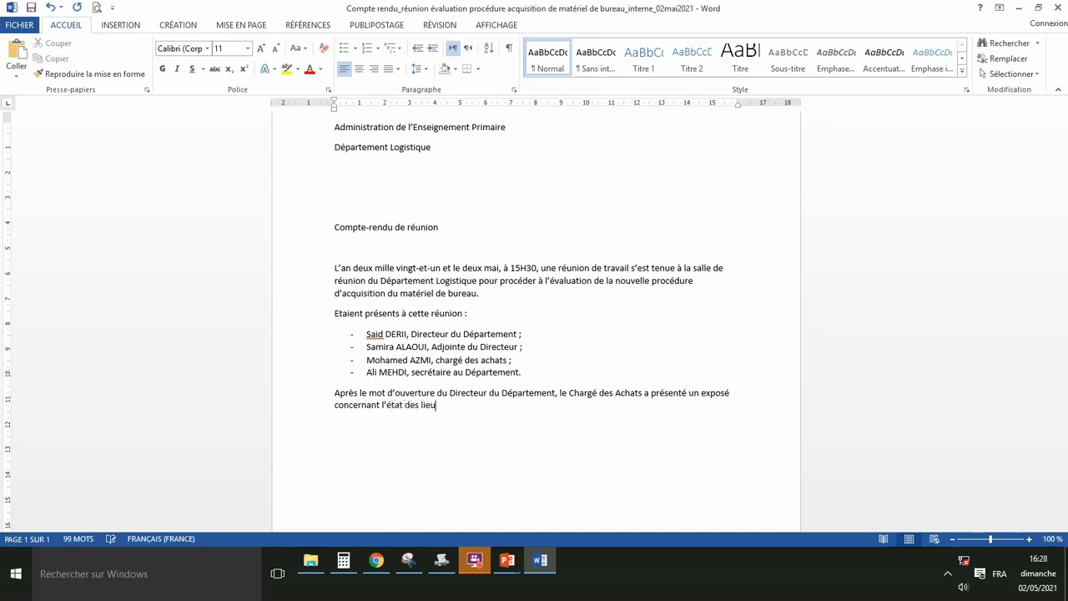
type("x des a")
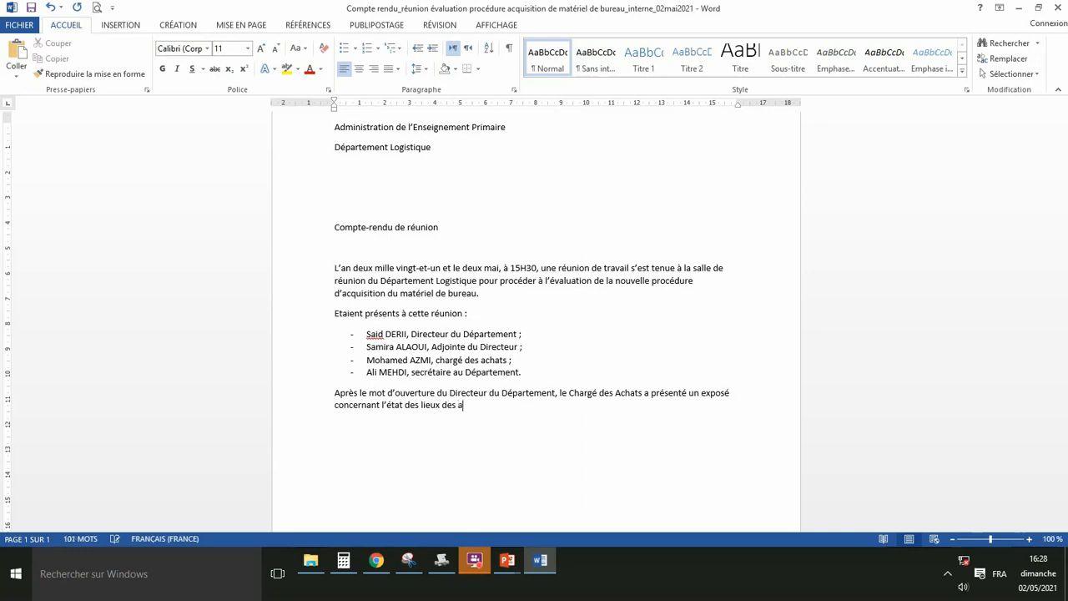
type("chats du matériel de bur")
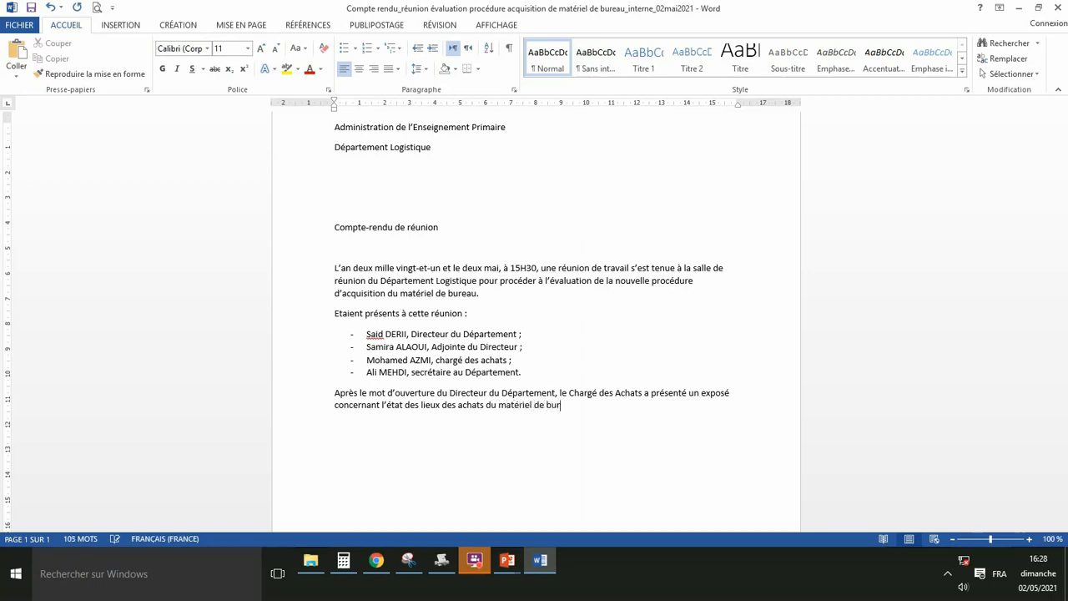
type("eau")
type(".")
type("L'ad")
type("jointe ")
type("du D")
type("irecteur")
type(" a")
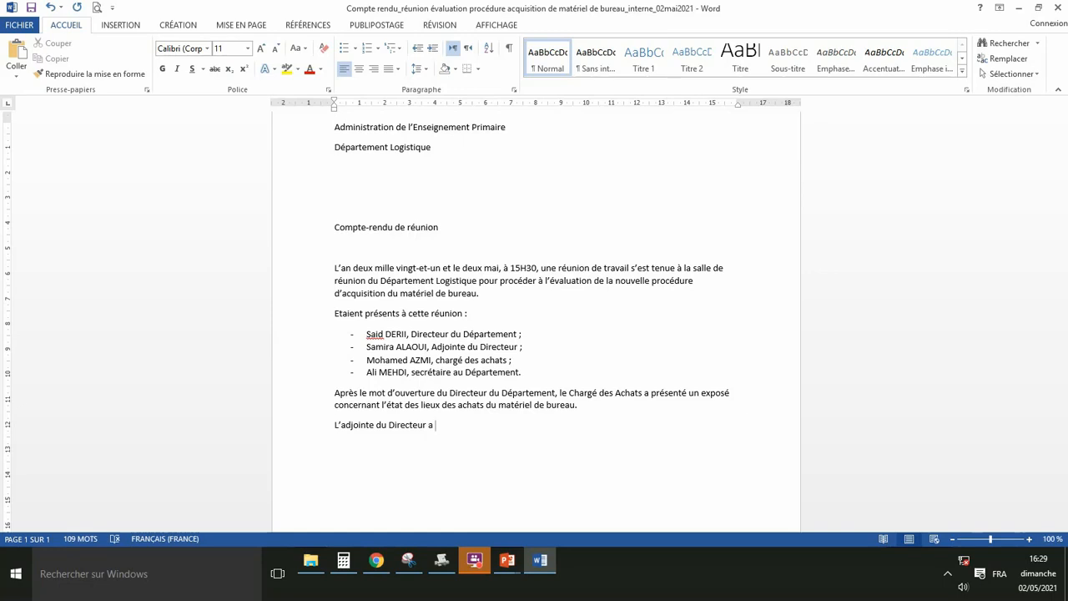
Continue with the deputy detailing the current purchasing procedure and comparing it with the old one.
type("énuméré les étapes en dé")
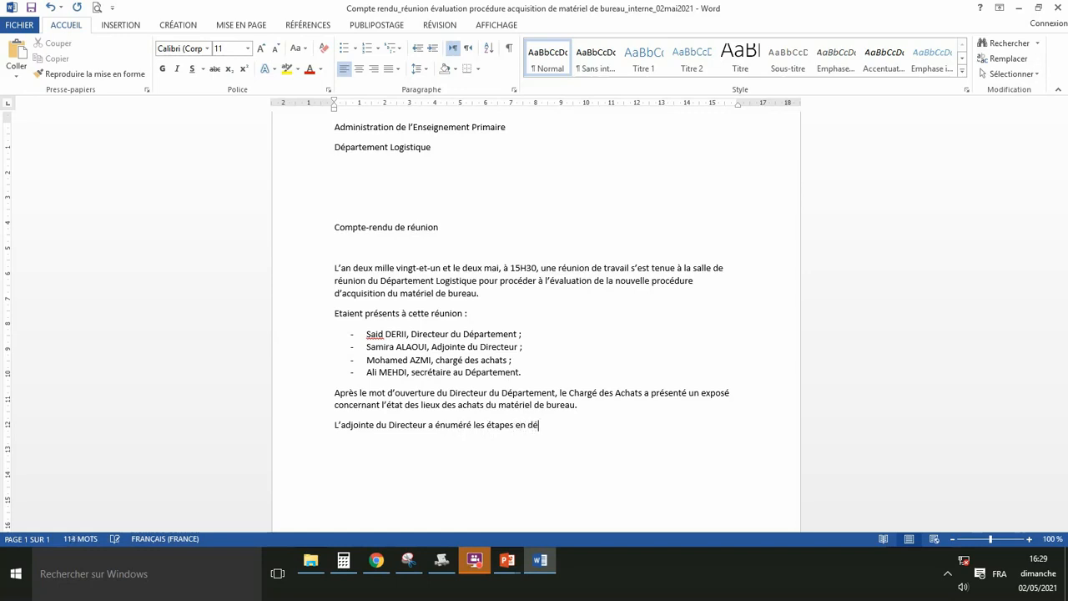
type("tail de la procédure actue")
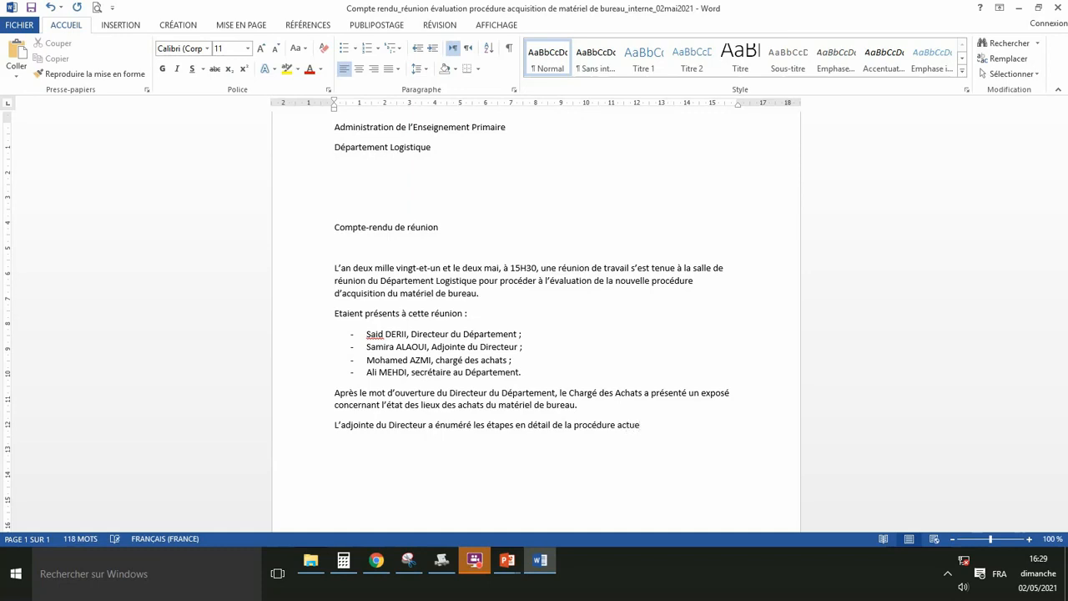
type("lle d'achat et l'a comparé")
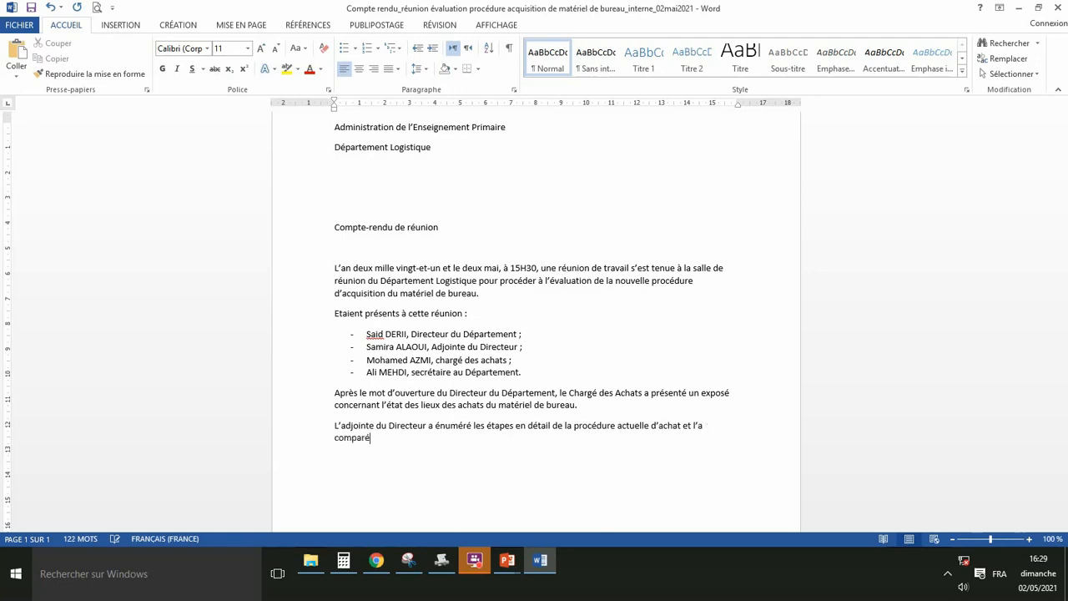
type(" a")
type("vec l'")
type("ancie")
type("nne pr")
type("océdu")
type("re")
type("après")
type(" di")
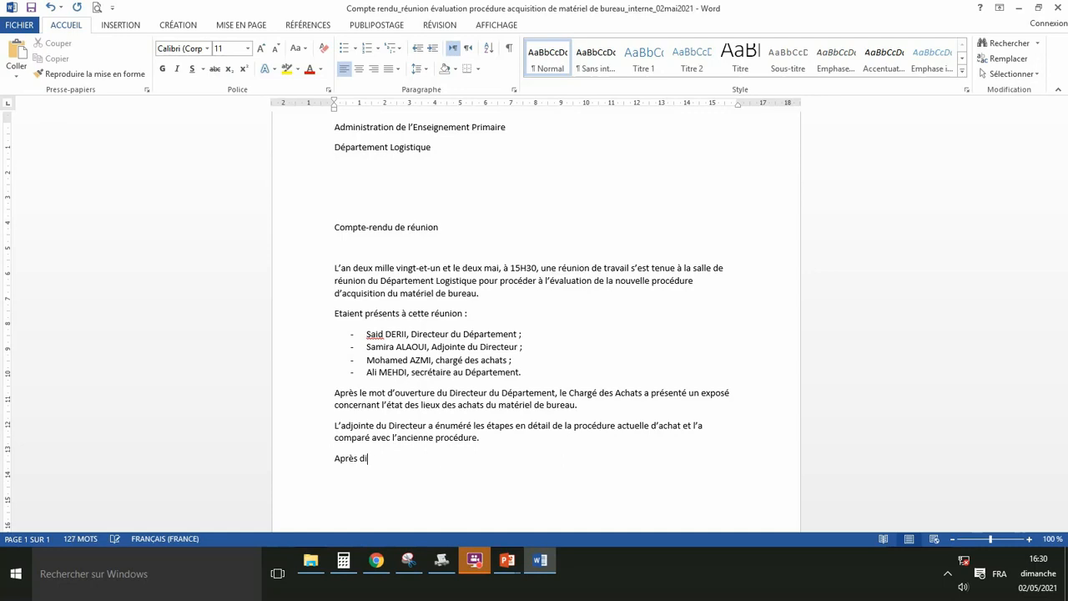
type("scussion, ")
type("les m")
type("em")
Fix the typo and write 'les assistants ont proposé ce qui suit :' with 'mise à jour de la nouvelle procédure'.
key("BackSpace")
key("BackSpace")
key("BackSpace")
key("BackSpace")
type("assistants ont p")
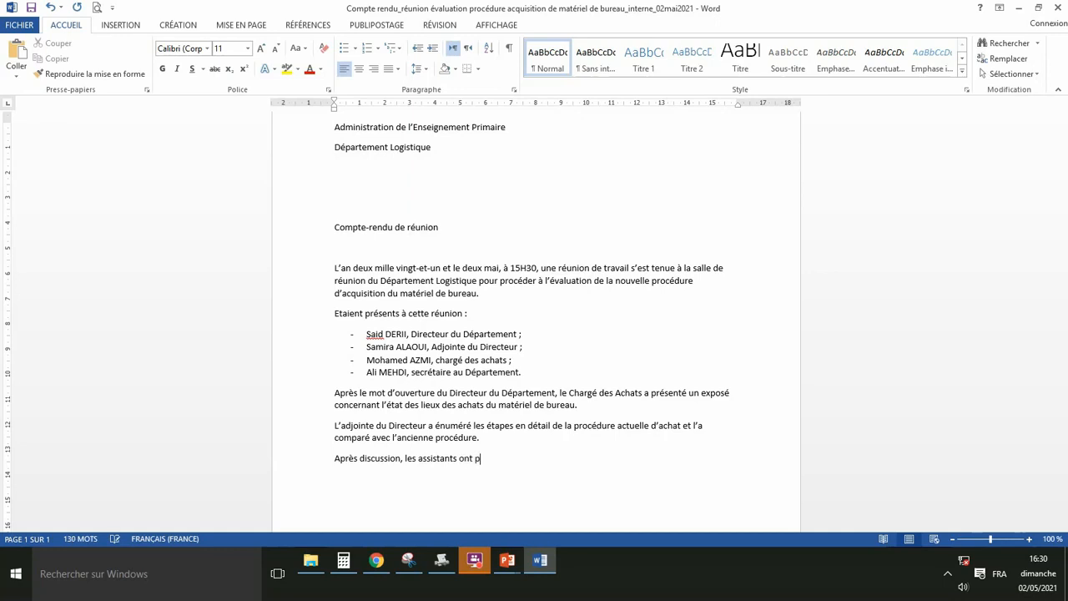
type("roposé")
type(" ce q")
type("ui suit")
type(" :")
type("- ")
type("m")
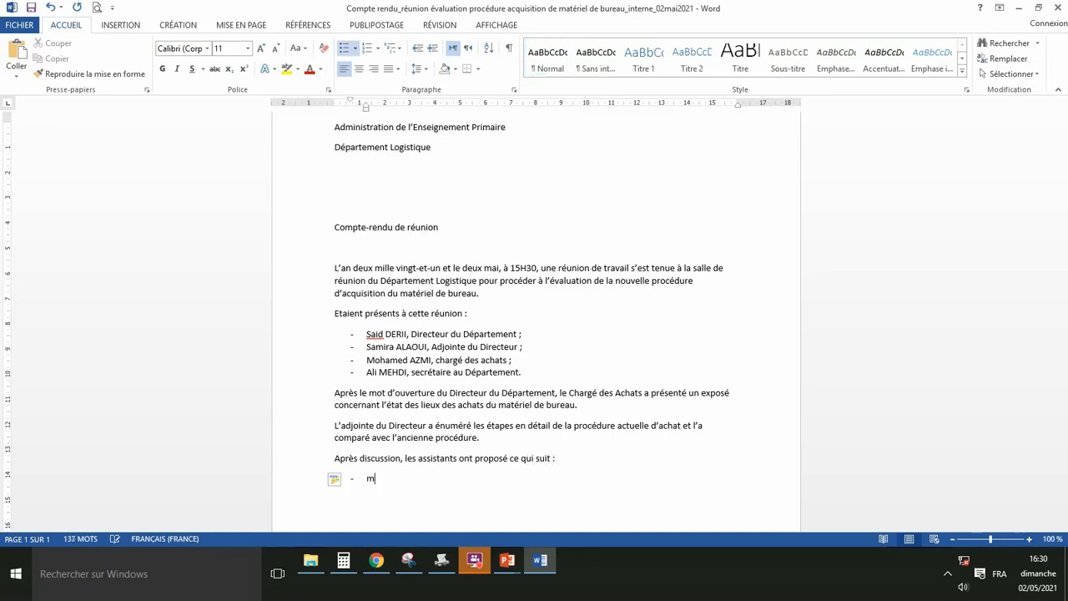
type("ise à jour de la nouvelle")
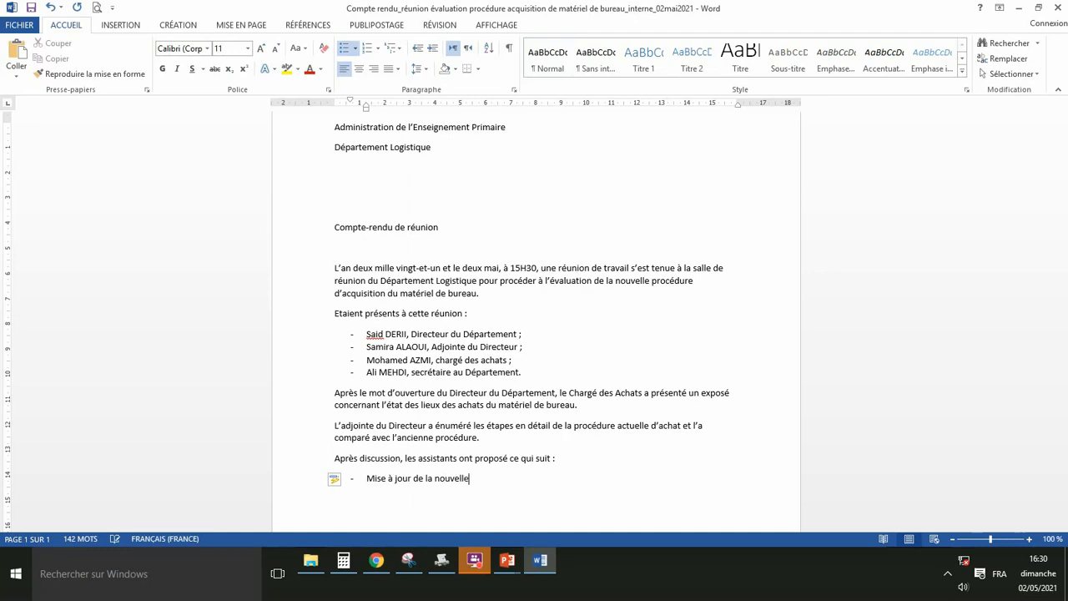
type(" procédure")
Finish the proposals: update the purchasing procedure; apply the old one 'jusqu'à mise à jour définitive'.
type("d'achat ;")
key("Return")
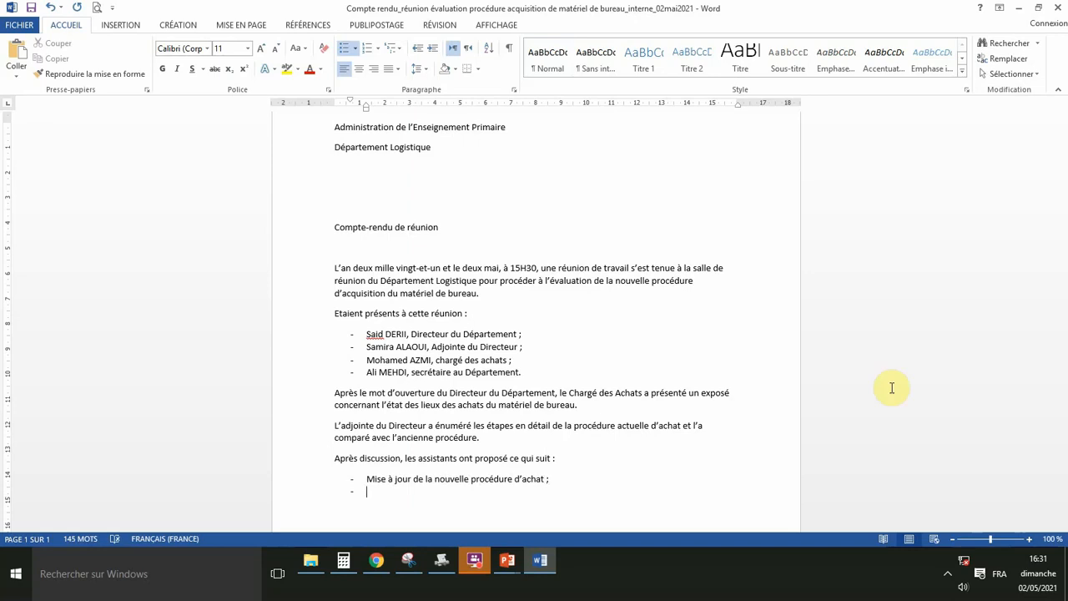
type("ap")
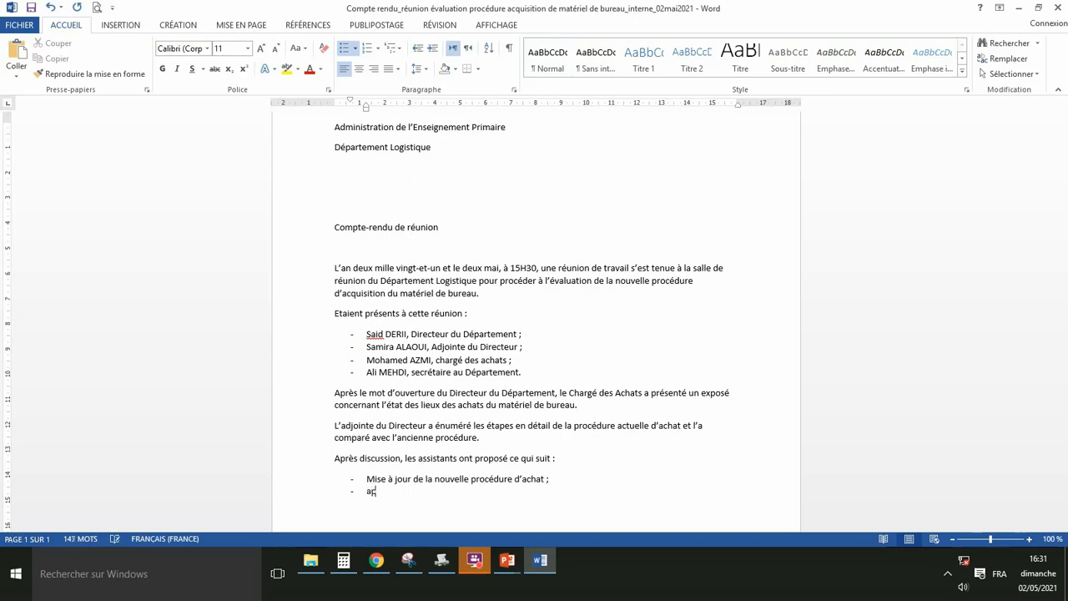
type("plication de")
type(" l'anc")
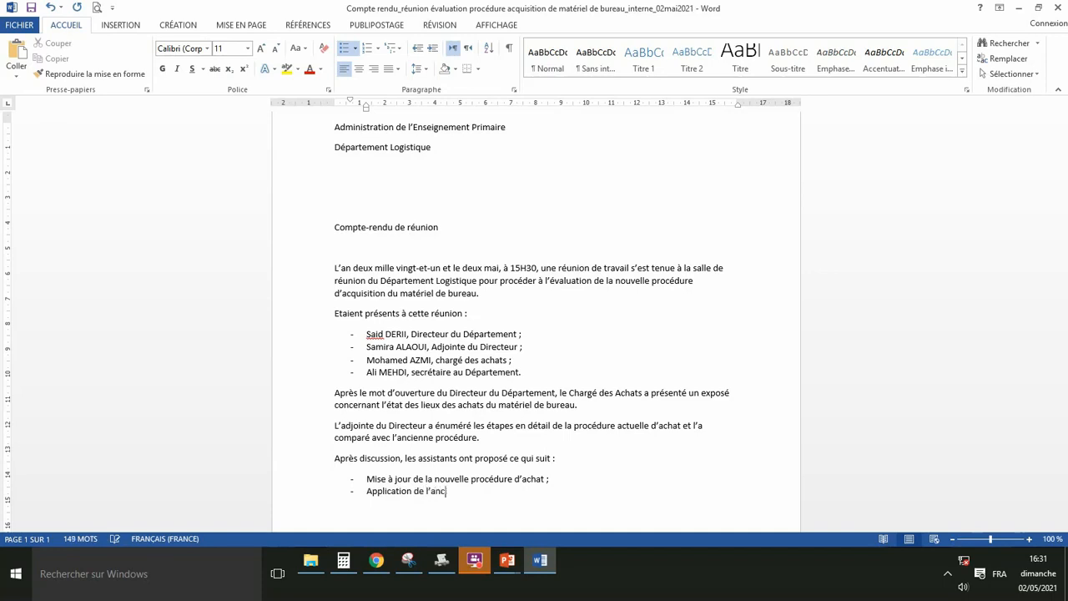
type("ienne")
type(" procéd")
type("ure ;")
type("us")
type("qu'a")
key("BackSpace")
type("à mise ")
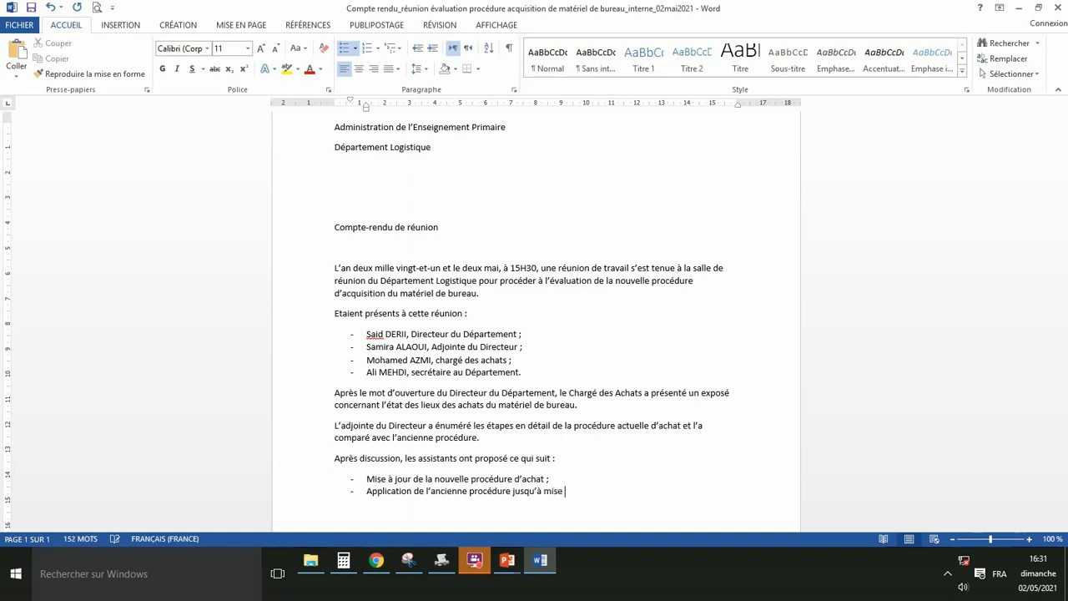
type("à jour définitive de la nouvelle procédure.")
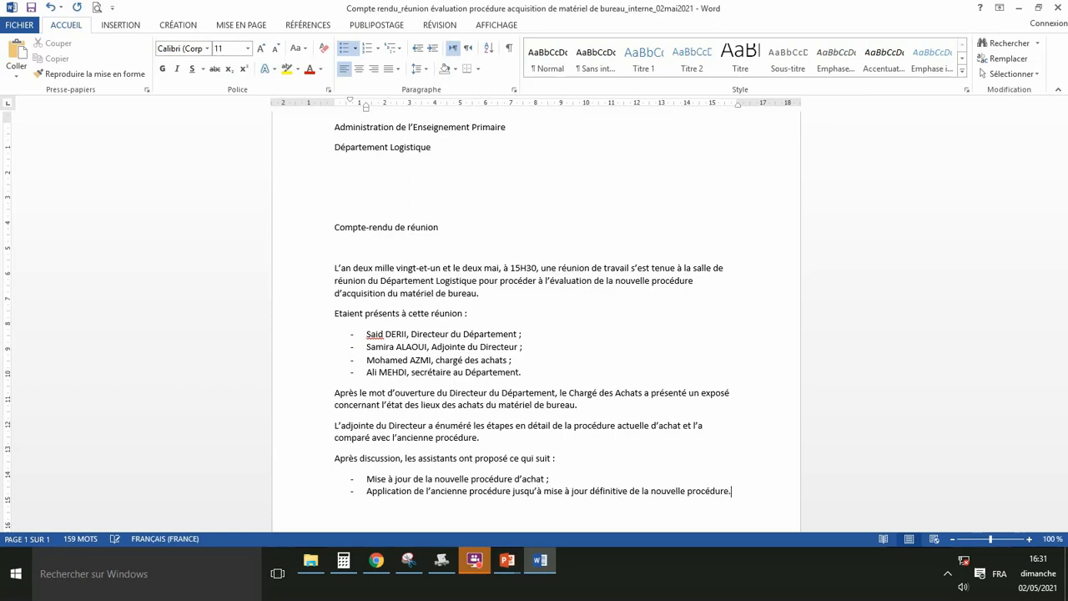
key("Return")
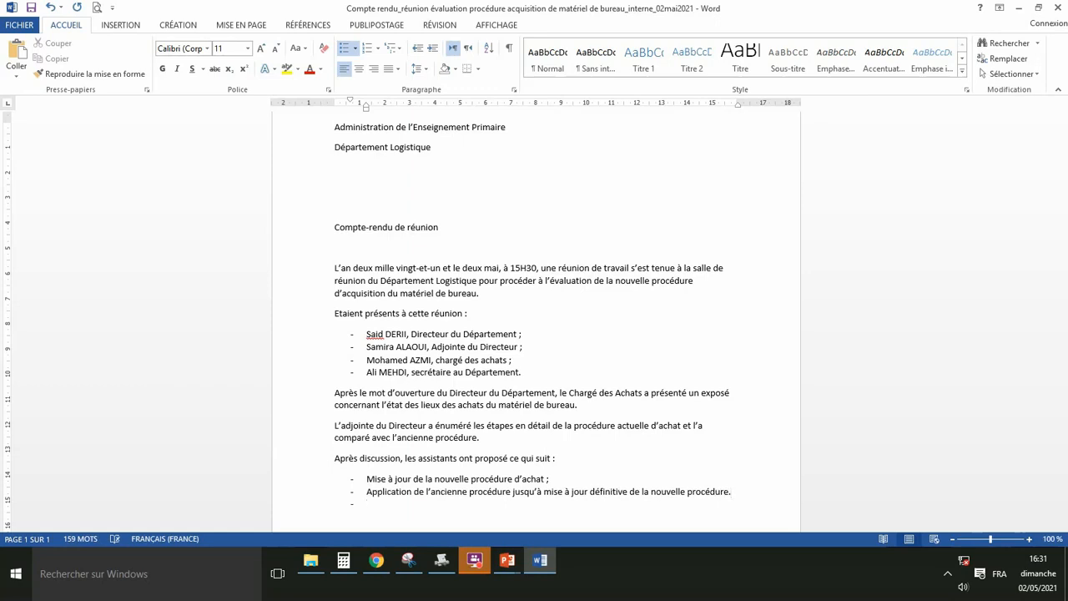
End the proposals list and add the signature line 'Le Rapporteur,' after a blank line.
key("BackSpace")
key("BackSpace")
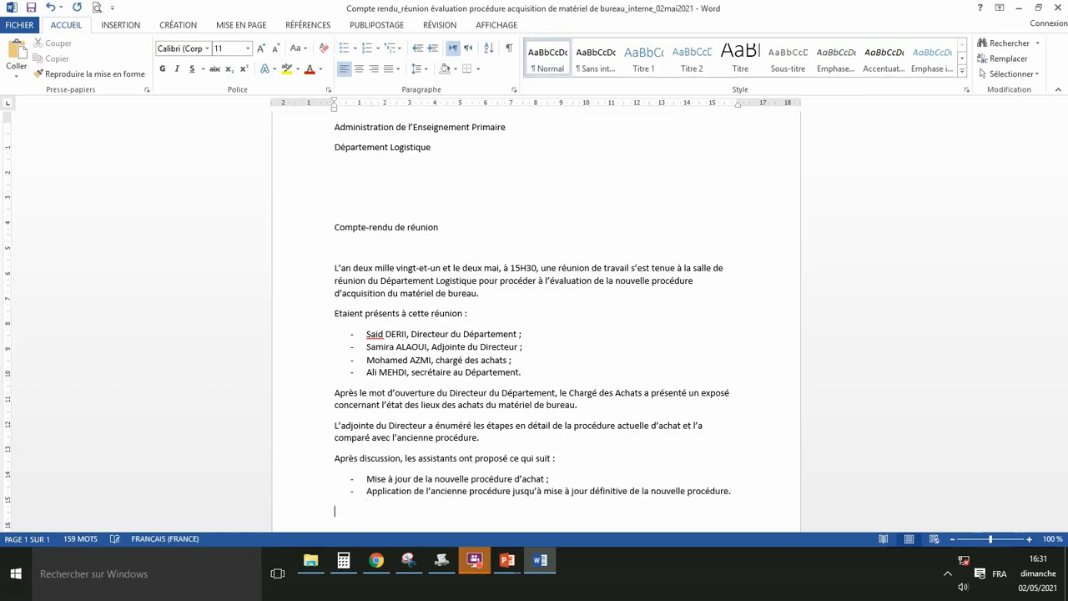
key("Return")
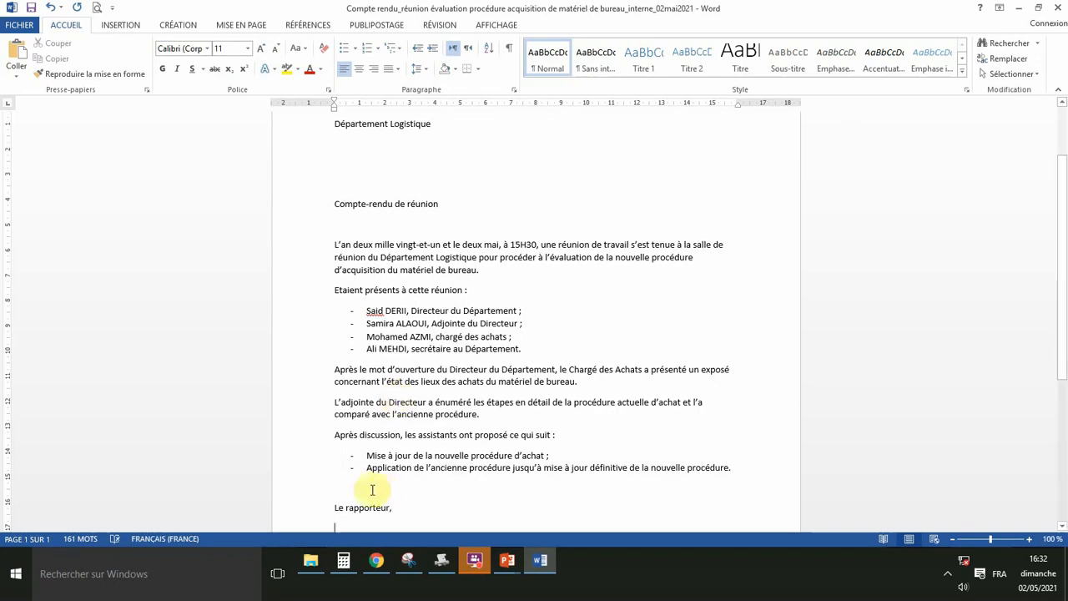
left_click(350, 508)
key("BackSpace")
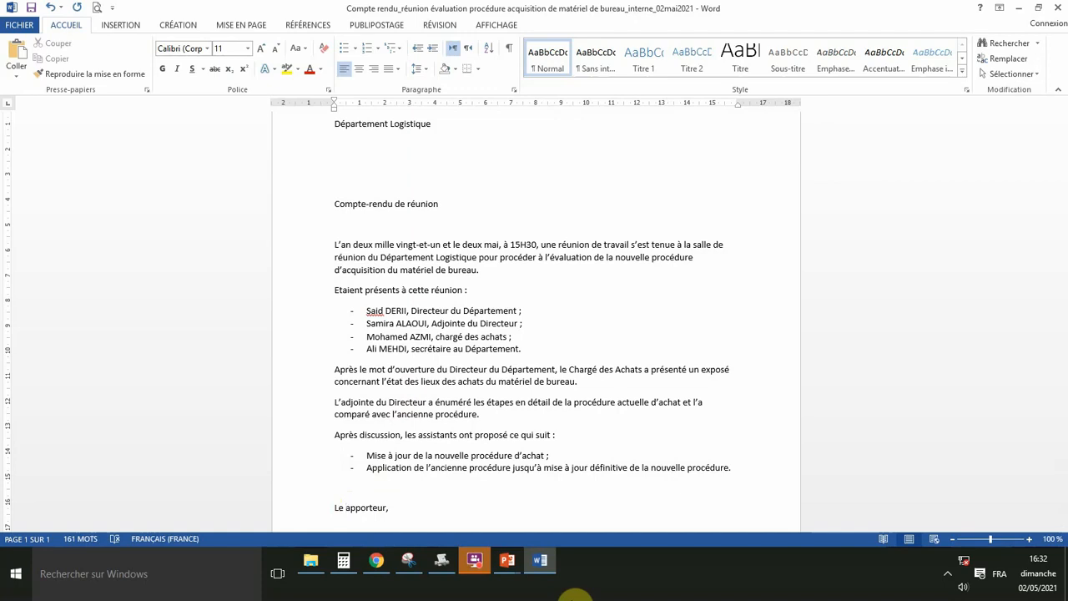
type("R")
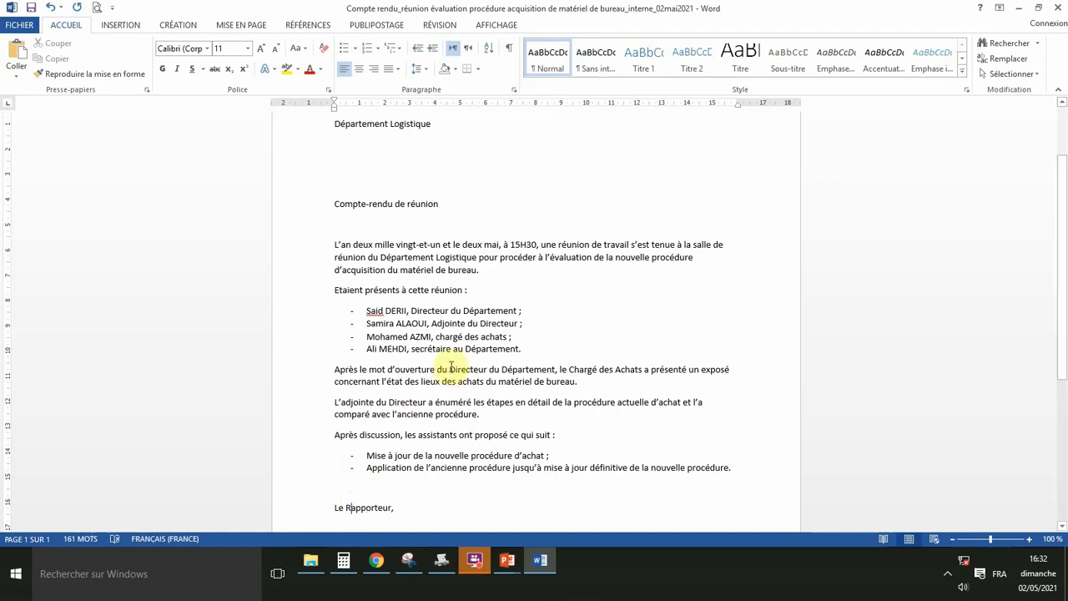
Insert a 'p' just before the colon of the attendees line.
left_click(435, 337)
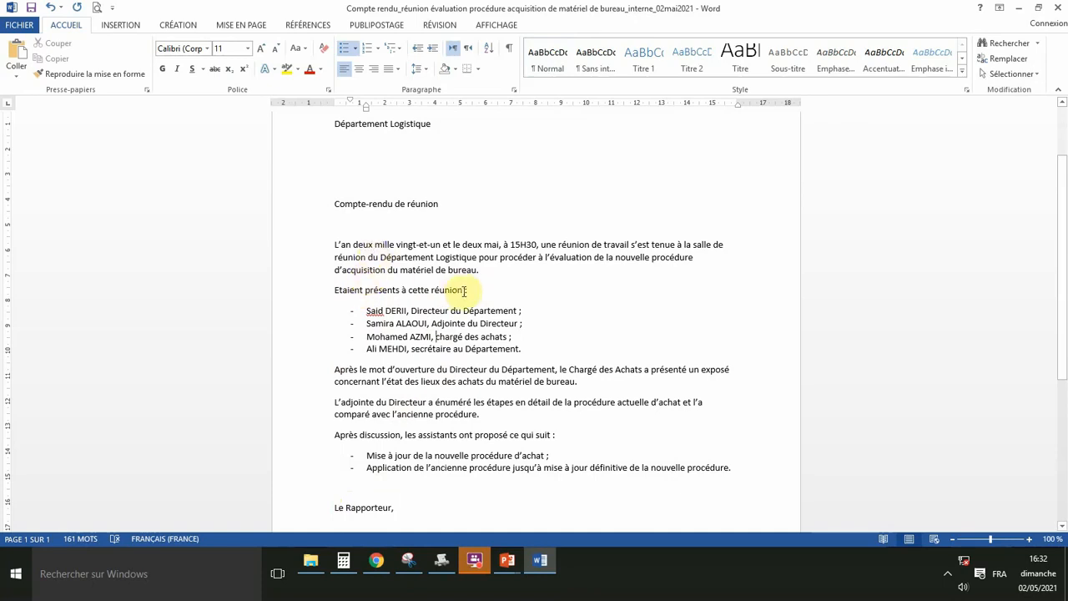
left_click(462, 290)
type("p")
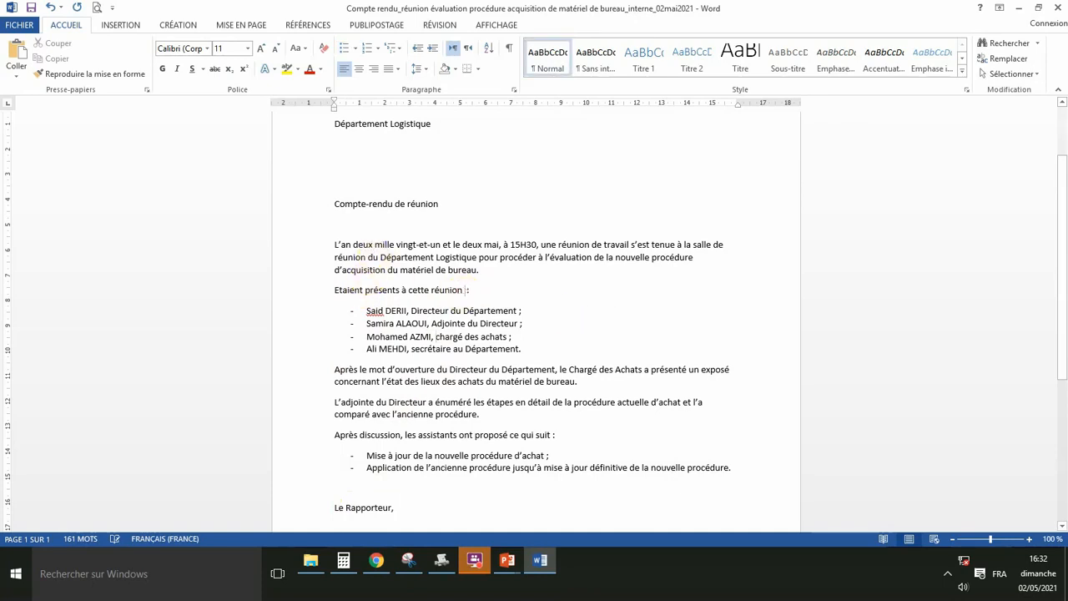
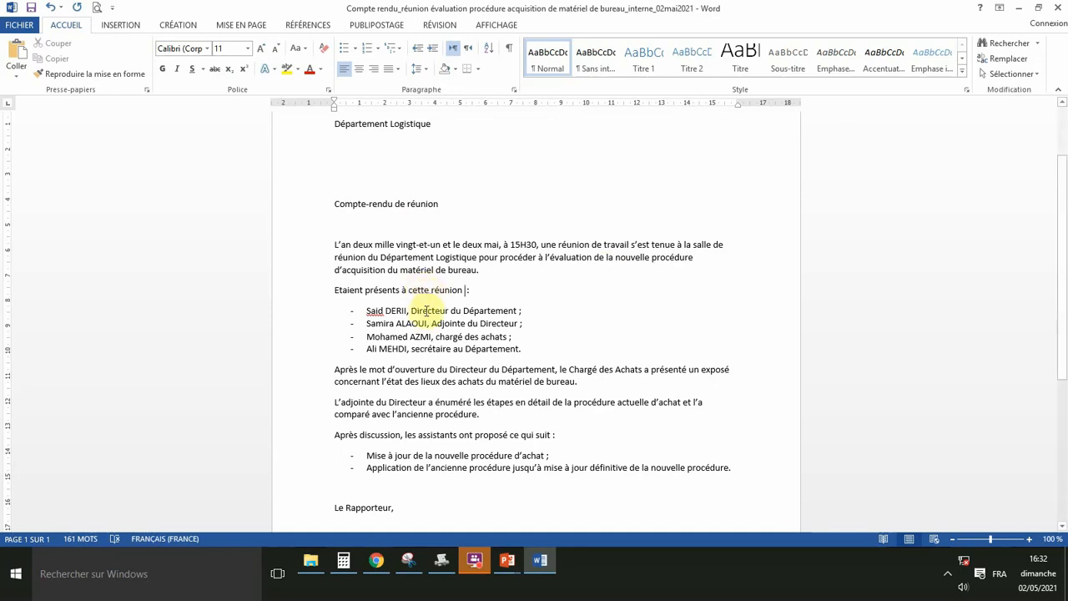
Format both header lines as bold, underlined 12 pt text.
scroll(418, 305, "down", 1)
scroll(419, 306, "down", 3)
scroll(417, 305, "up", 5)
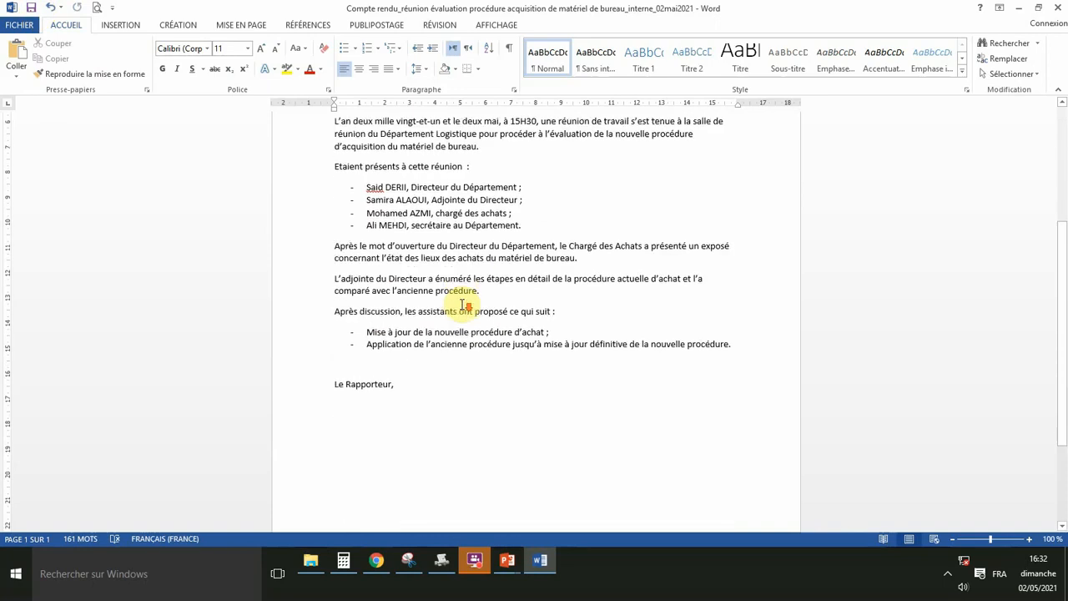
scroll(467, 325, "down", 3)
scroll(472, 324, "down", 3)
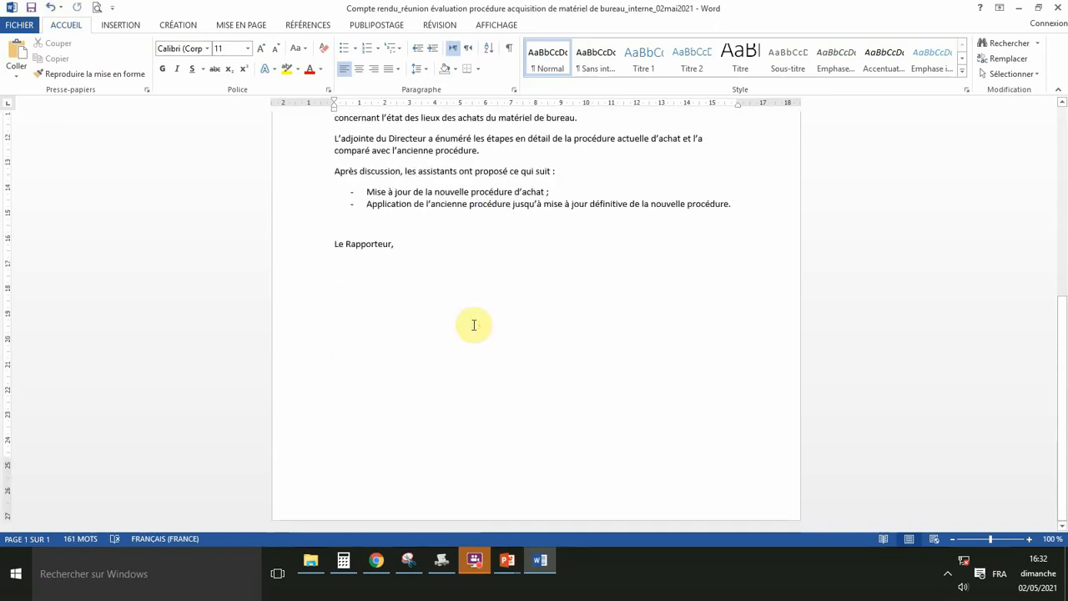
scroll(473, 324, "up", 2)
scroll(474, 324, "up", 3)
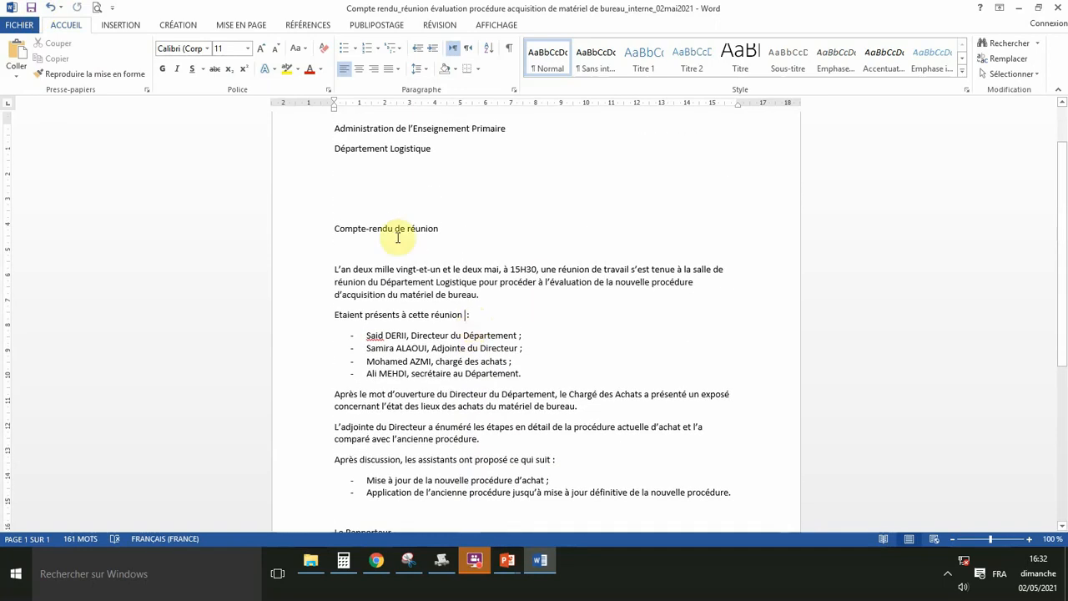
scroll(397, 238, "up", 1)
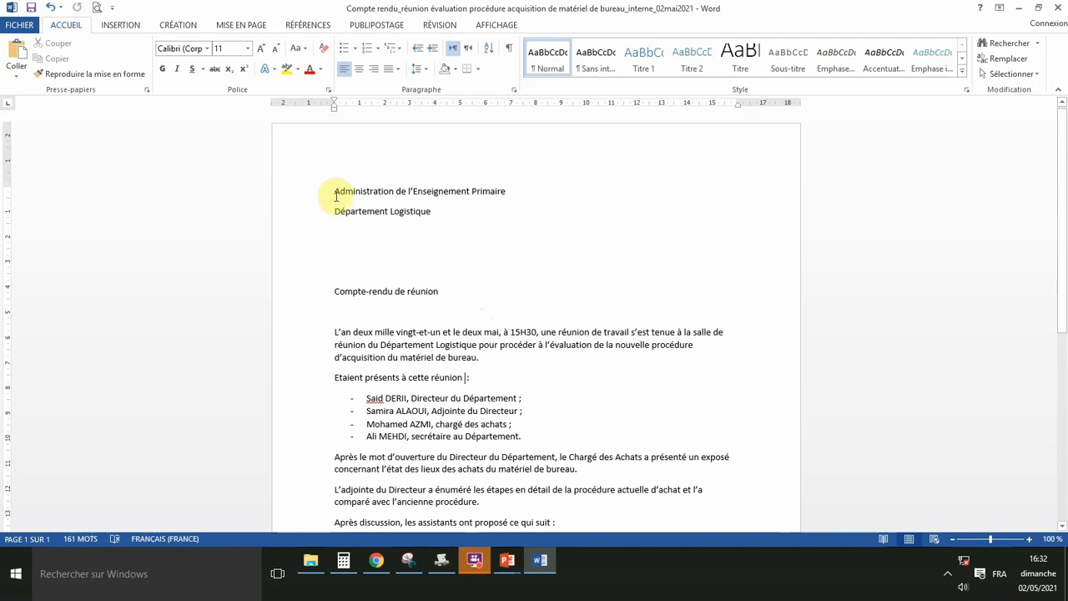
left_click_drag(336, 196, 505, 211)
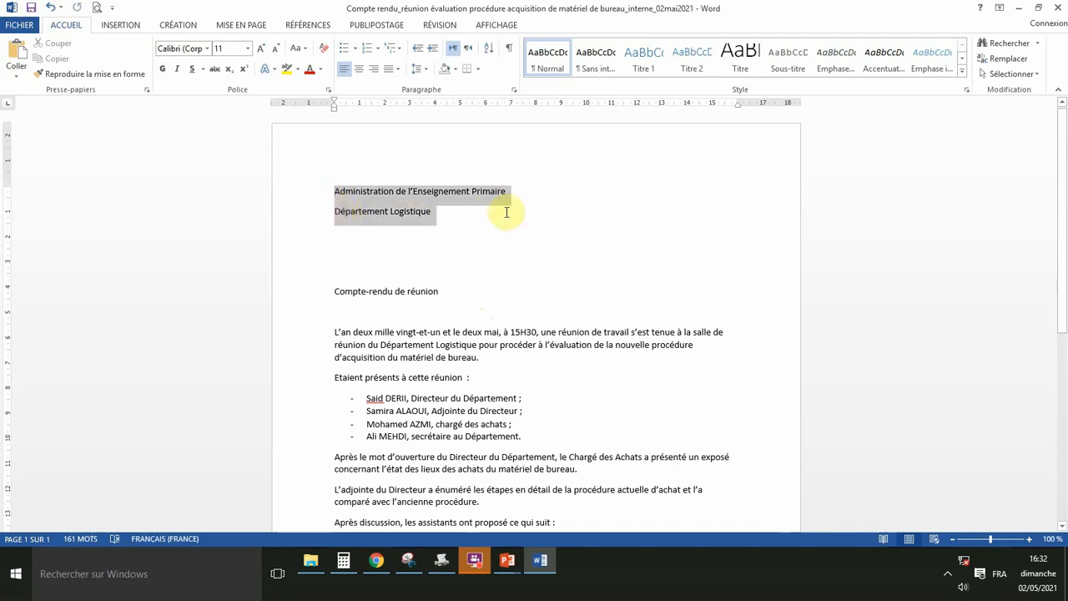
left_click(514, 189)
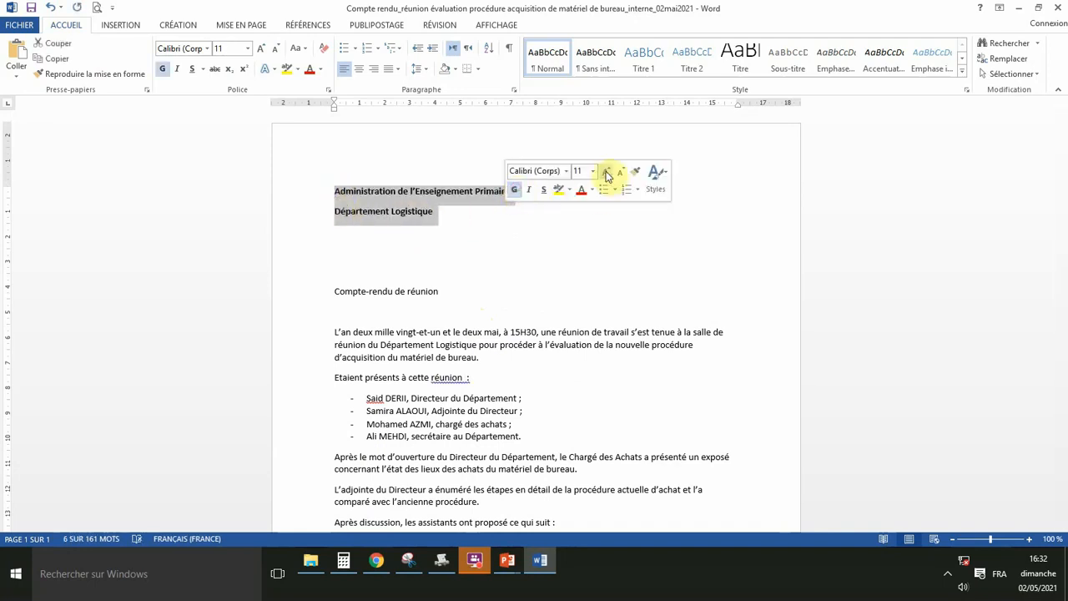
left_click(607, 172)
left_click(544, 190)
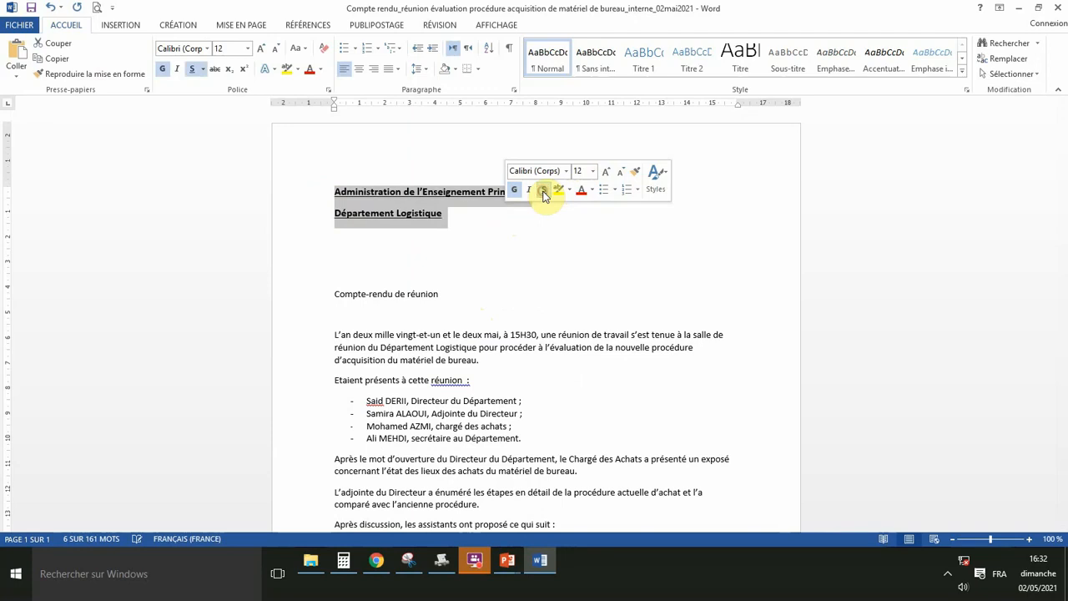
left_click(470, 224)
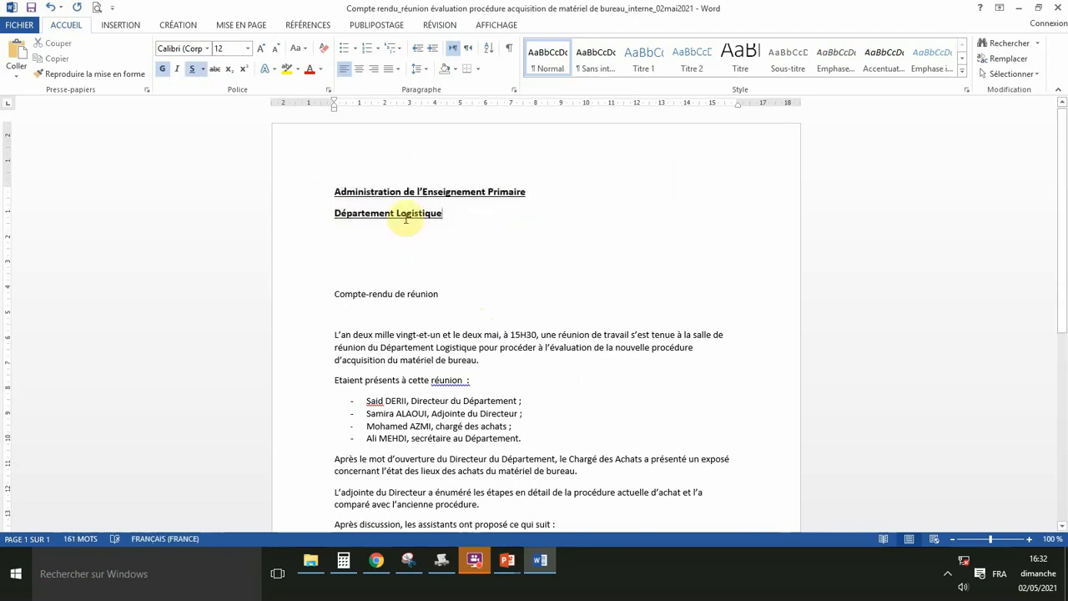
Centre 'Compte-rendu de réunion' and make it bold, underlined and 20 pt.
left_click(334, 292)
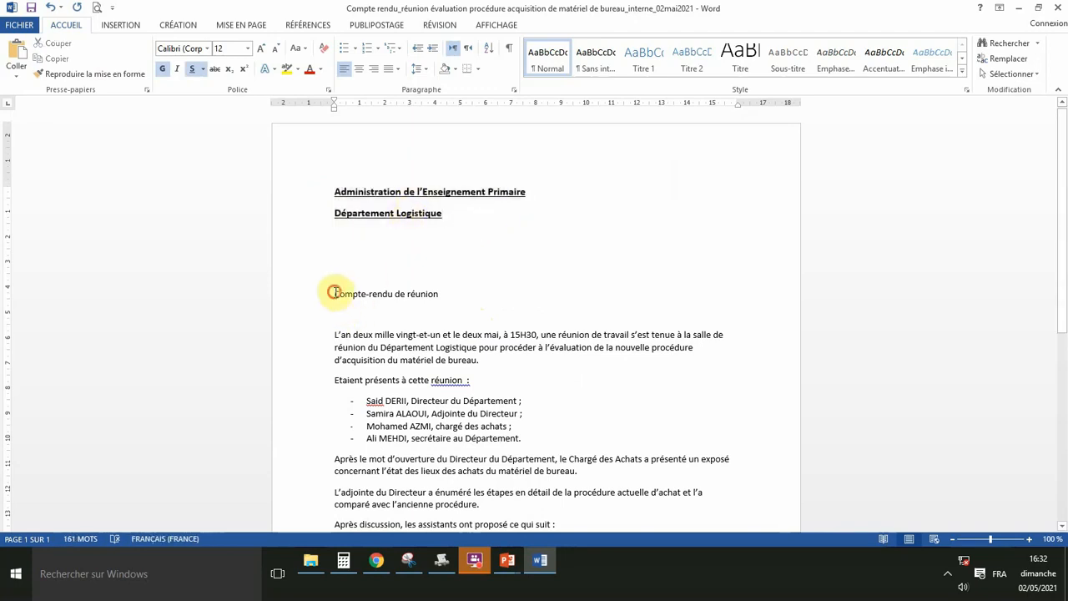
left_click_drag(334, 292, 436, 294)
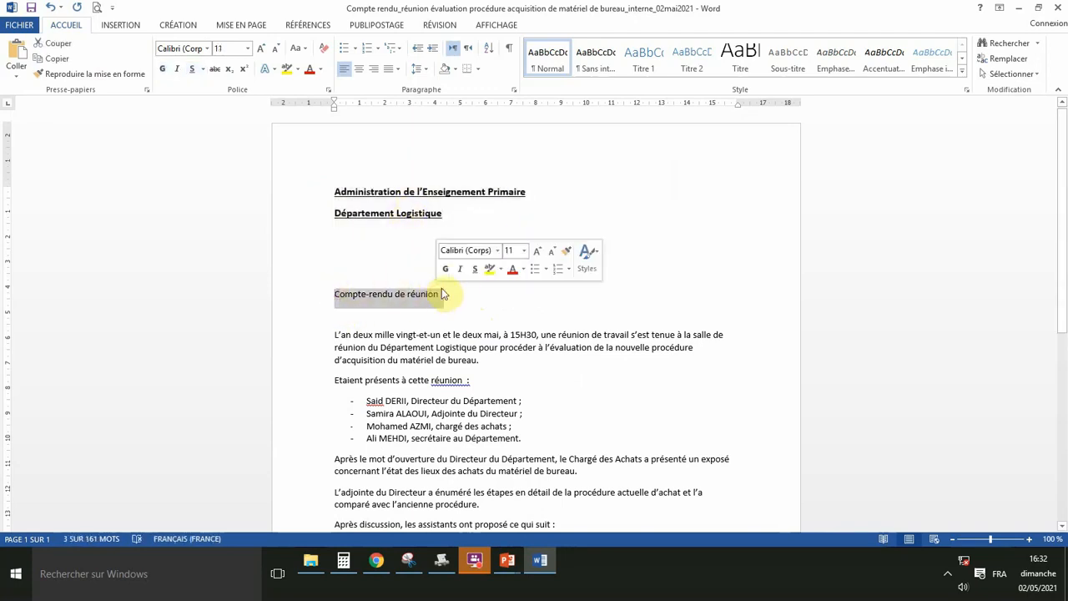
left_click(360, 73)
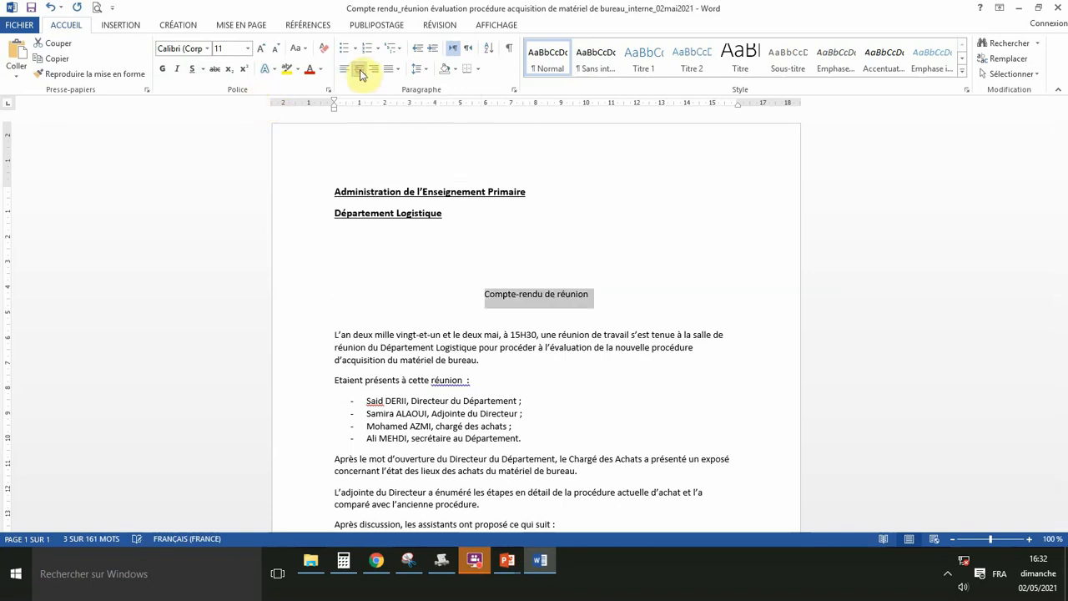
left_click(262, 52)
left_click(262, 52)
left_click(262, 52)
left_click(262, 51)
left_click(262, 52)
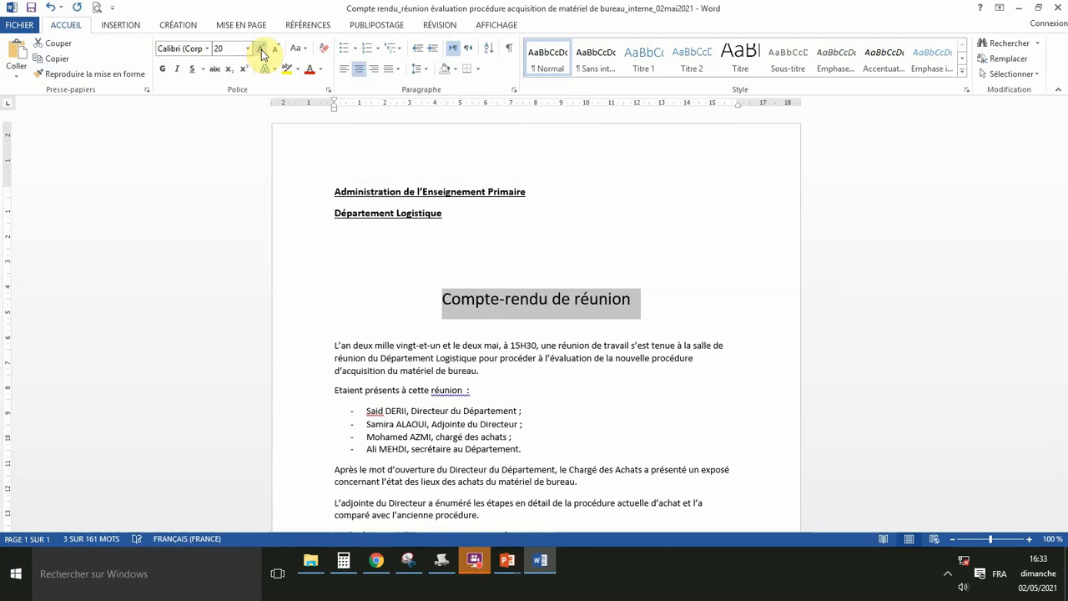
left_click(162, 68)
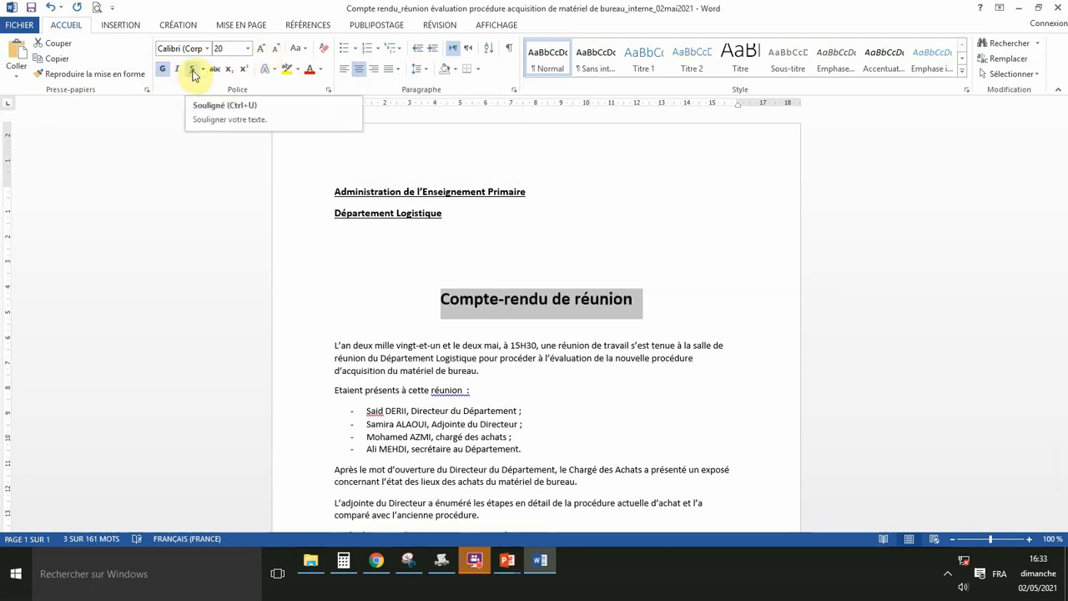
left_click(193, 70)
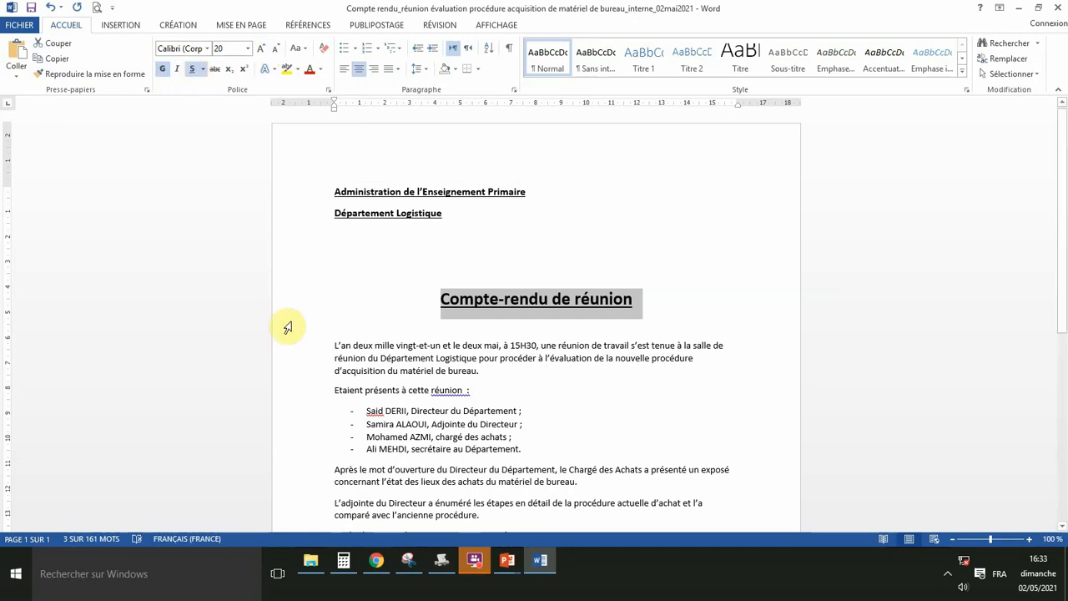
left_click(348, 344)
scroll(338, 342, "down", 4)
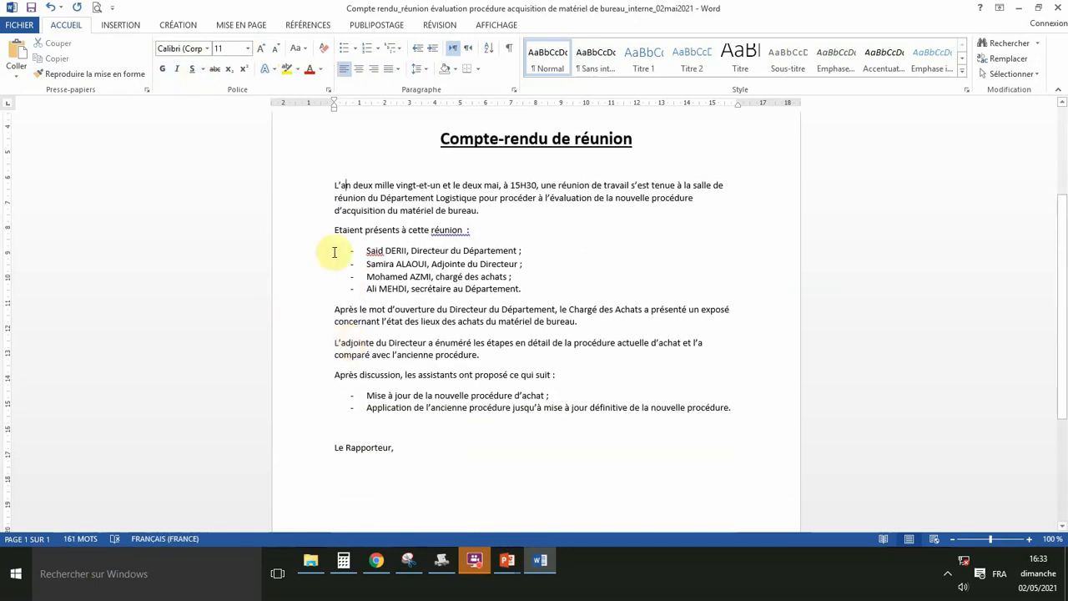
Justify the body text from 'L'an deux mille' to the final list and enlarge it to 12 pt.
left_click_drag(333, 185, 742, 401)
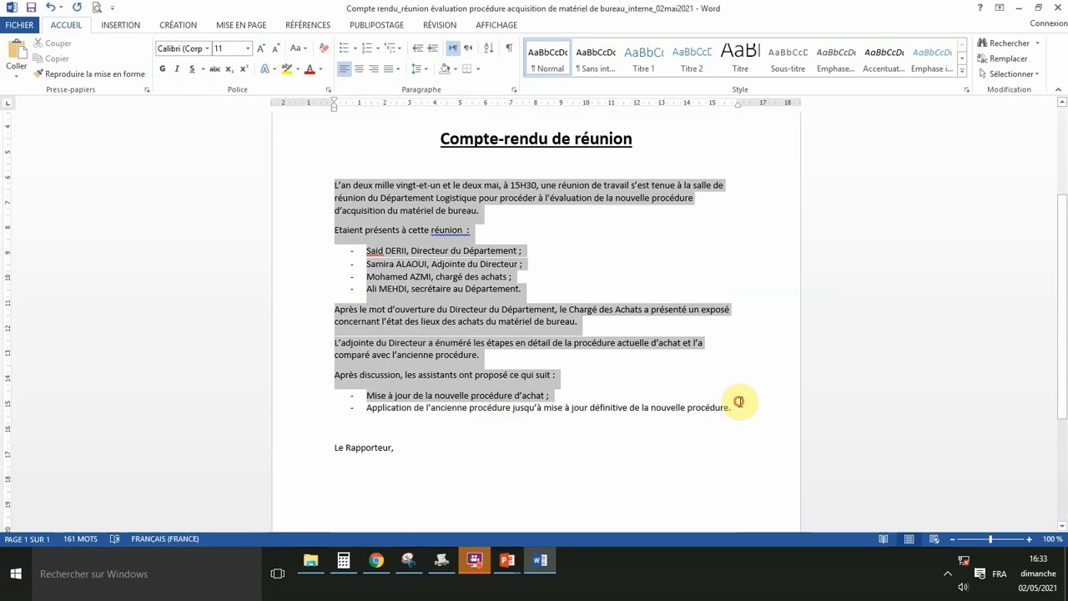
left_click(396, 71)
left_click(415, 85)
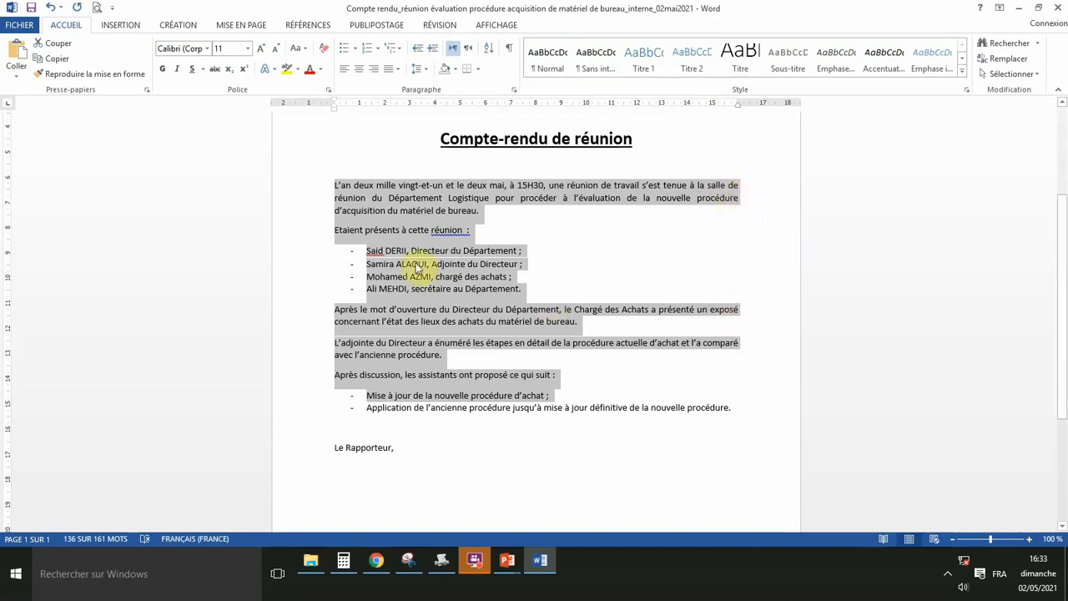
left_click(261, 48)
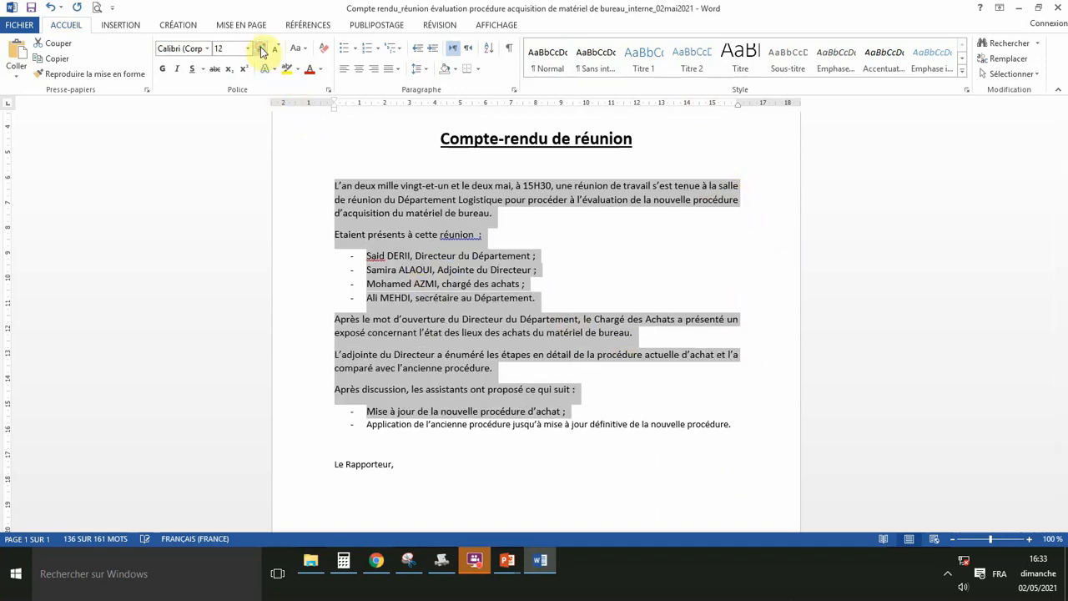
left_click(345, 197)
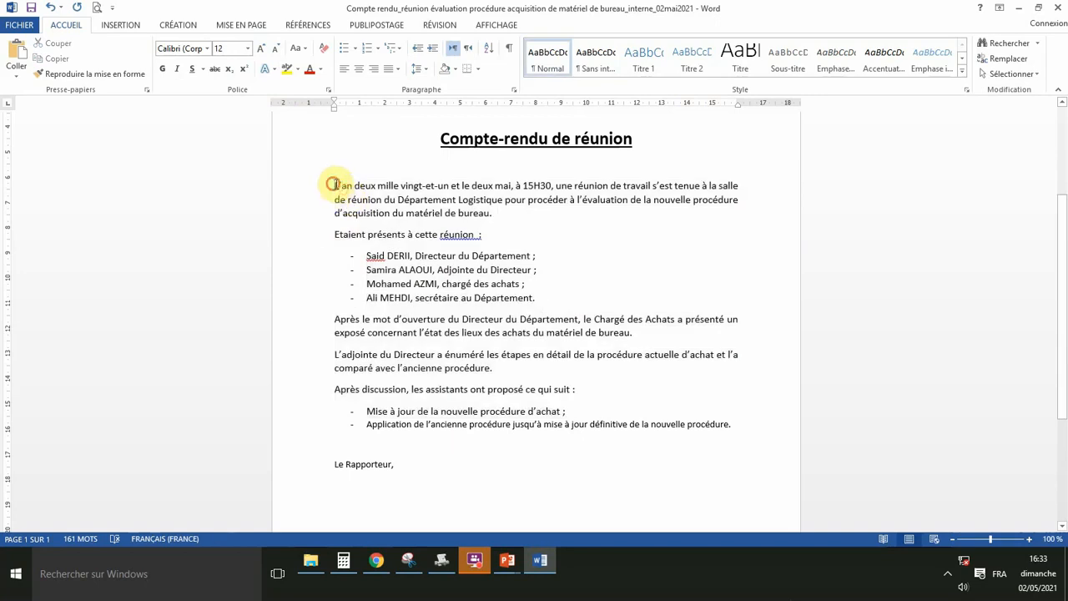
scroll(596, 246, "up", 2)
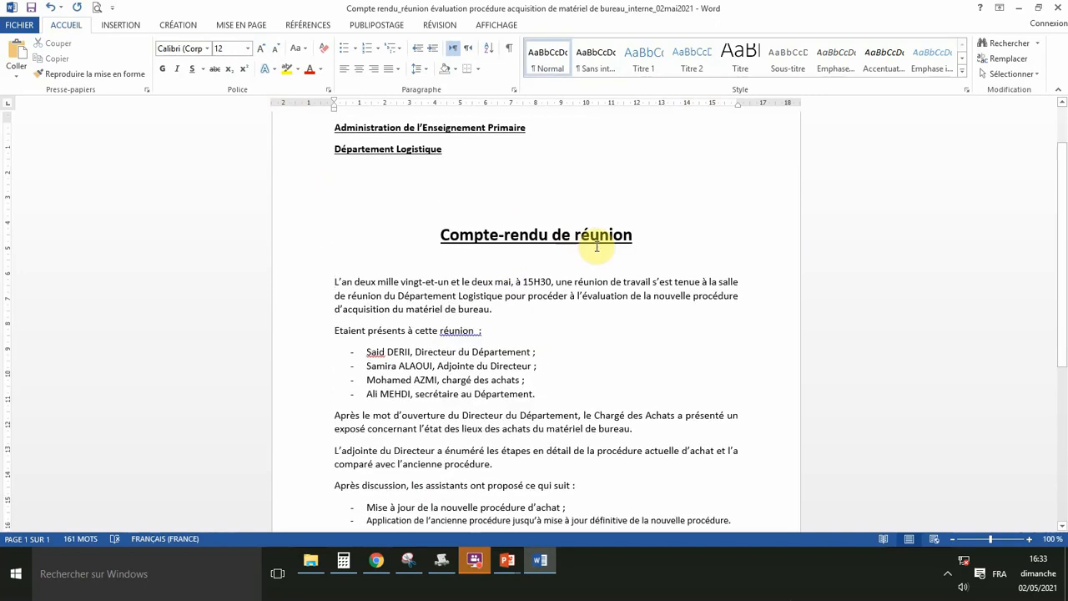
Indent the first lines of the opening, 'Etaient présents' and 'Après le mot' paragraphs.
key("Tab")
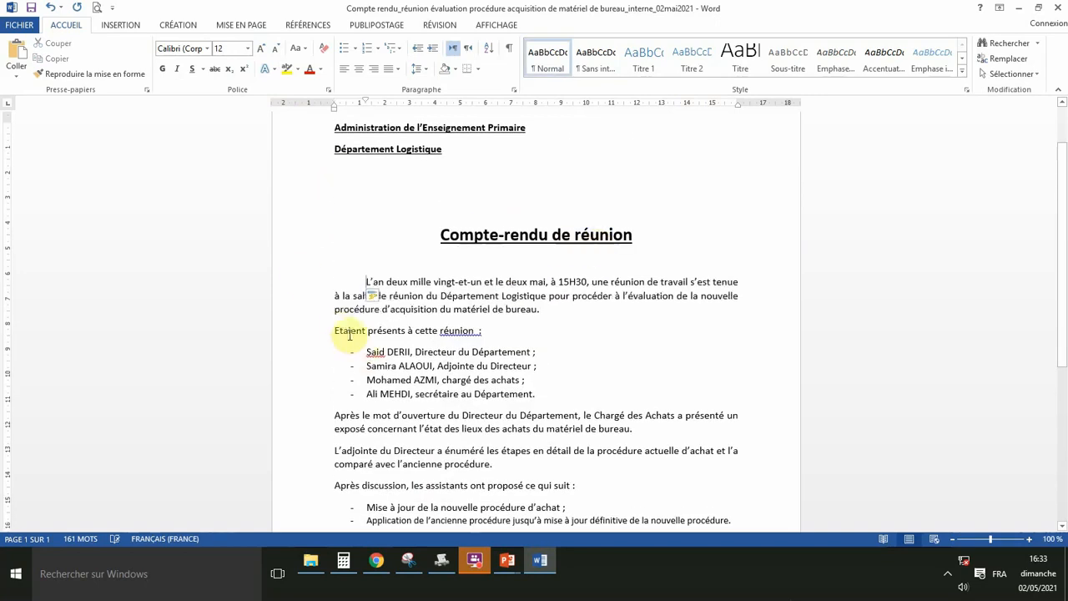
left_click(335, 330)
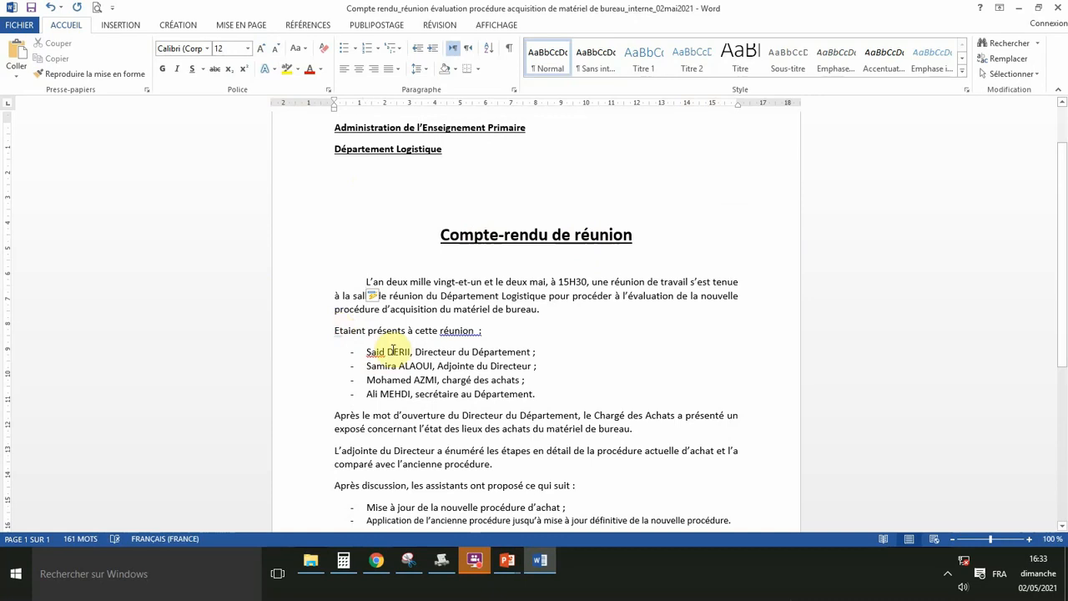
key("Tab")
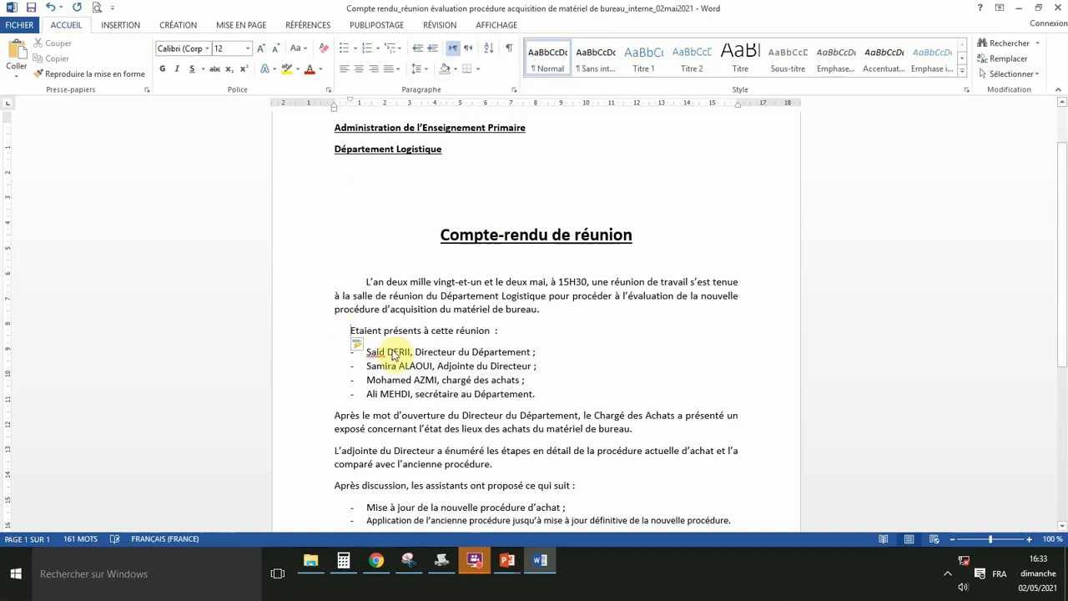
key("Tab")
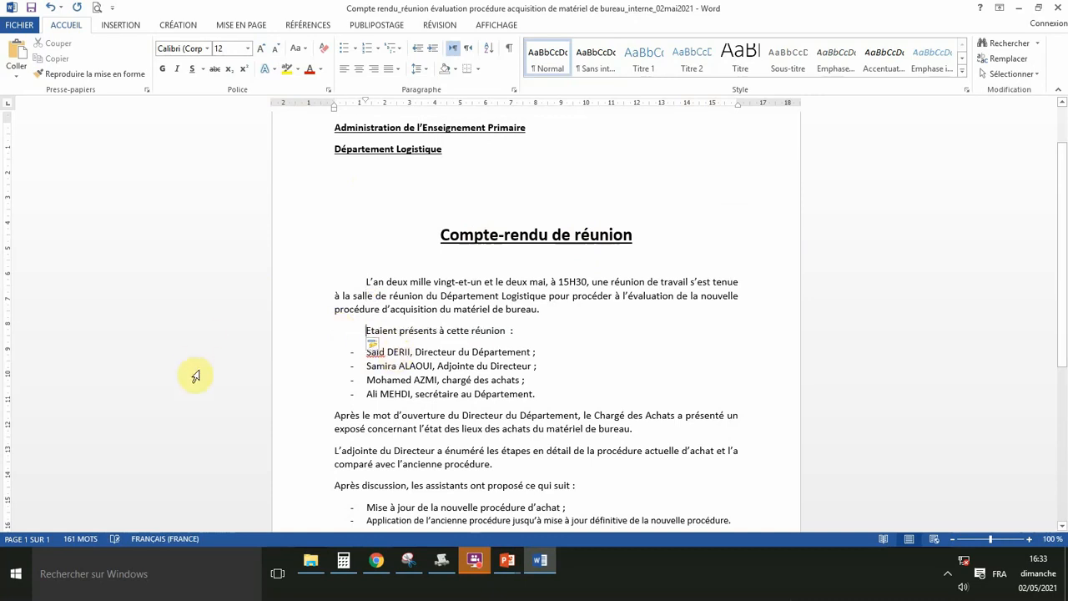
scroll(200, 385, "down", 3)
left_click(334, 286)
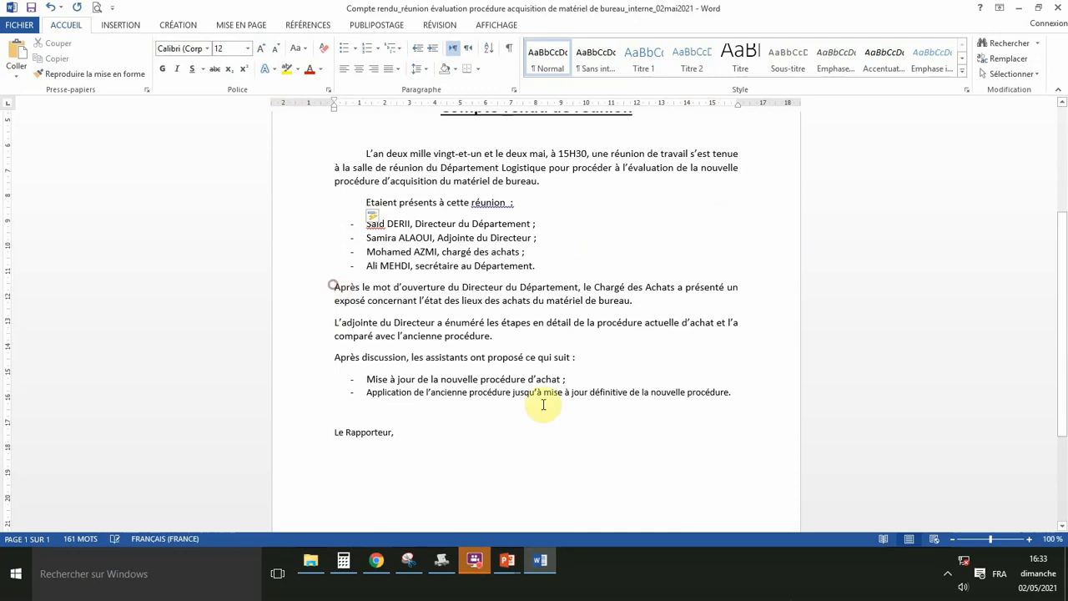
key("Tab")
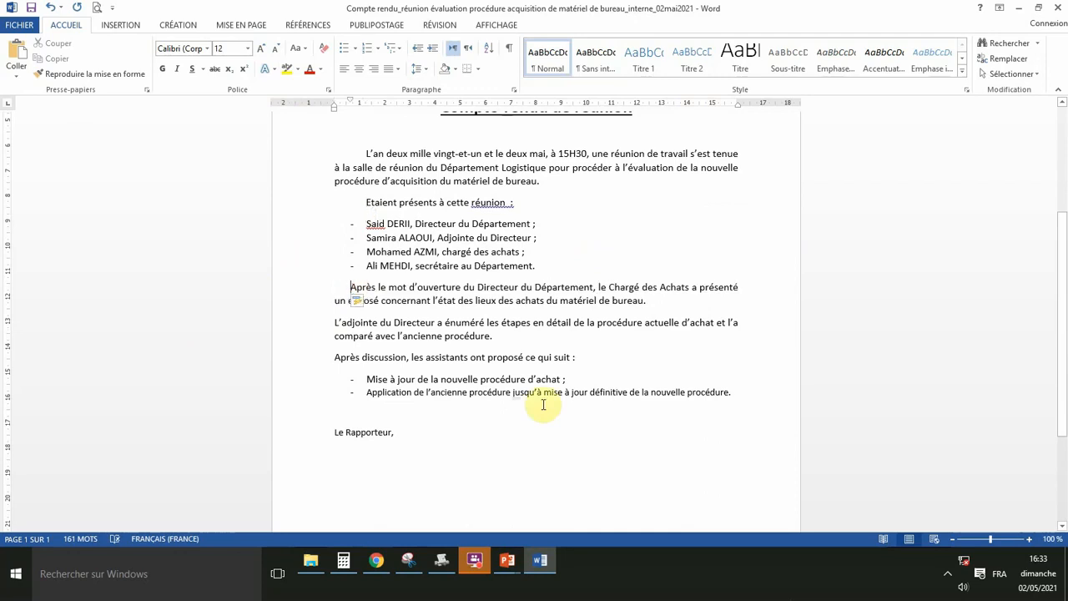
key("Tab")
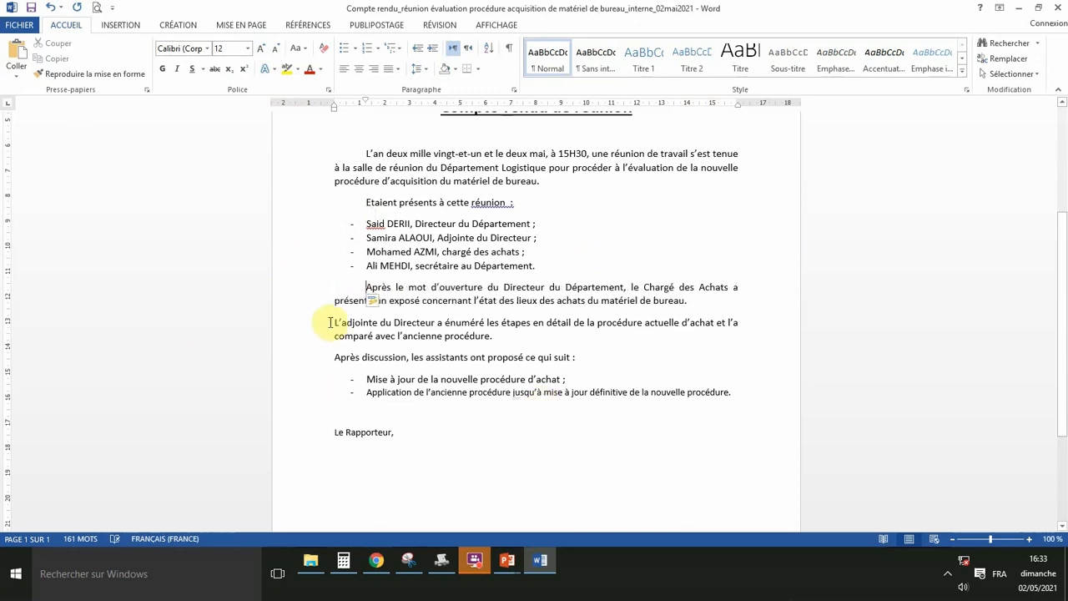
Indent the 'L'adjointe' and 'Après discussion' paragraphs, undoing an over-indent.
left_click(334, 322)
key("Tab")
key("Tab")
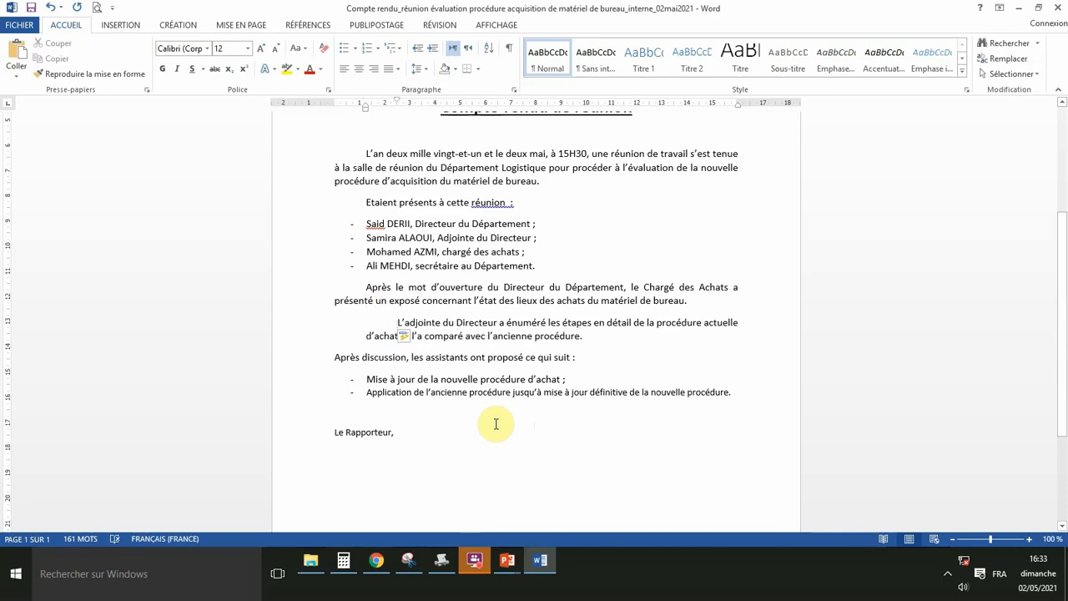
left_click(53, 12)
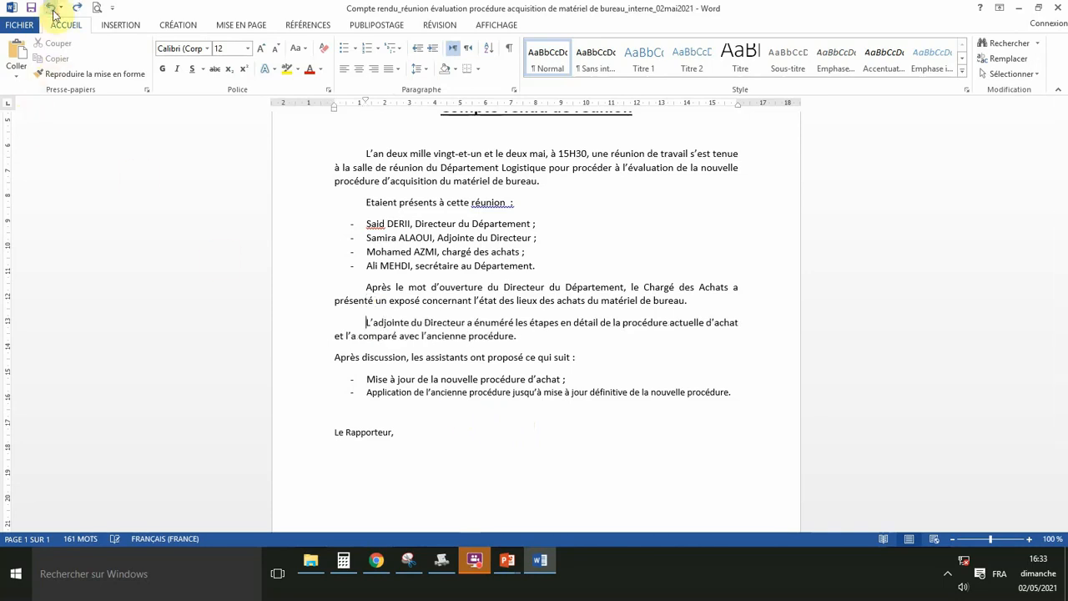
left_click(335, 357)
key("Tab")
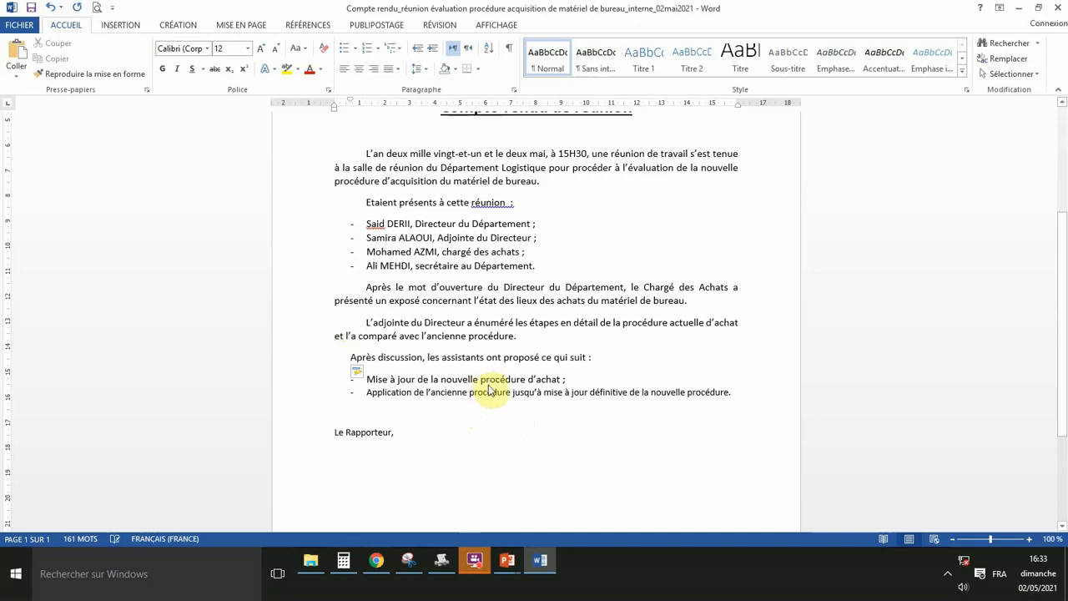
key("Tab")
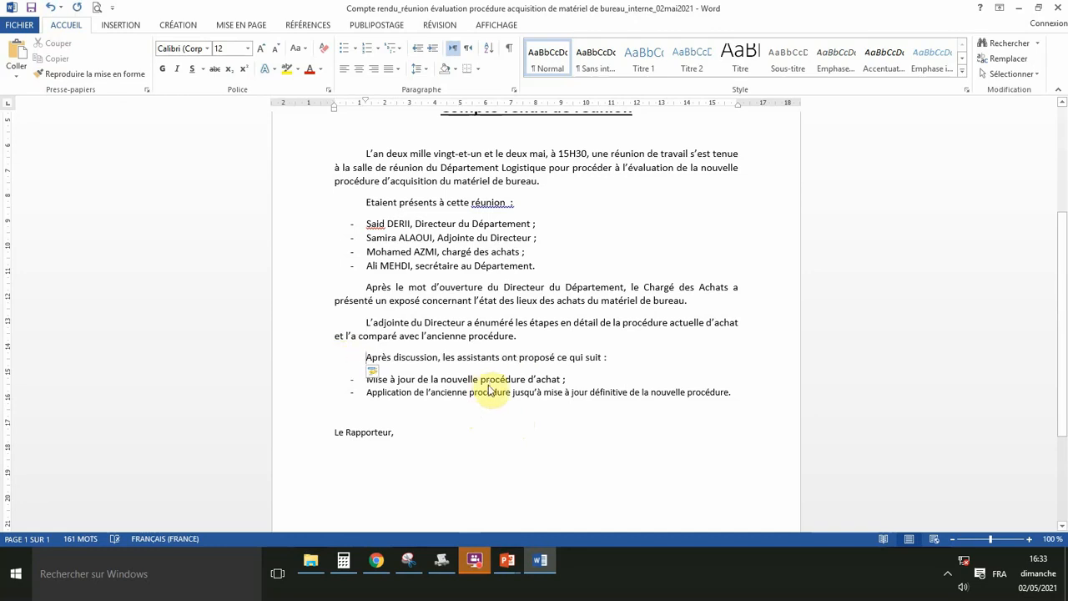
scroll(432, 430, "down", 2)
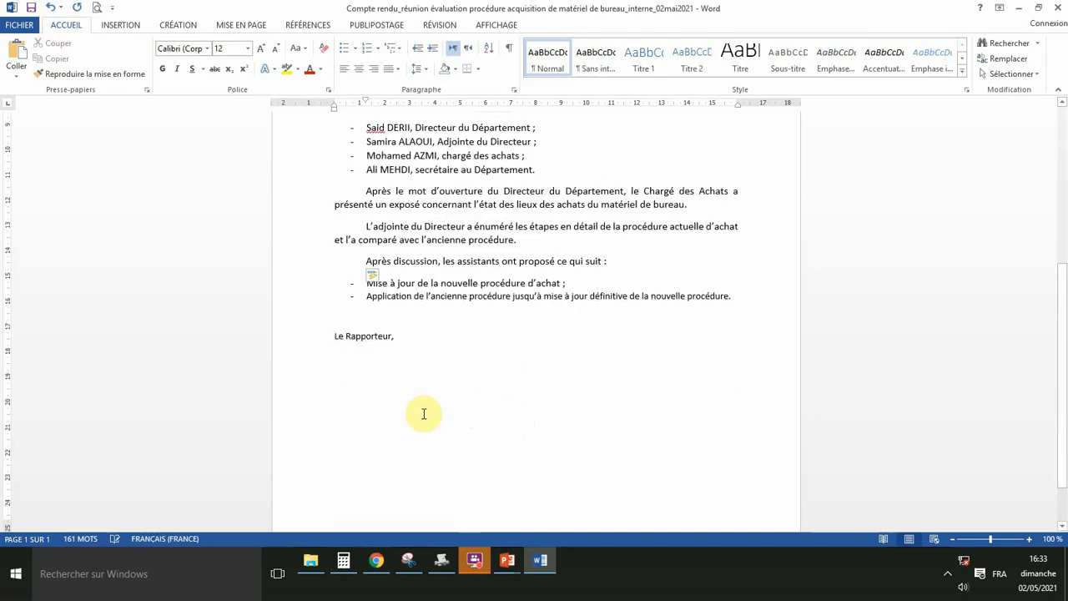
Shift 'Le Rapporteur,' two tab stops toward the right and underline it.
left_click(334, 335)
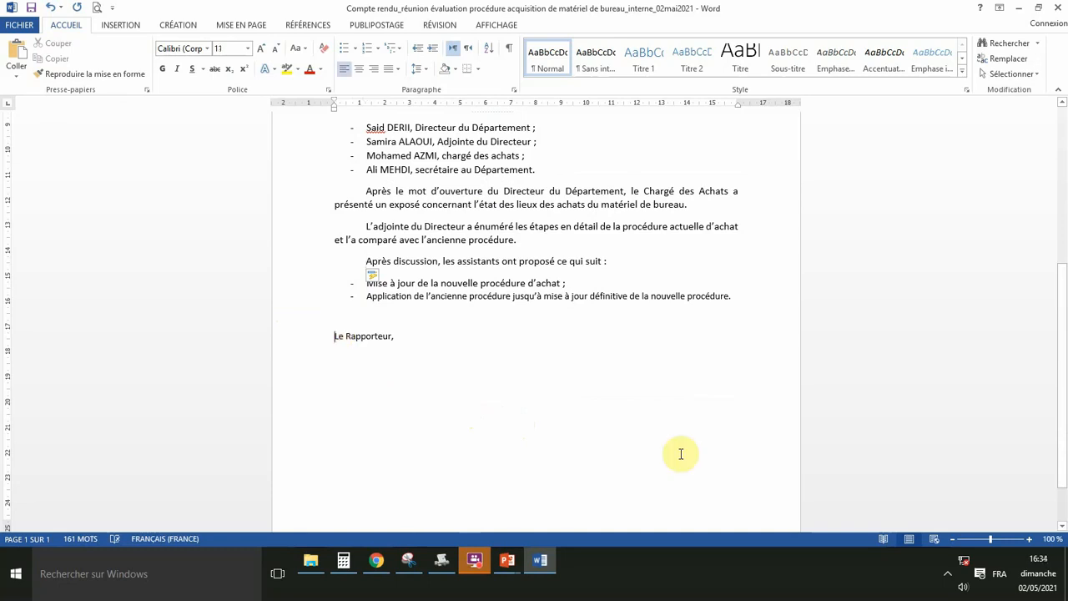
key("Tab")
key("Tab")
key("Tab")
key("Tab")
key("Tab")
key("Tab")
key("Tab")
key("Tab")
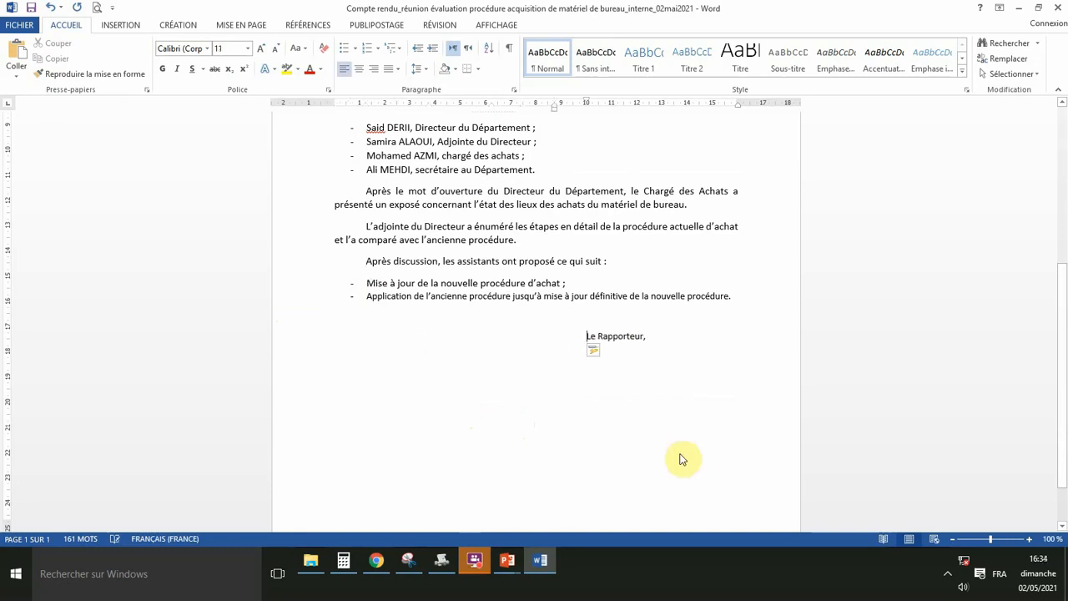
key("Tab")
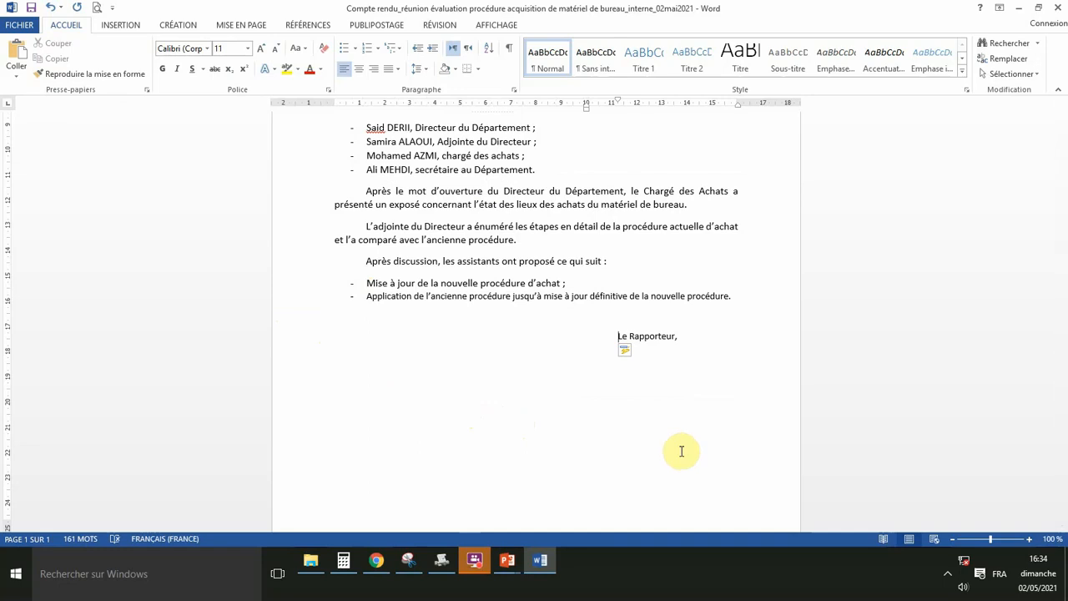
left_click_drag(618, 332, 677, 335)
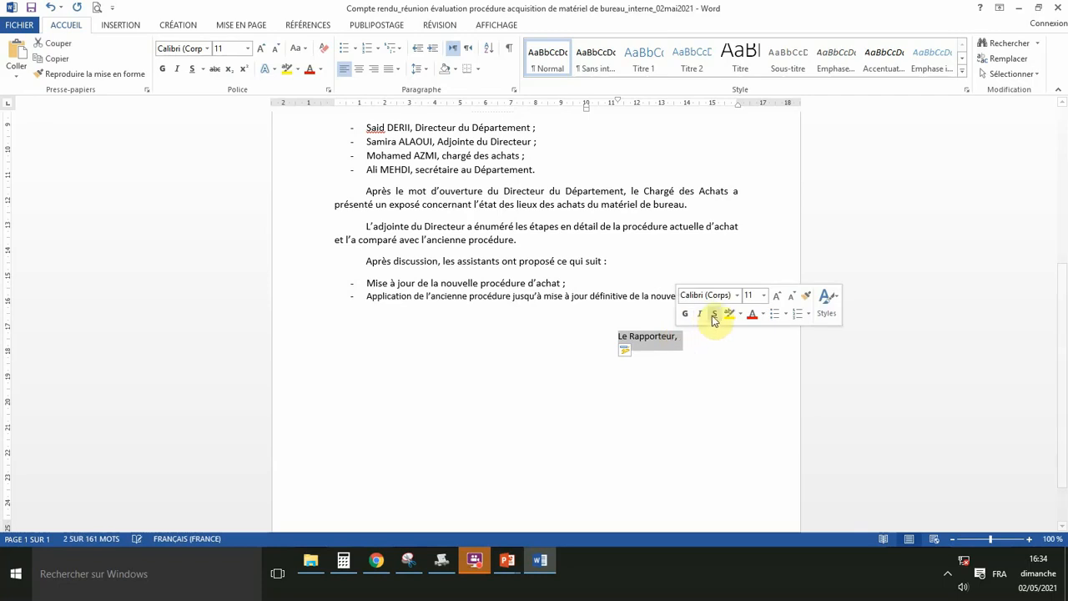
left_click(714, 313)
left_click(625, 295)
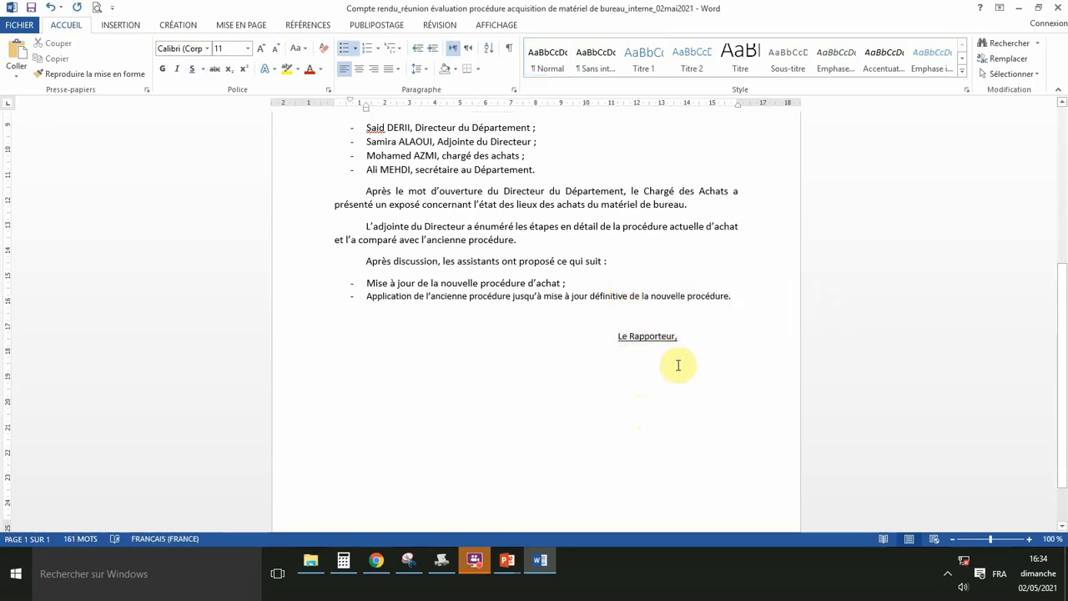
Save the report and view its print preview.
scroll(534, 338, "up", 6)
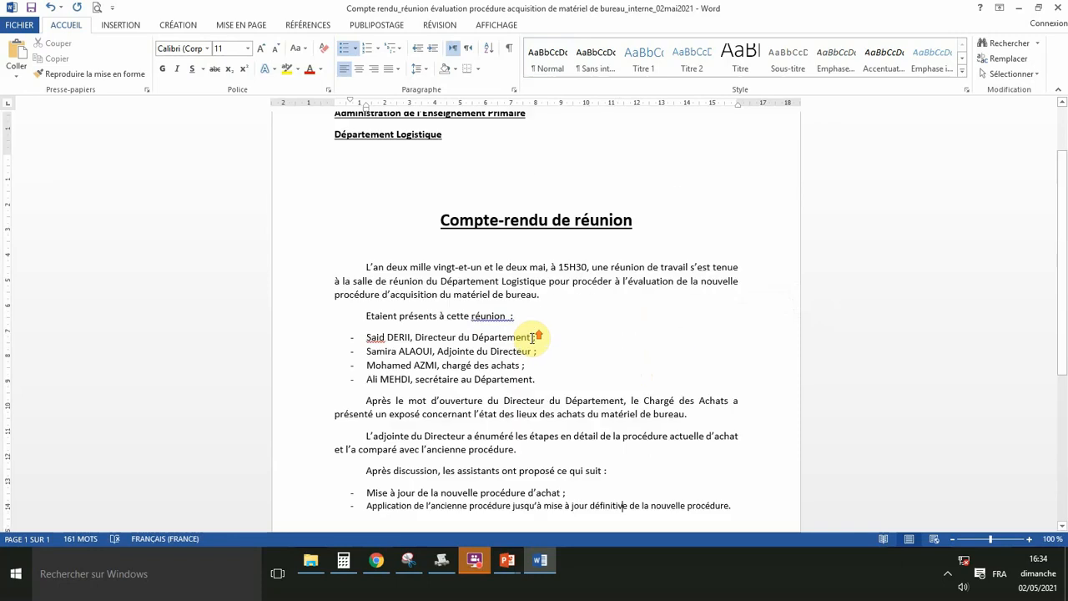
scroll(450, 339, "down", 7)
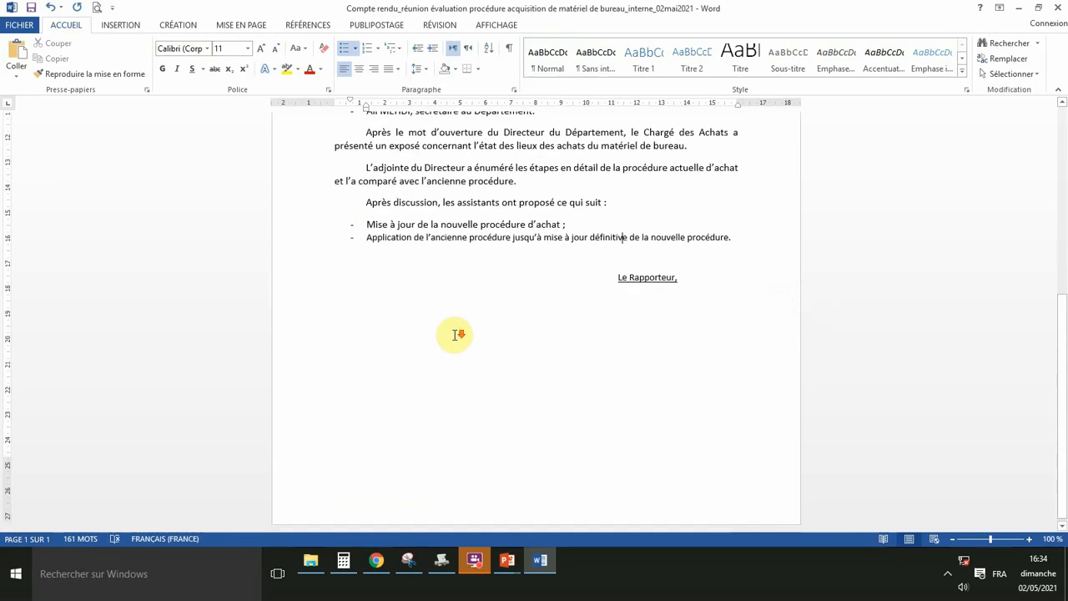
scroll(453, 334, "up", 5)
scroll(455, 334, "up", 3)
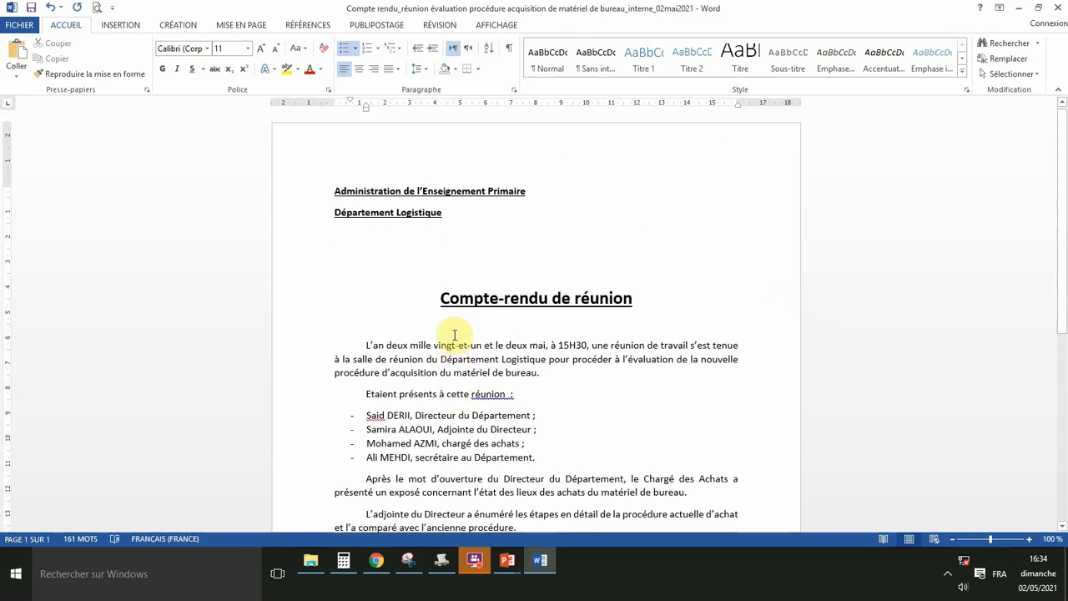
left_click(31, 9)
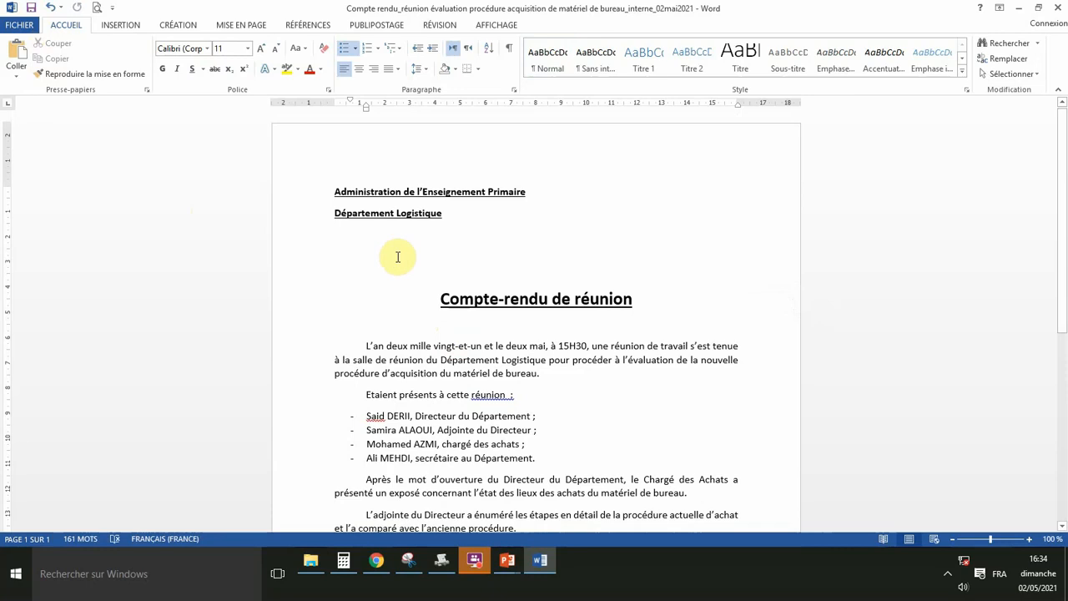
left_click(20, 25)
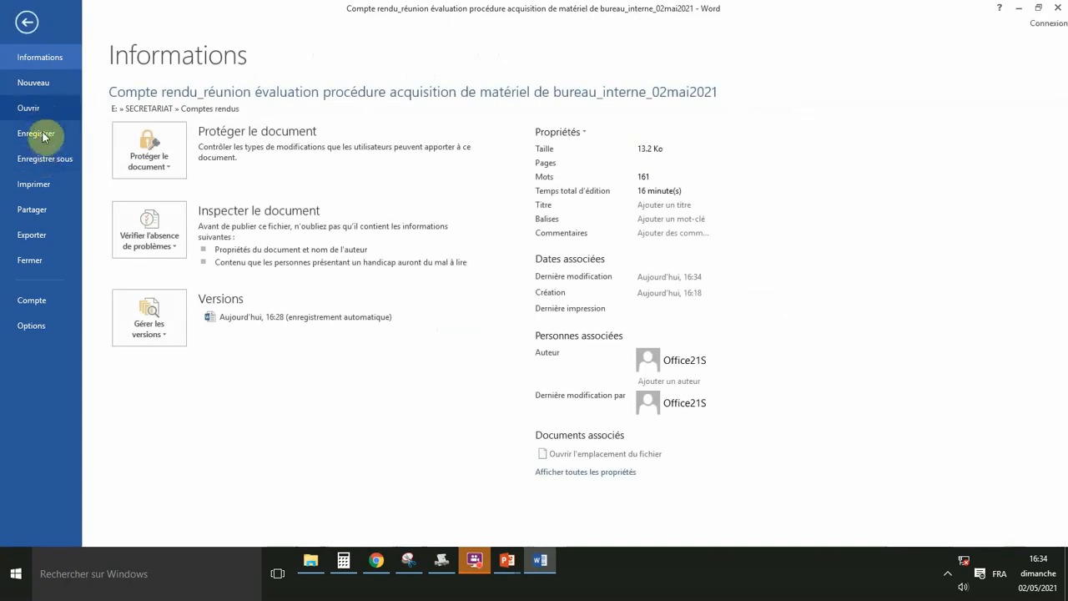
left_click(45, 184)
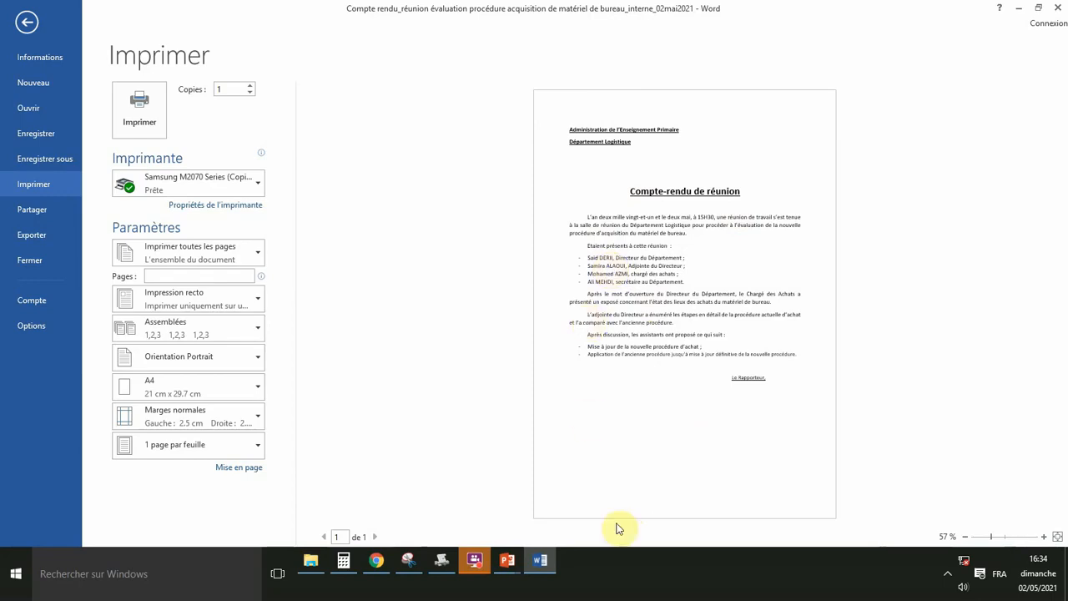
Switch to the PowerPoint slideshow and advance to the 'Merci infiniment' slide.
left_click(513, 567)
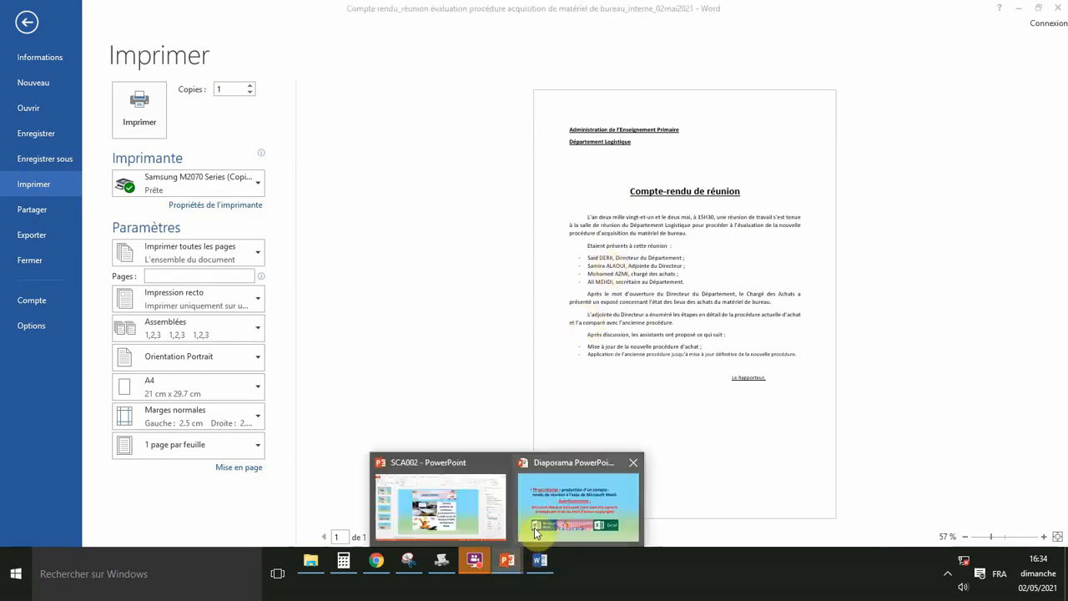
left_click(552, 510)
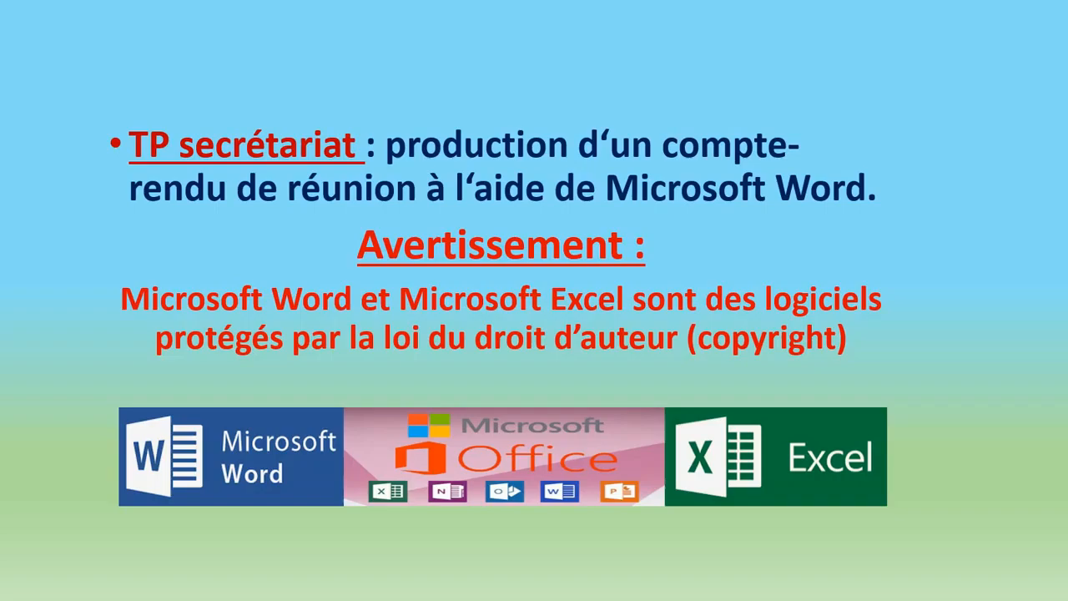
left_click(65, 286)
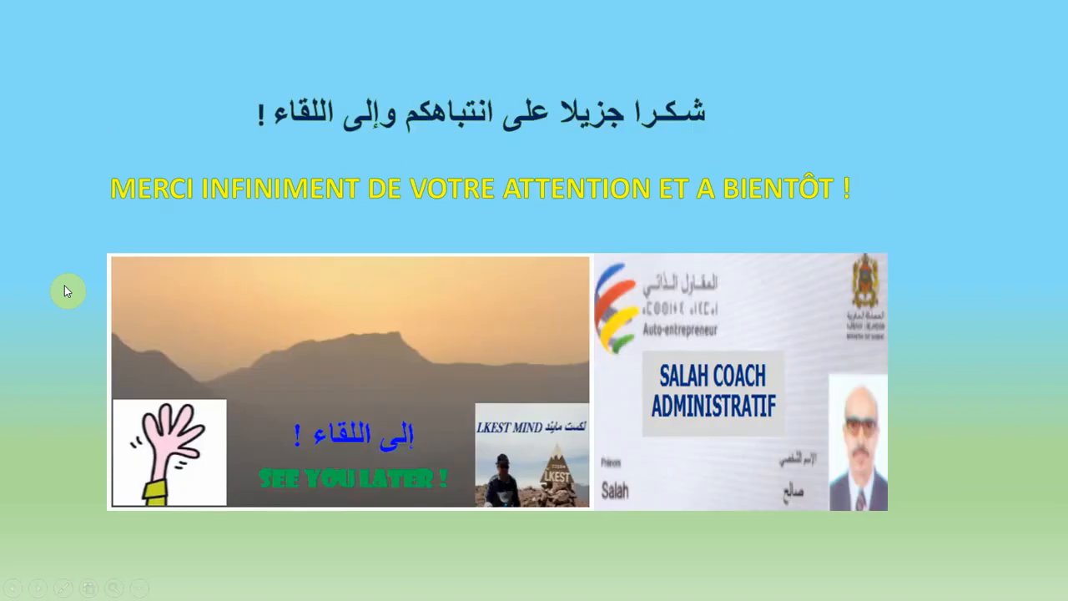